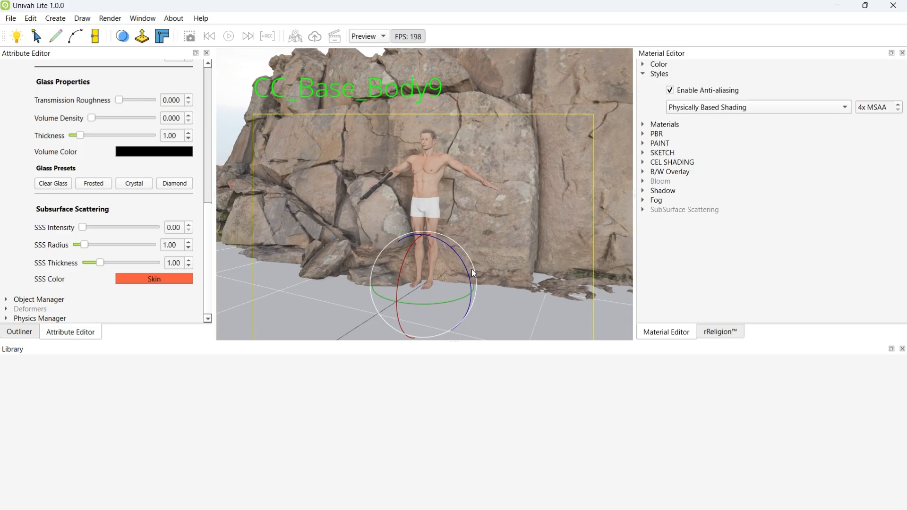
Step: Toggle the visibility of the joker's CC_Base_Body0 and CC_Base_Body1 meshes to identify them, and select CC_Base_Body1
mouse_move(372, 205)
middle_mouse_down()
mouse_move(383, 223)
mouse_move(453, 172)
mouse_move(466, 185)
mouse_move(399, 186)
mouse_move(363, 223)
mouse_move(390, 225)
mouse_move(399, 293)
mouse_move(405, 219)
mouse_move(390, 253)
mouse_move(373, 253)
mouse_move(348, 178)
mouse_move(352, 139)
mouse_move(435, 140)
mouse_move(506, 227)
mouse_move(496, 308)
mouse_move(381, 317)
mouse_move(373, 281)
mouse_move(358, 272)
mouse_move(293, 287)
mouse_move(325, 122)
mouse_move(344, 172)
mouse_move(371, 205)
mouse_move(380, 246)
mouse_move(439, 290)
mouse_move(438, 252)
mouse_move(417, 195)
mouse_move(390, 169)
mouse_move(479, 193)
mouse_move(409, 201)
mouse_move(389, 271)
mouse_move(380, 212)
mouse_move(391, 163)
mouse_move(362, 195)
middle_mouse_up()
left_click(16, 336)
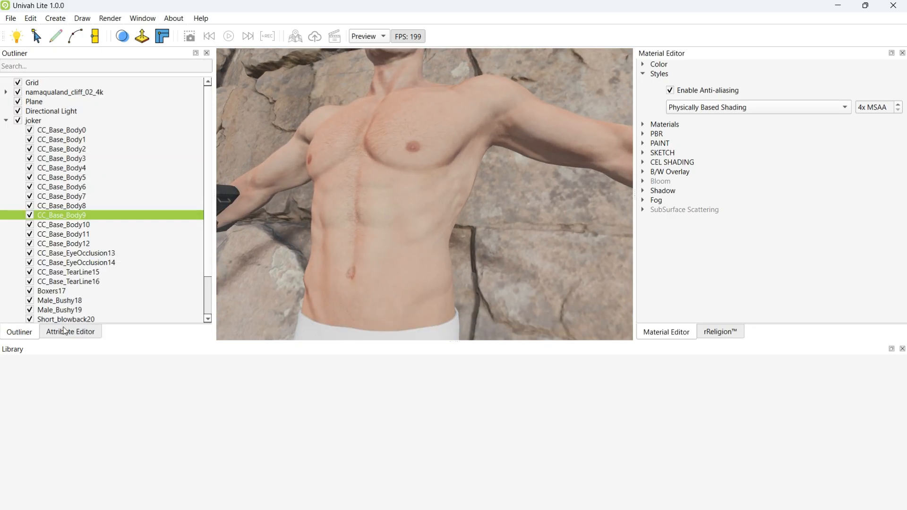
middle_click_drag(317, 164, 316, 194)
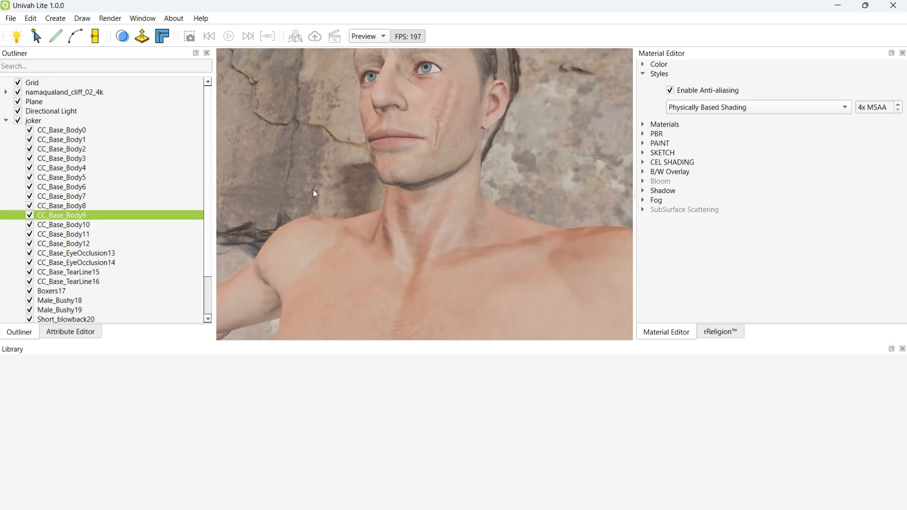
scroll(314, 193, "up", 3)
scroll(314, 193, "down", 5)
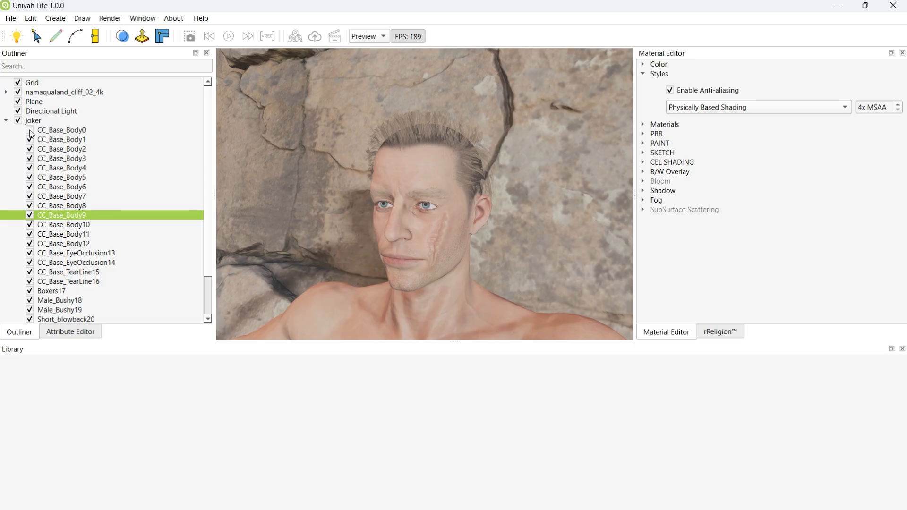
left_click(30, 130)
left_click(30, 140)
left_click(29, 139)
left_click(53, 142)
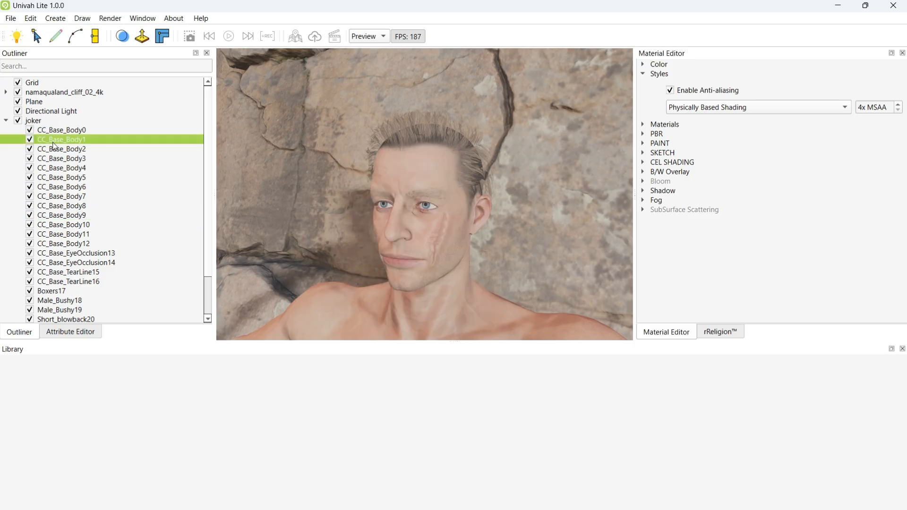
Step: Inspect the subsurface scattering and PBR attributes of CC_Base_Body1
middle_click_drag(294, 249, 309, 225)
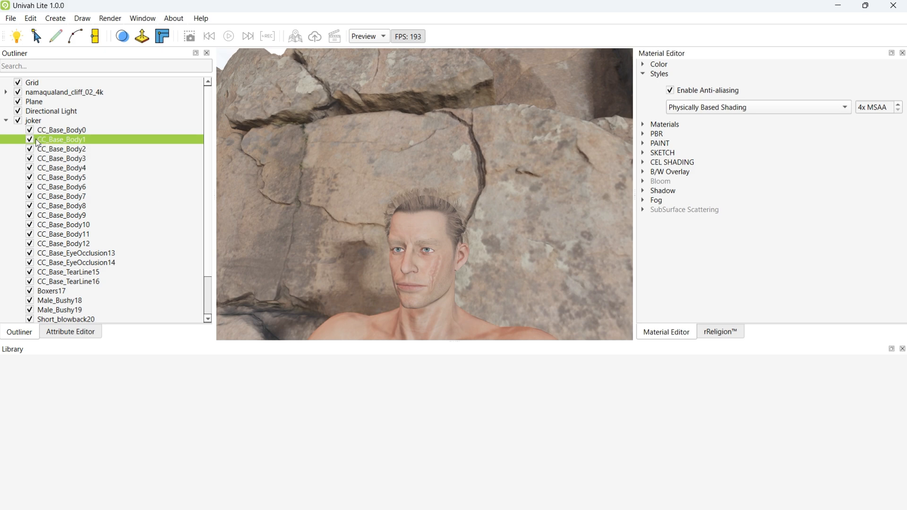
left_click(57, 336)
middle_click_drag(382, 290, 403, 265)
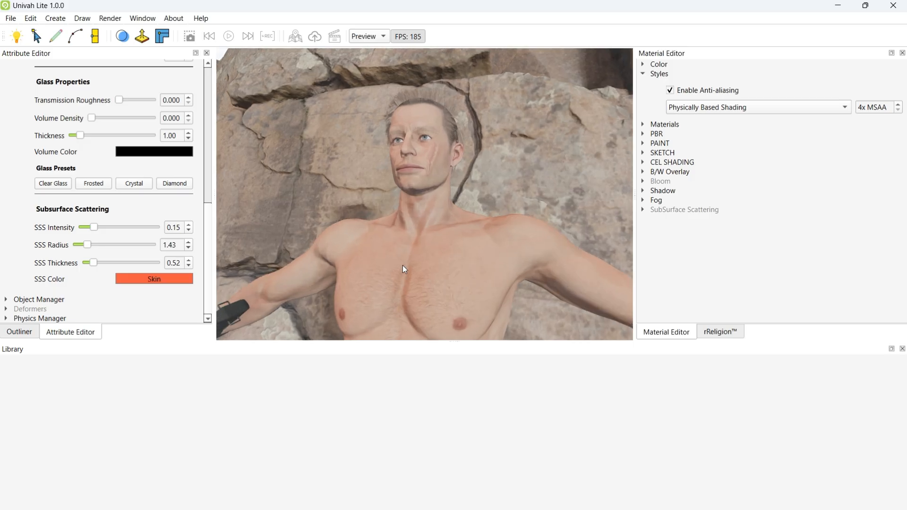
scroll(403, 266, "up", 2)
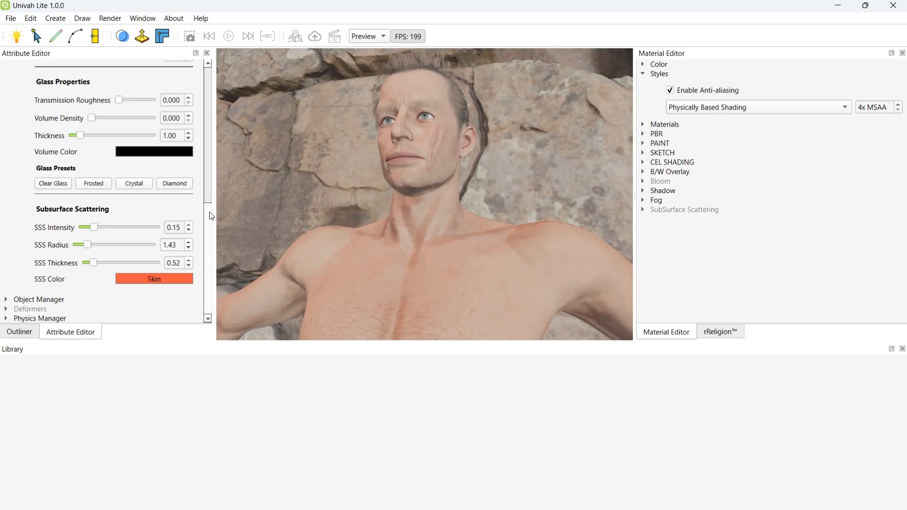
scroll(211, 216, "up", 10)
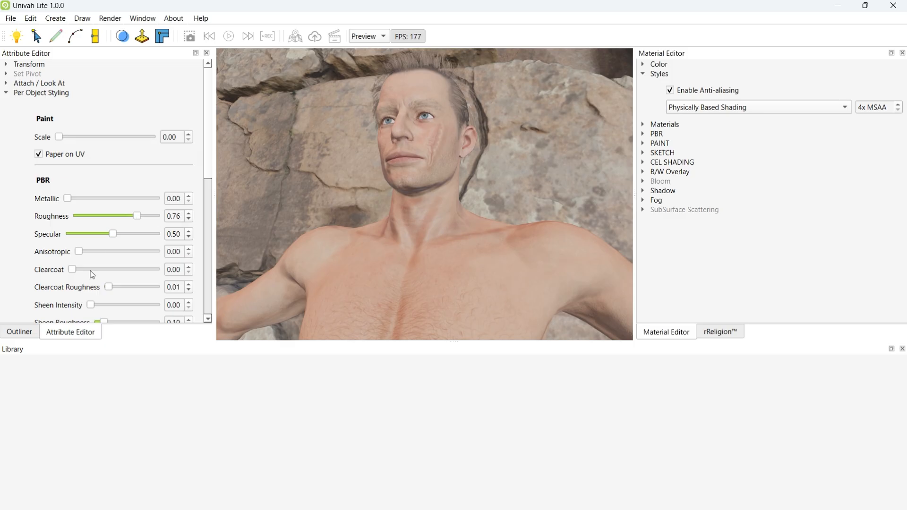
Step: Select the CC_Base_Body2 torso mesh and show its object styling attributes
left_click(23, 332)
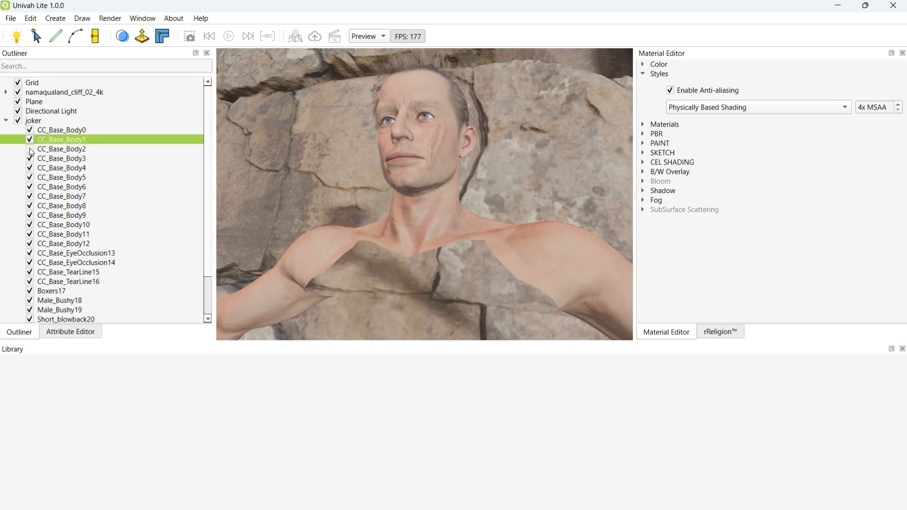
left_click(47, 150)
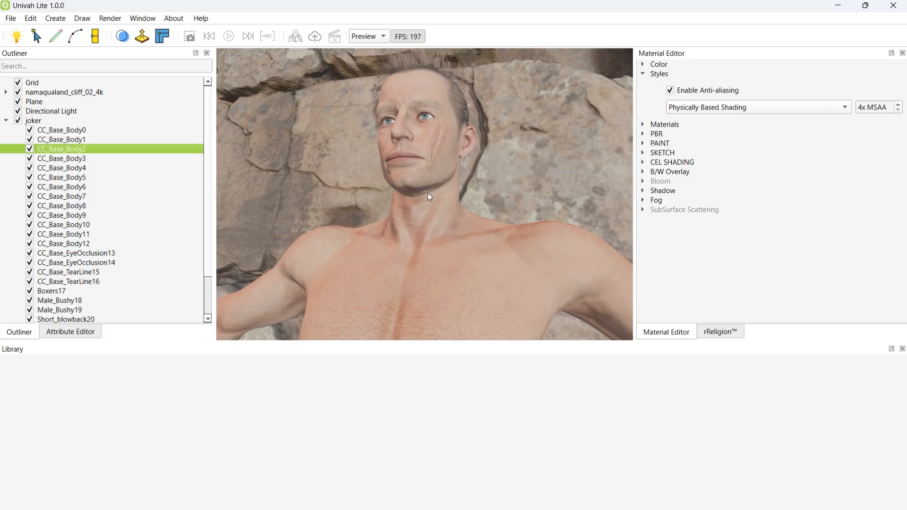
middle_click_drag(427, 193, 427, 244)
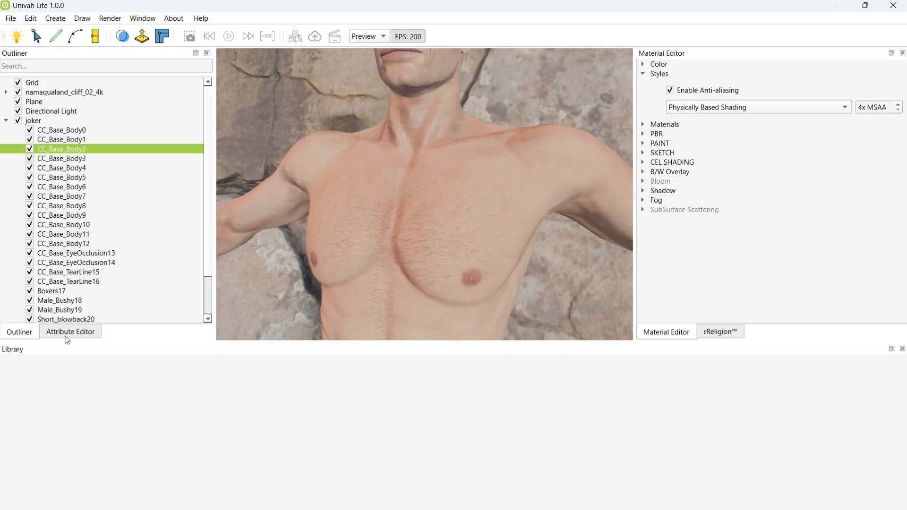
left_click(67, 335)
Step: Lower the PBR roughness of the CC_Base_Body2 torso mesh to 0.47 for a shinier skin
mouse_move(151, 220)
left_mouse_down()
mouse_move(109, 221)
mouse_move(153, 223)
mouse_move(133, 226)
left_mouse_up()
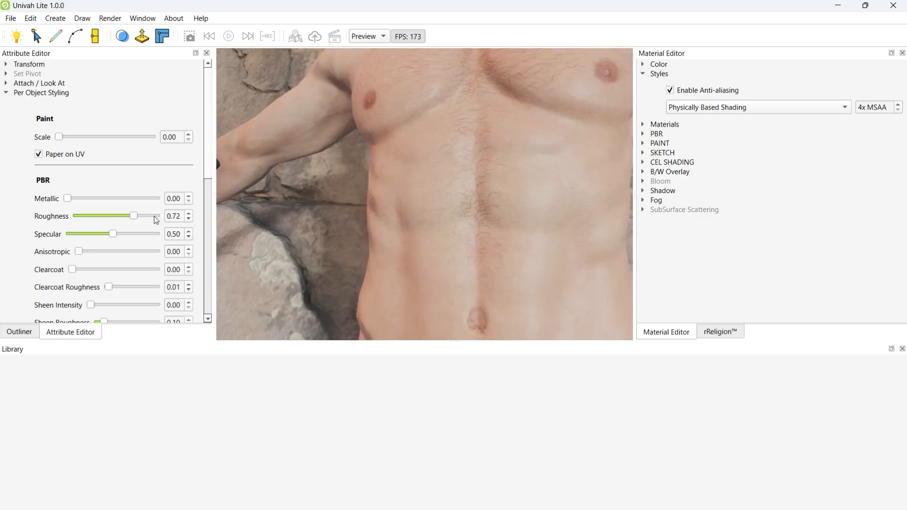
left_click_drag(137, 218, 126, 221)
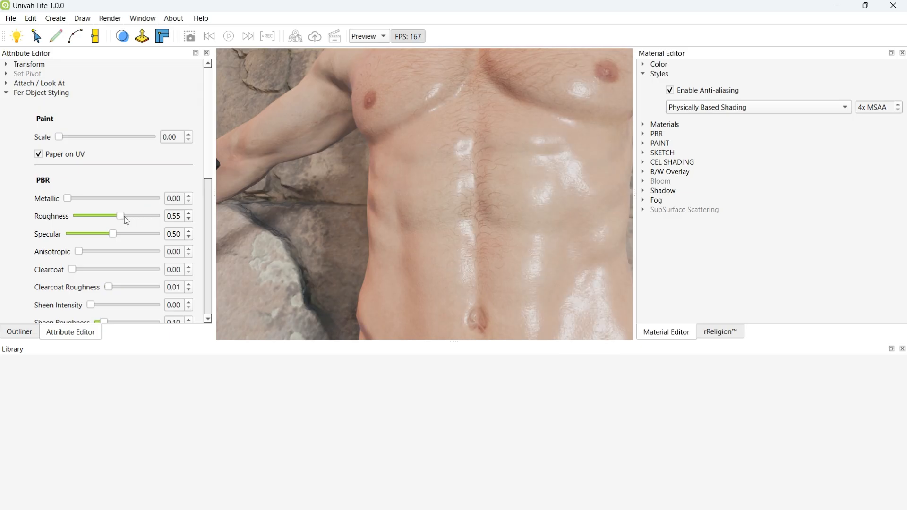
middle_click_drag(438, 214, 428, 87)
mouse_move(121, 216)
left_mouse_down()
mouse_move(141, 215)
mouse_move(103, 216)
mouse_move(117, 217)
left_mouse_up()
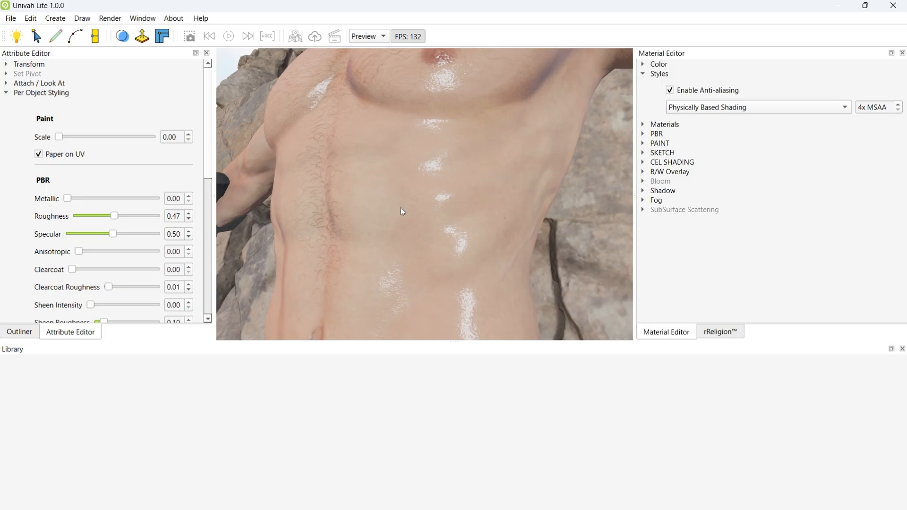
Step: Set the PBR roughness of the CC_Base_Body2 torso mesh to 0.73
scroll(400, 208, "down", 5)
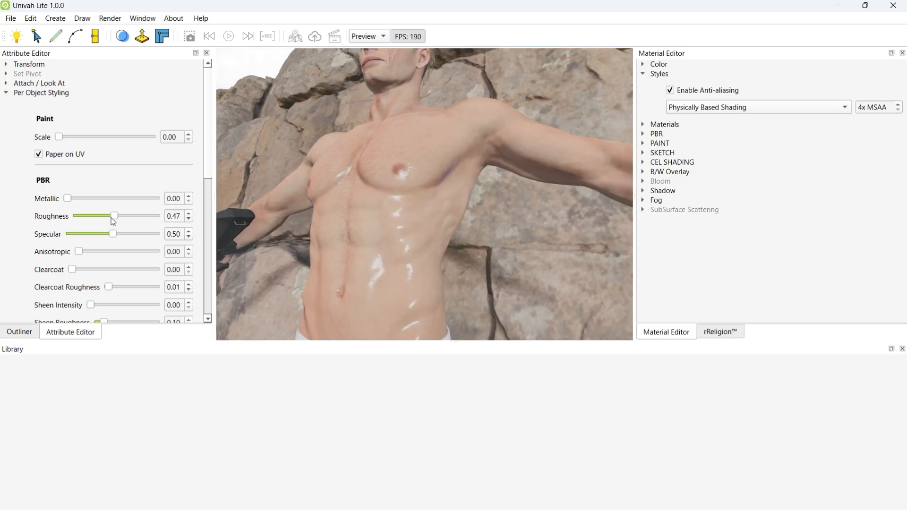
left_click_drag(114, 217, 135, 219)
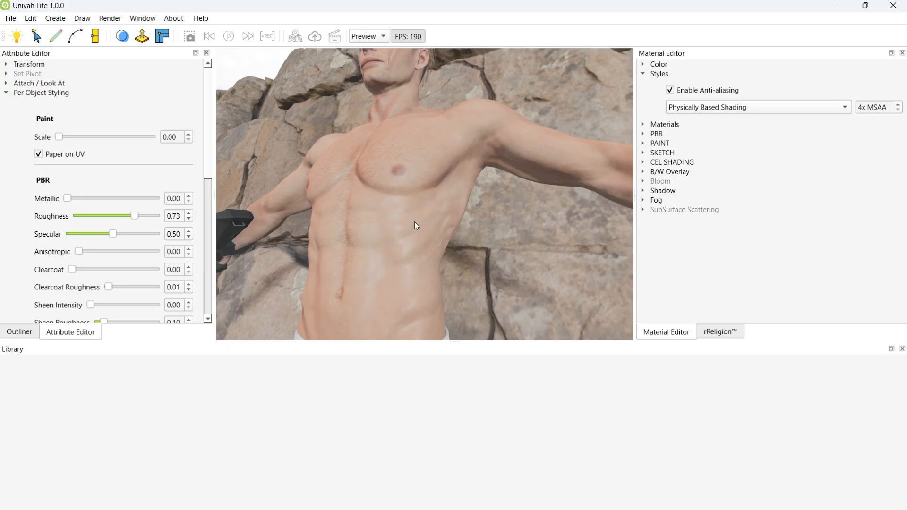
middle_click_drag(415, 222, 434, 283)
scroll(435, 293, "down", 3)
Step: Rename the joker's CC_Base_Body3 mesh as Arms
left_click(20, 333)
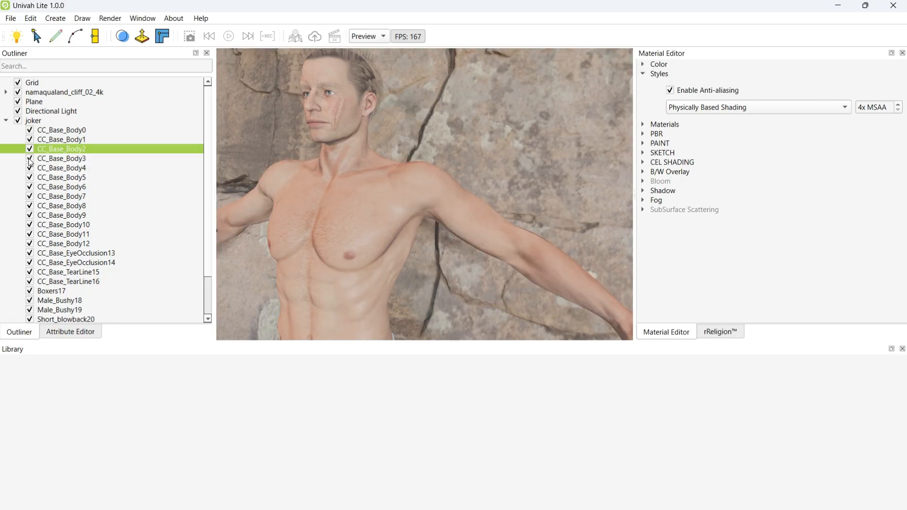
left_click(59, 160)
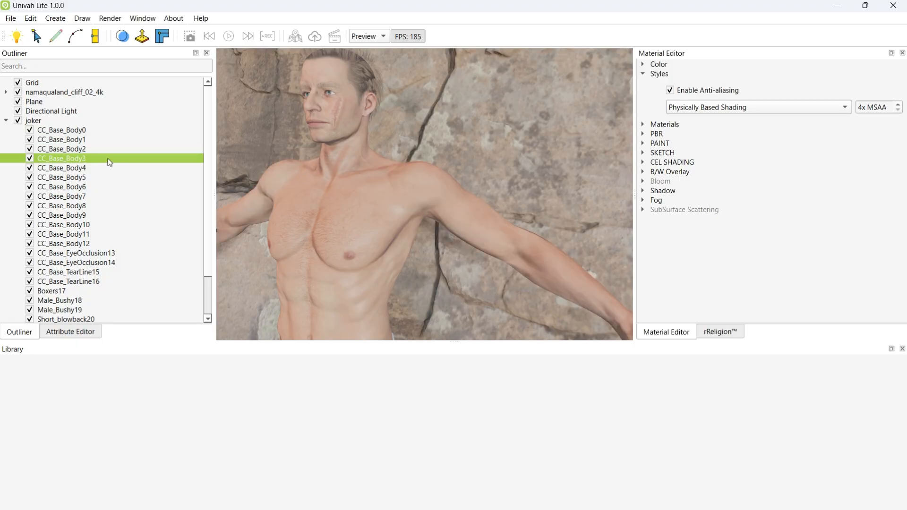
double_click(53, 161)
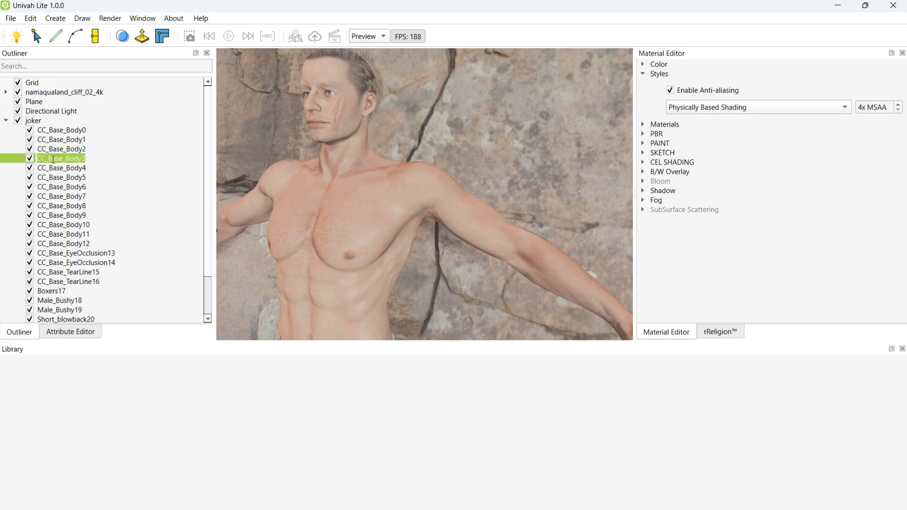
type("Arms")
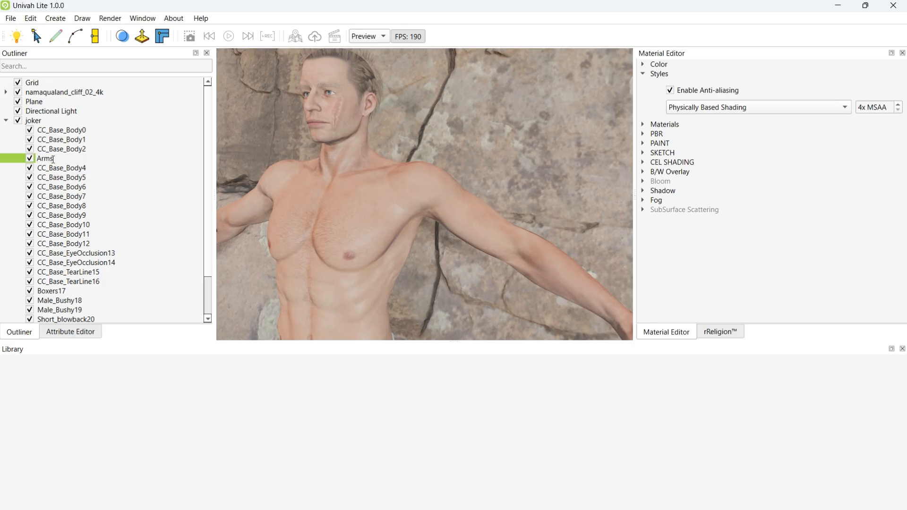
key("Return")
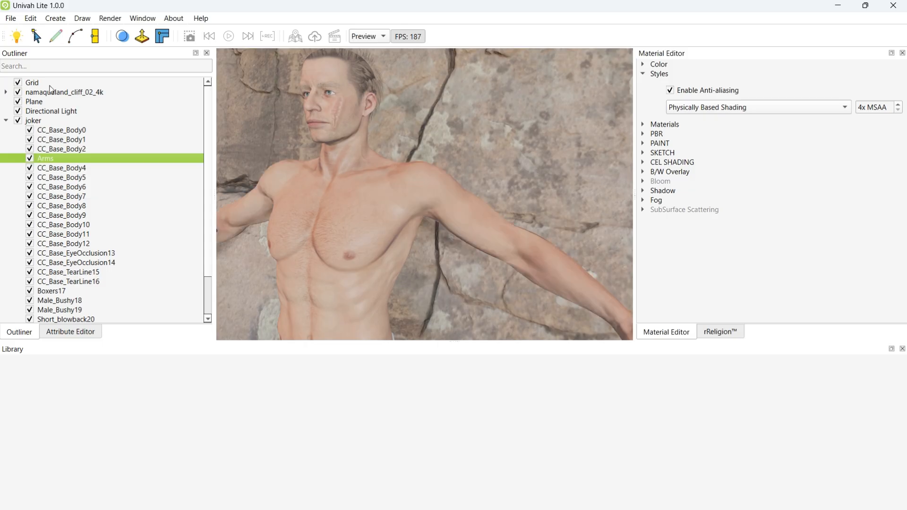
Step: Search the scene objects for "arms", switch the Arms mesh's visibility off and on, and clear the search
left_click(6, 120)
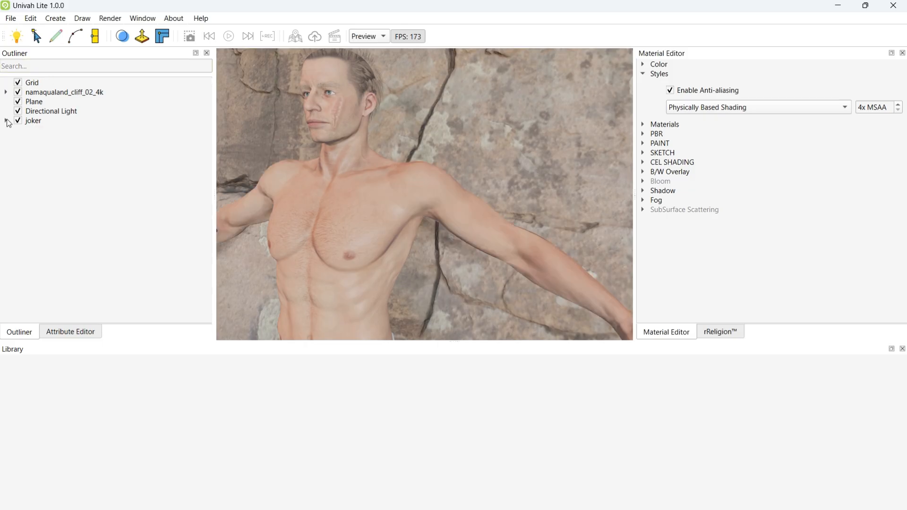
left_click(20, 67)
type("a")
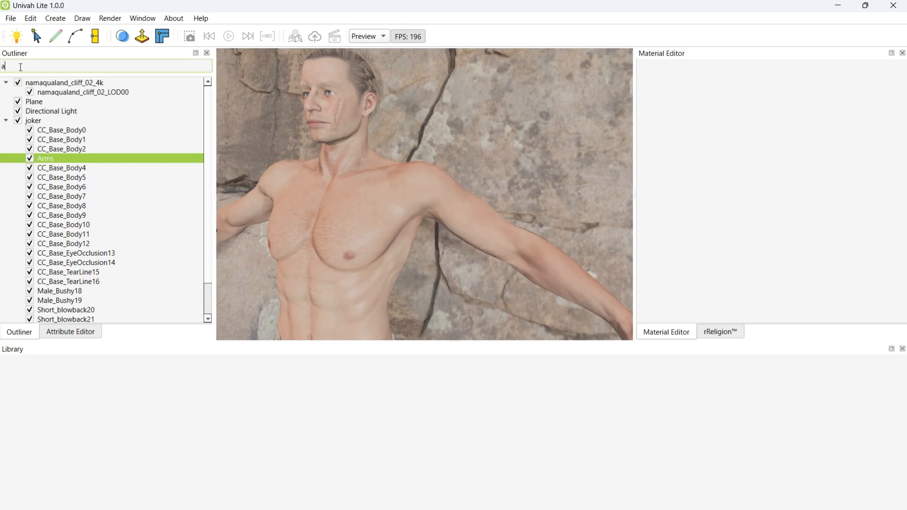
type("rms")
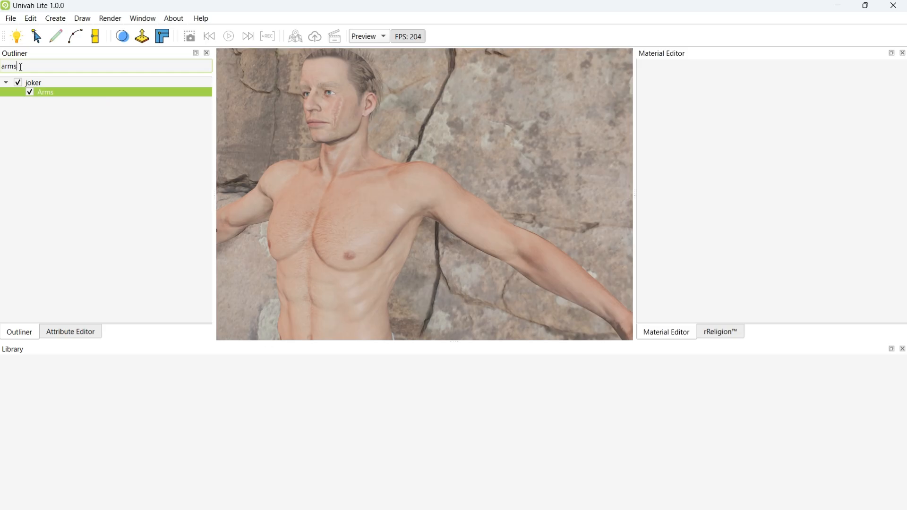
left_click(28, 93)
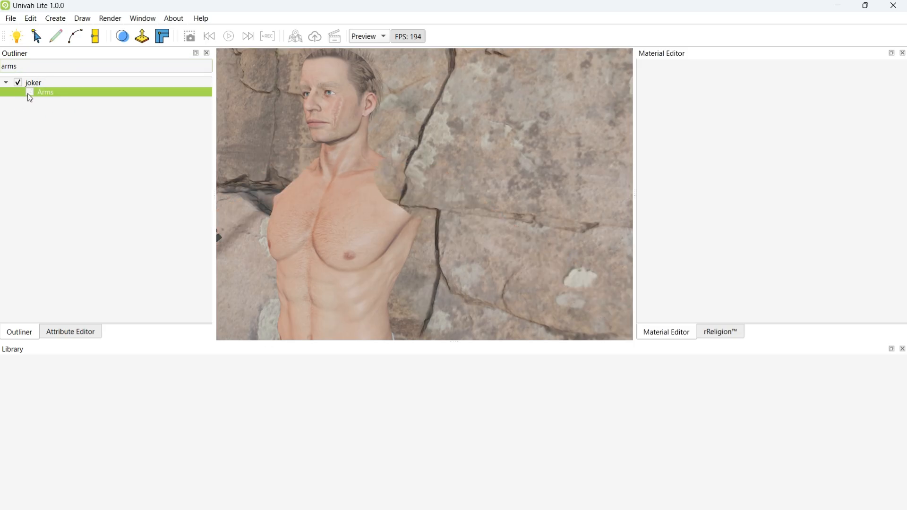
left_click(28, 93)
double_click(12, 66)
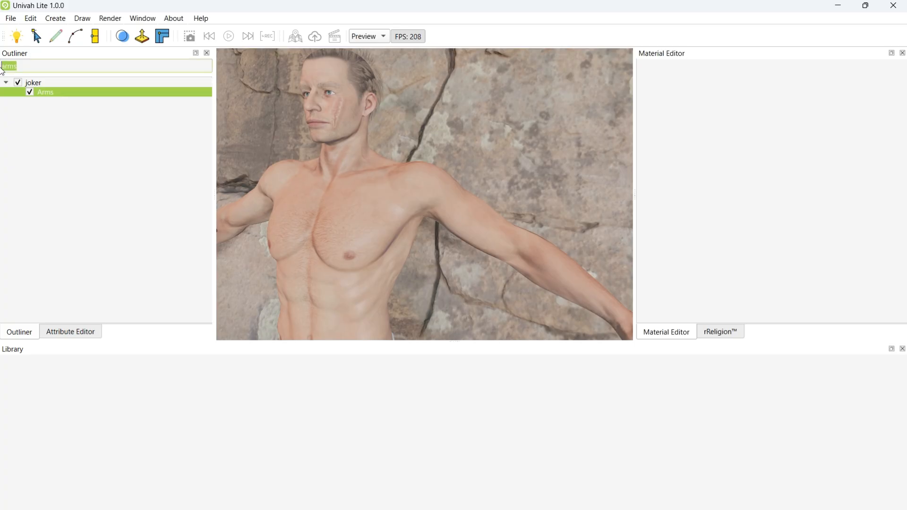
key("BackSpace")
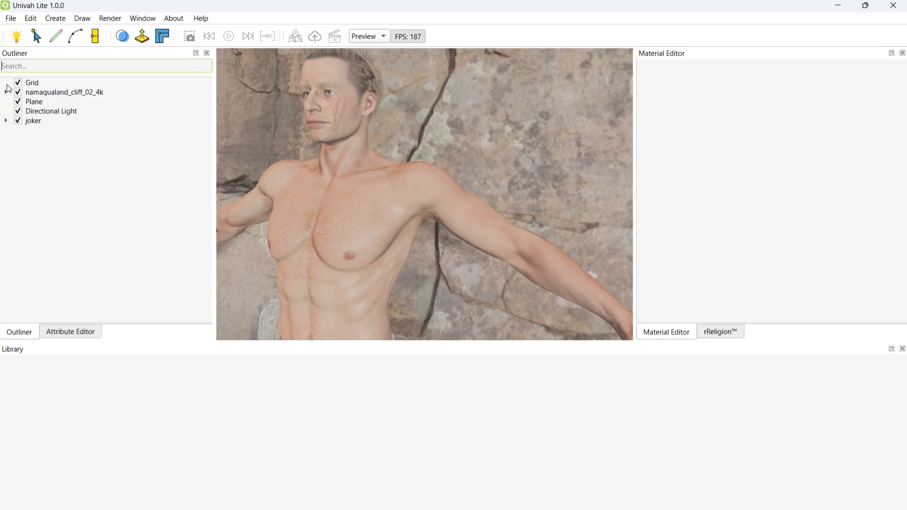
Step: Rename the joker's CC_Base_Body2 mesh as Torso and CC_Base_Body1 as Face
left_click(6, 121)
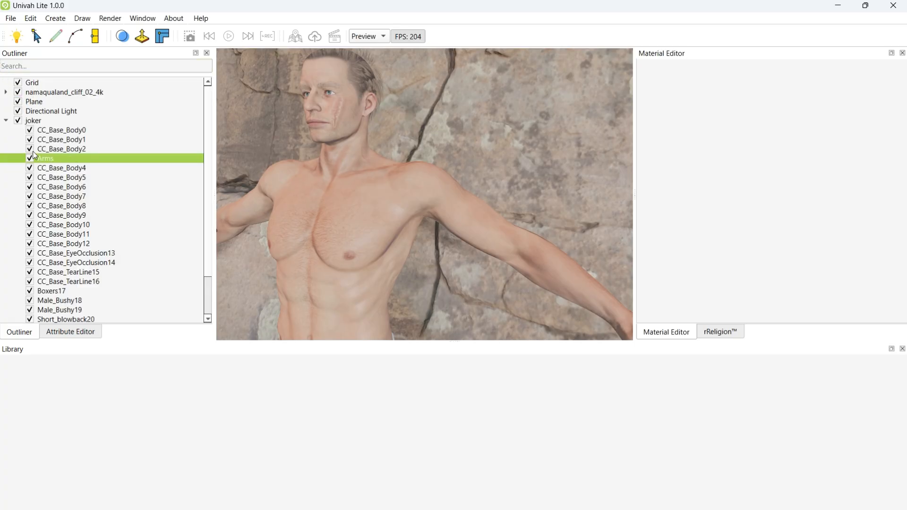
double_click(55, 150)
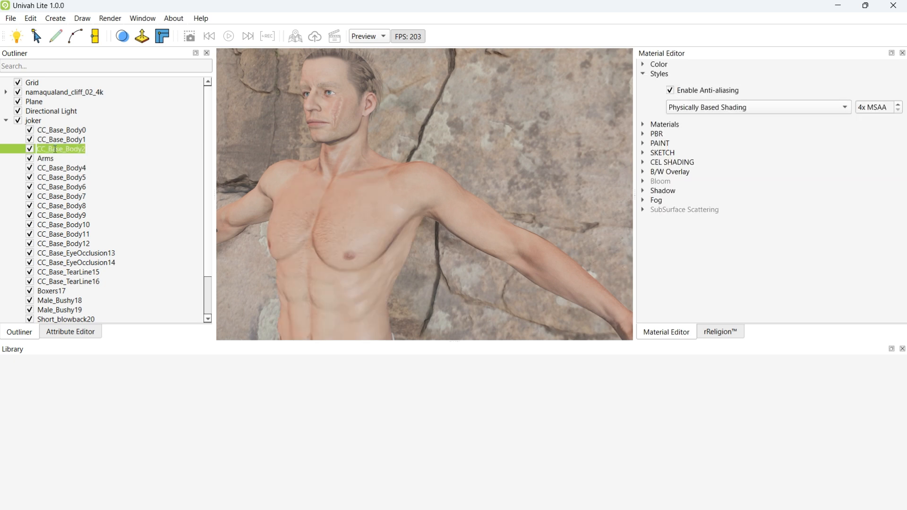
type("Torso")
key("Return")
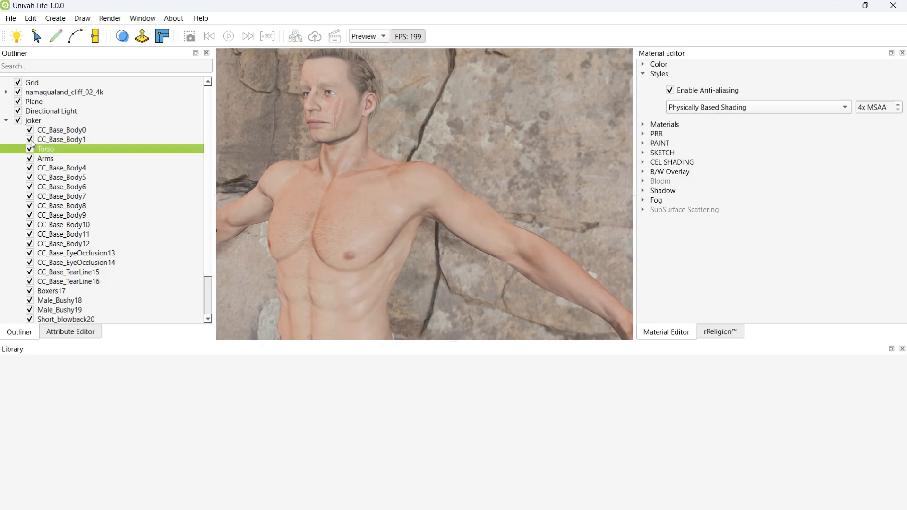
double_click(61, 140)
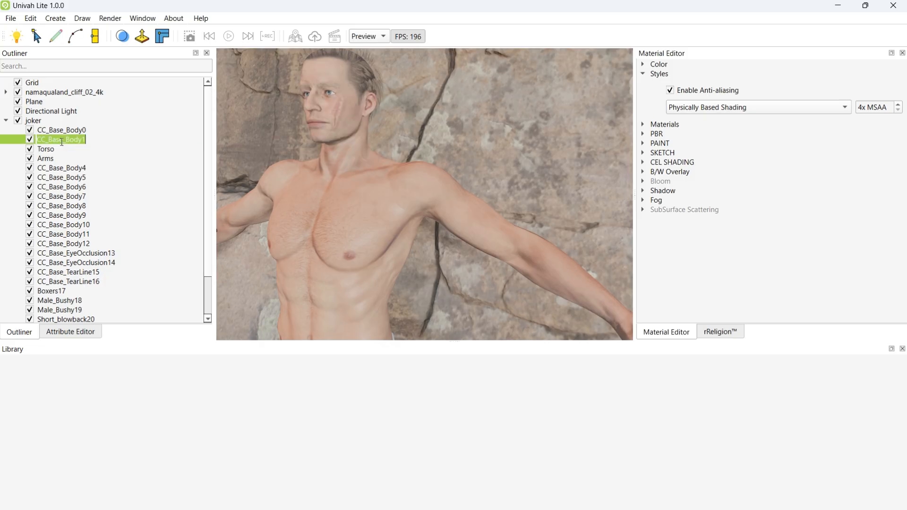
type("Face")
key("Return")
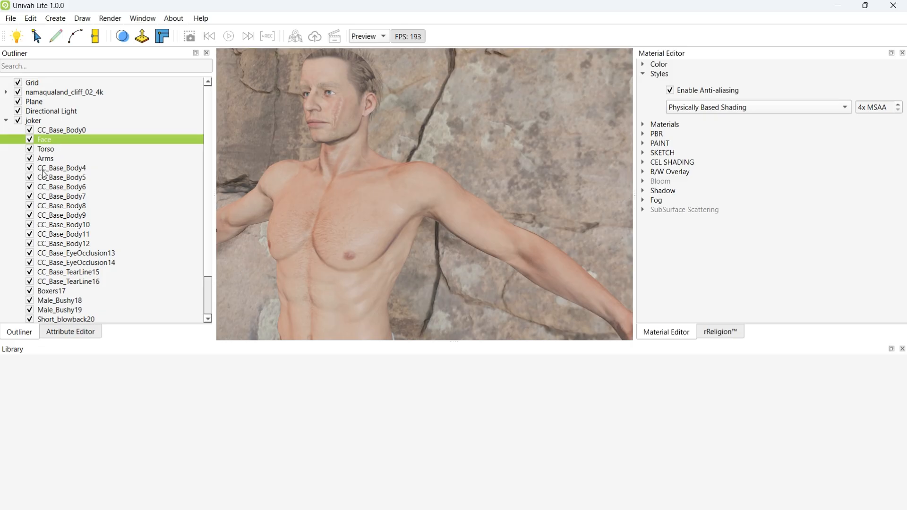
Step: Toggle the visibility of CC_Base_Body4, CC_Base_Body6 and CC_Base_Body7 to identify them, and show the attributes of CC_Base_Body6
left_click(30, 169)
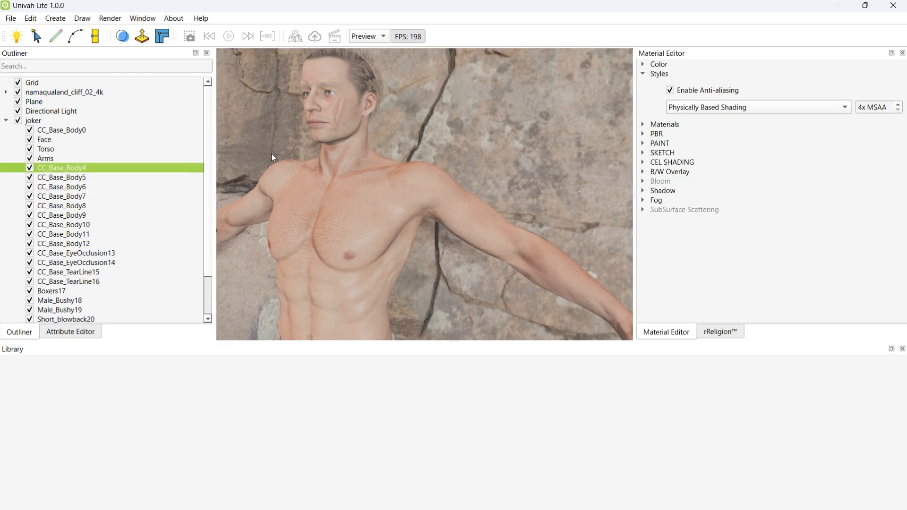
middle_click_drag(271, 154, 310, 86)
scroll(319, 137, "up", 3)
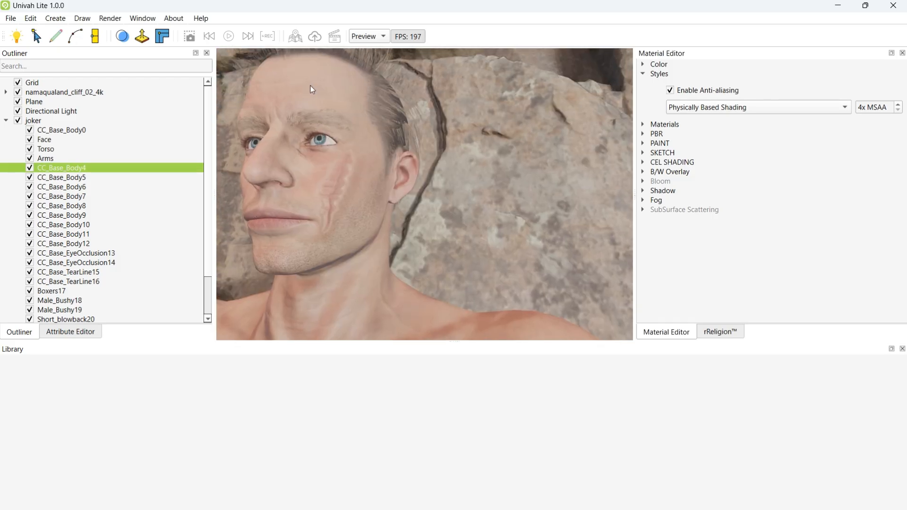
left_click(30, 189)
left_click(30, 188)
left_click(30, 196)
left_click(47, 189)
left_click(70, 332)
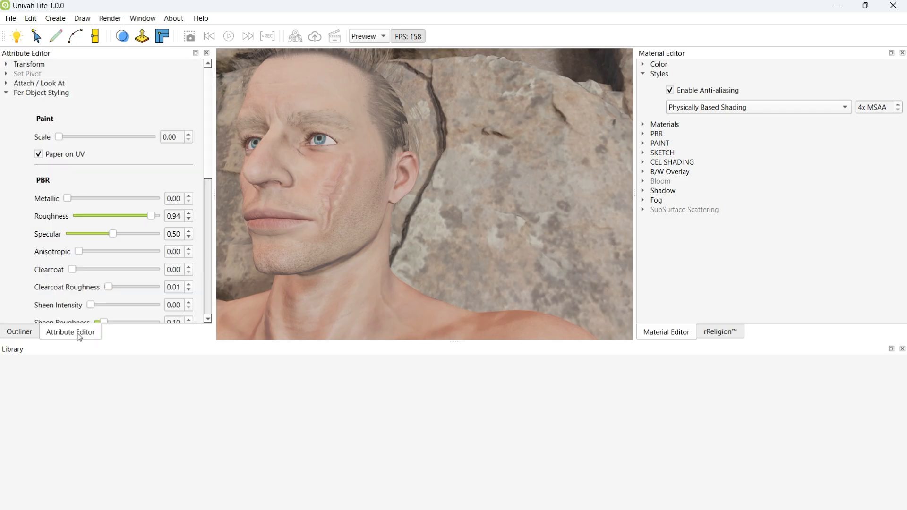
Step: Try ambient occlusion values of 0.03 and 1.00 on CC_Base_Body6 and compare the lashes up close
left_click_drag(211, 154, 207, 273)
scroll(206, 246, "up", 5)
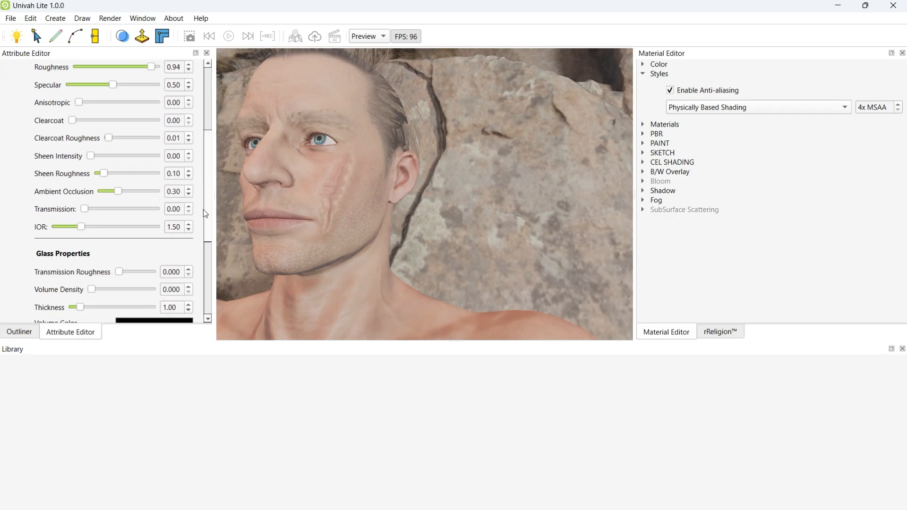
mouse_move(118, 224)
left_mouse_down()
mouse_move(97, 222)
mouse_move(154, 222)
mouse_move(84, 219)
mouse_move(142, 222)
mouse_move(102, 225)
left_mouse_up()
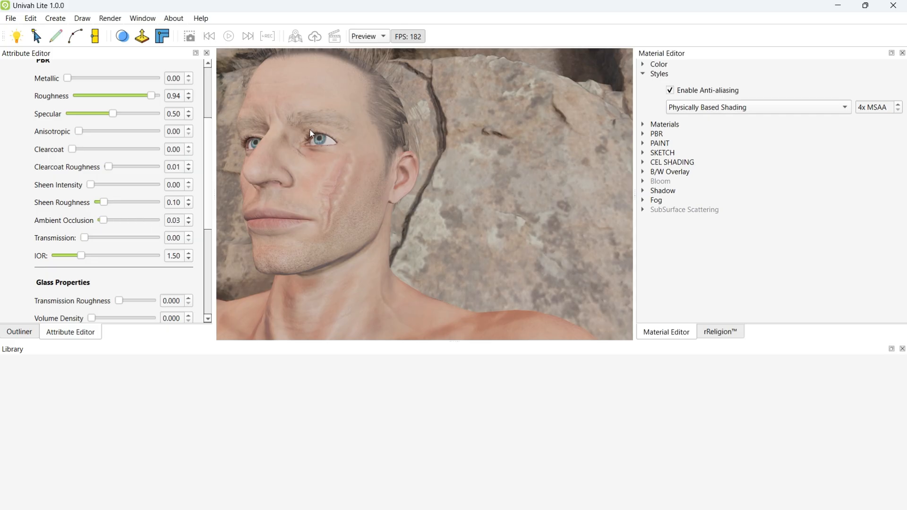
left_click_drag(310, 129, 373, 169)
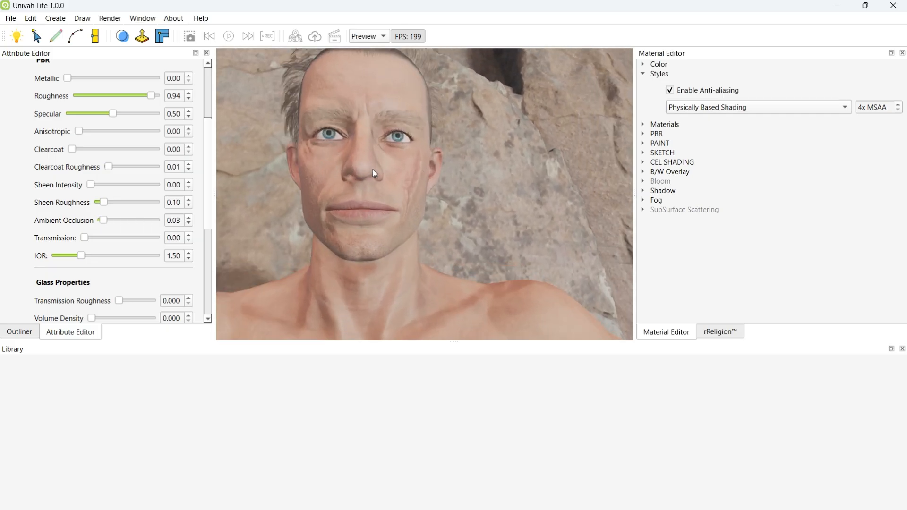
scroll(361, 149, "up", 5)
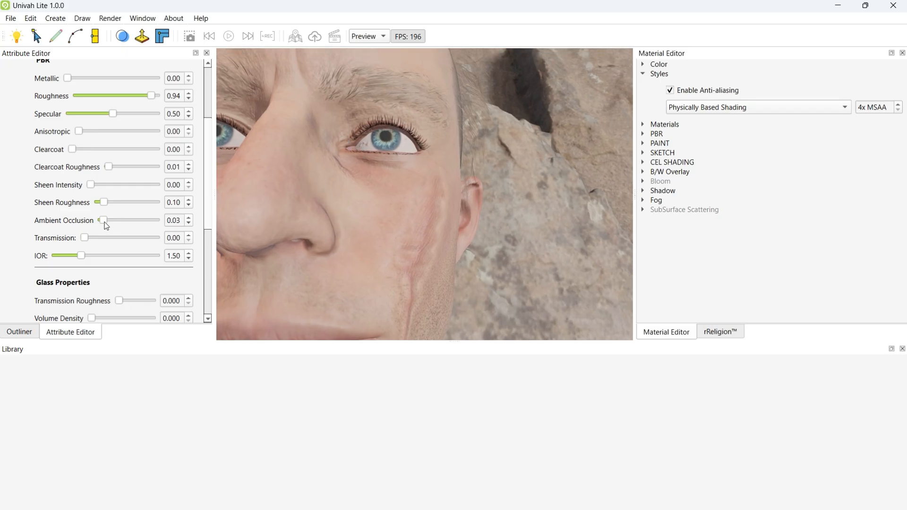
left_click_drag(104, 221, 172, 226)
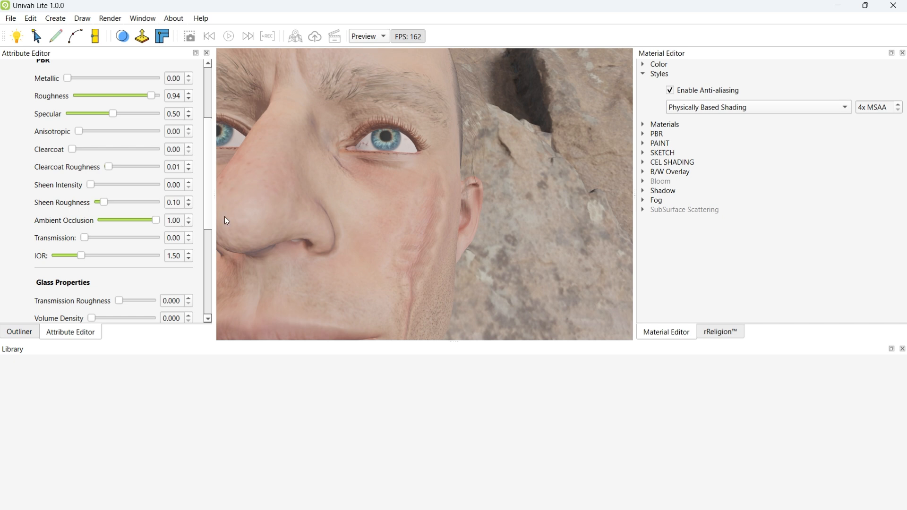
left_click_drag(225, 216, 287, 179)
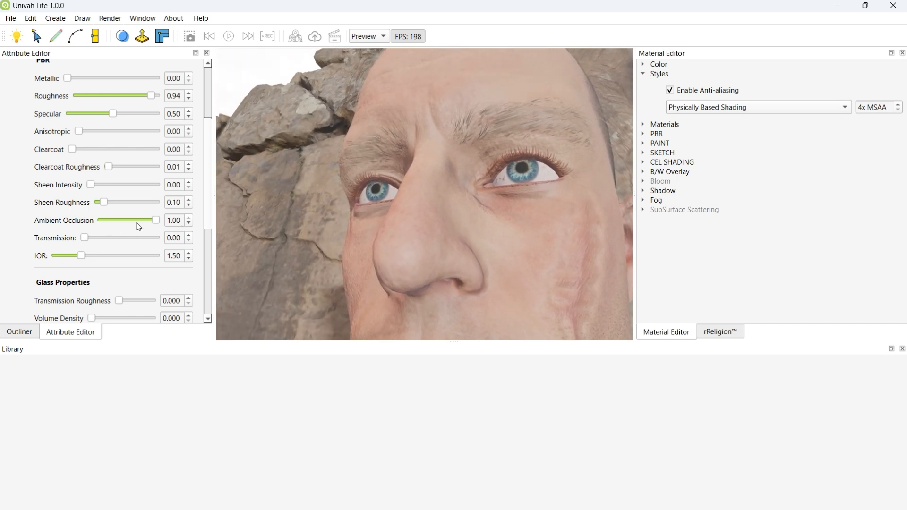
Step: Set the ambient occlusion of CC_Base_Body6 to 0.34, checking the look of the face and upper body
mouse_move(158, 223)
left_mouse_down()
mouse_move(90, 223)
mouse_move(133, 226)
mouse_move(108, 227)
left_mouse_up()
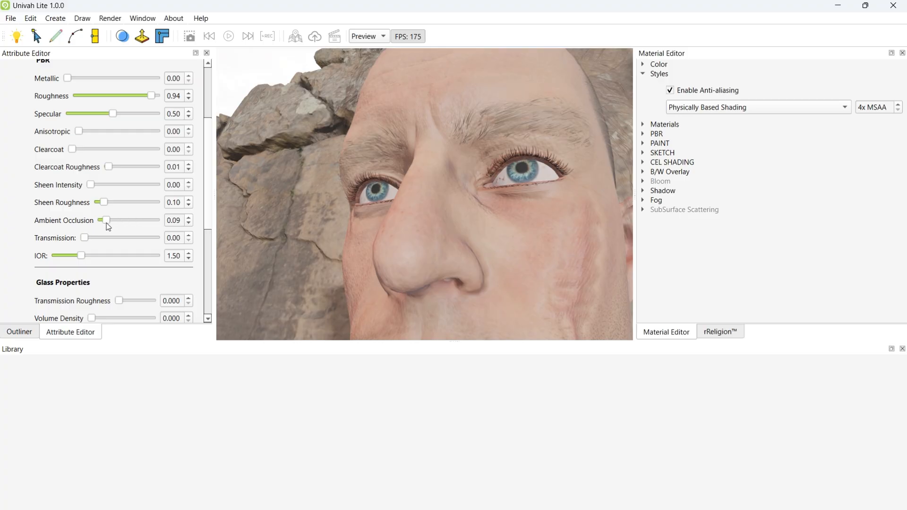
scroll(413, 204, "down", 5)
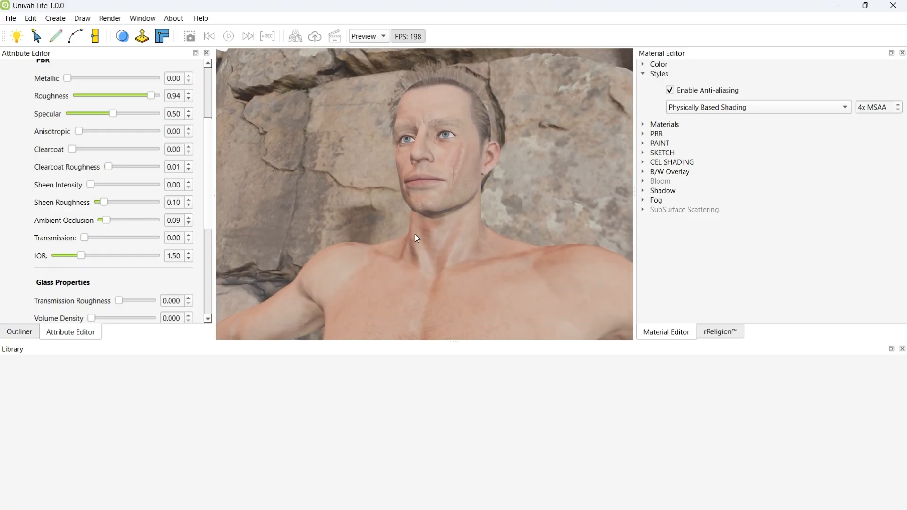
scroll(415, 235, "up", 3)
scroll(415, 241, "up", 2)
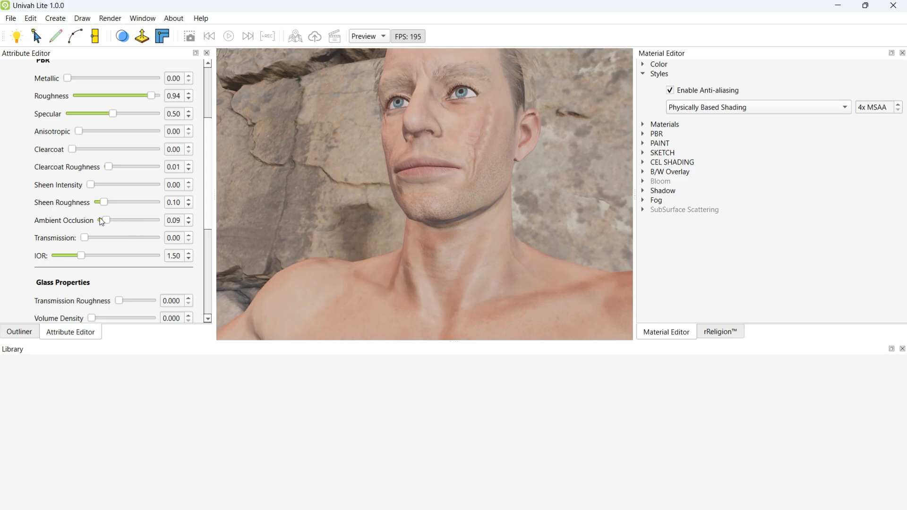
left_click_drag(106, 221, 120, 224)
scroll(405, 163, "down", 4)
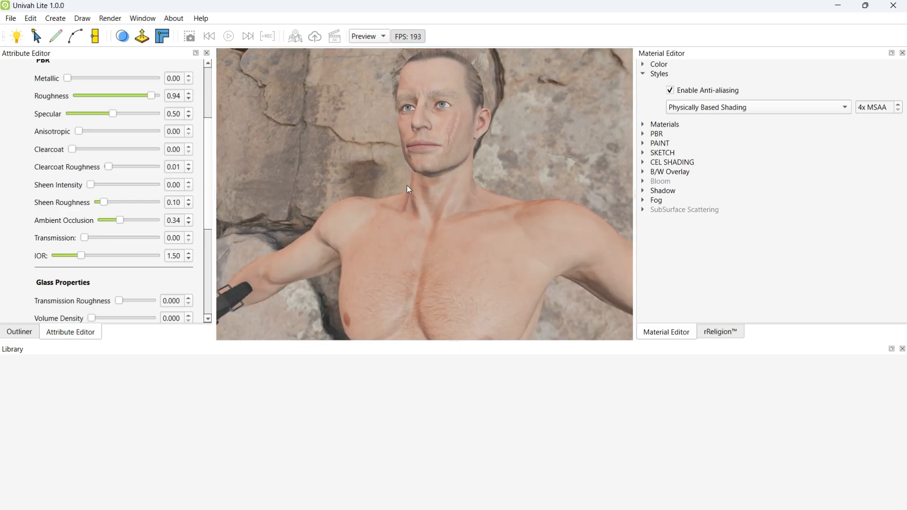
Step: Rename the joker's CC_Base_Body6 mesh as EyeLashes
left_click(21, 332)
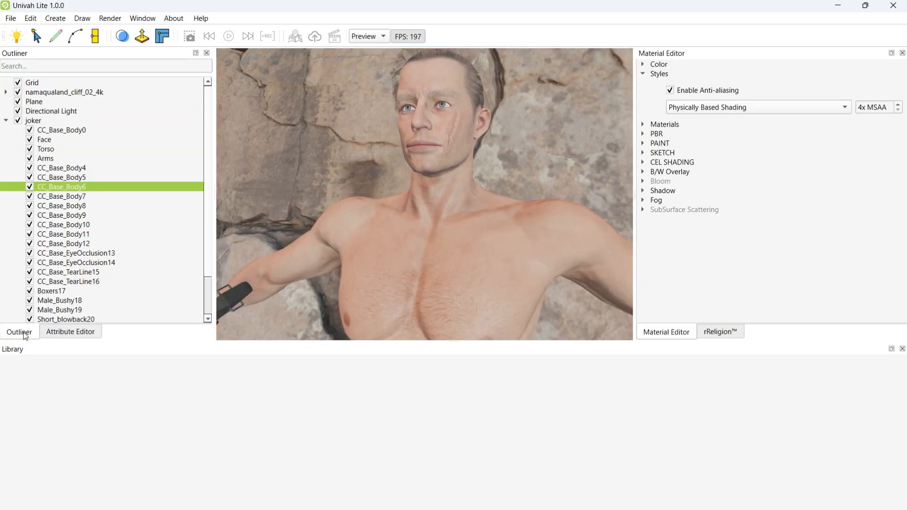
double_click(48, 187)
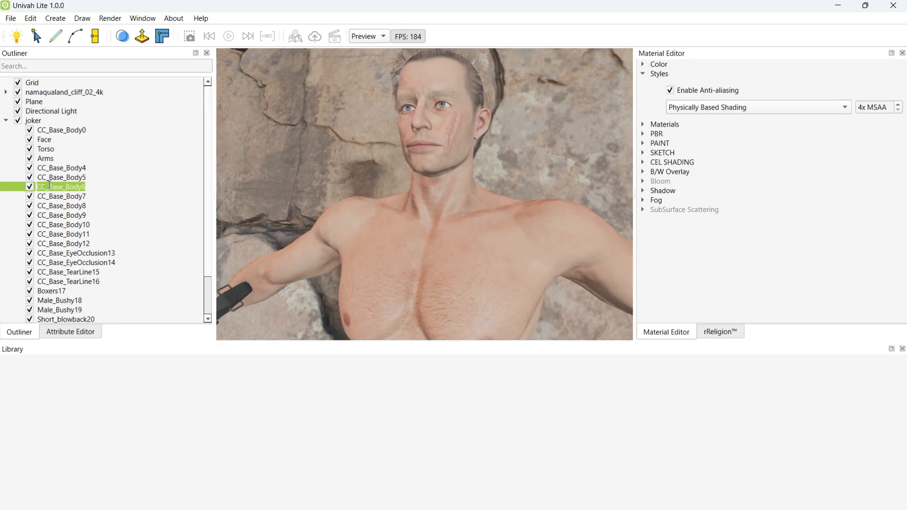
type("EyeLashes")
left_click(52, 198)
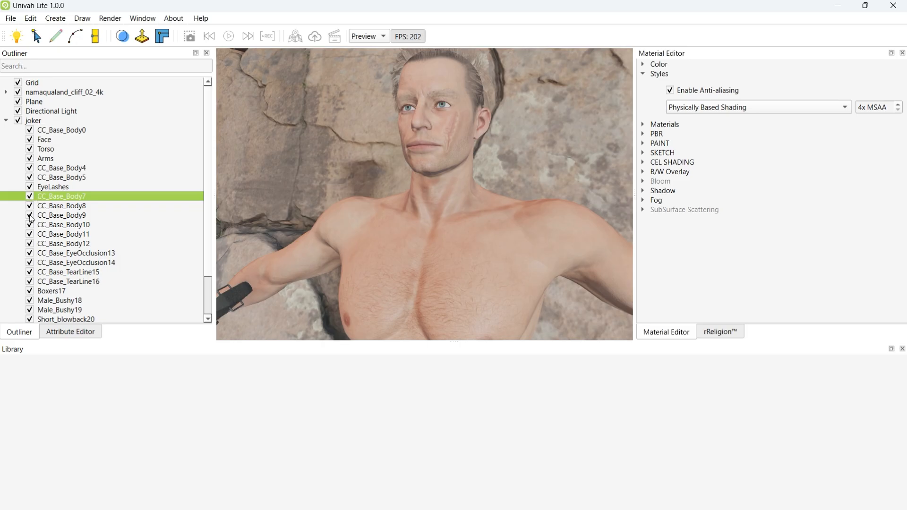
Step: Identify the joker's CC_Base_Body9 mesh by its visibility and rename it as Right Eye
left_click(30, 215)
left_click(52, 217)
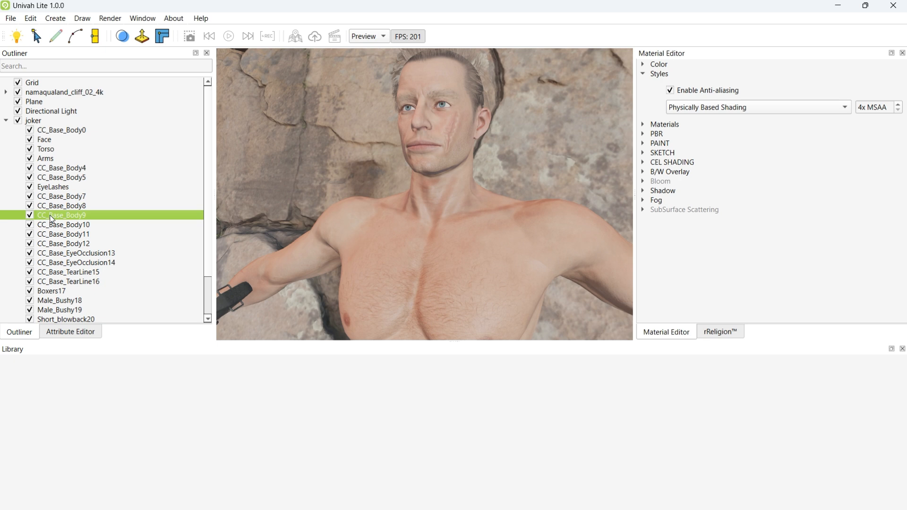
double_click(51, 217)
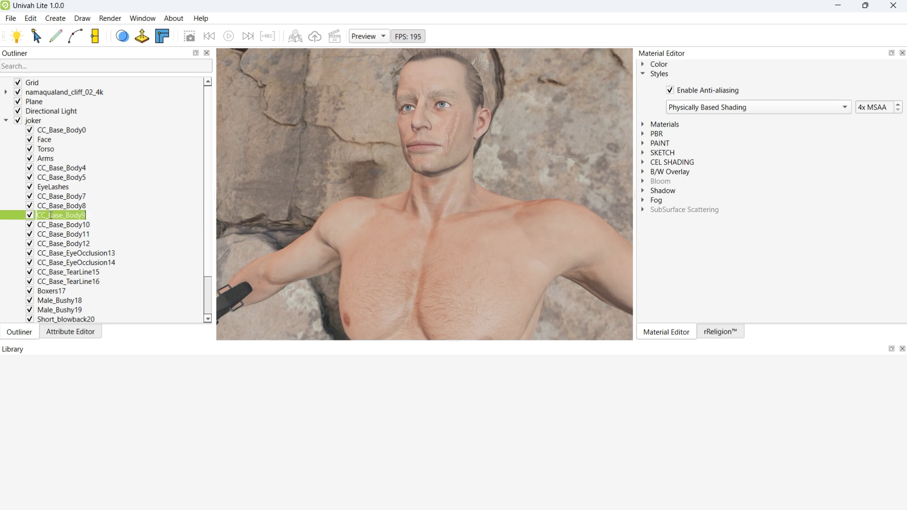
type("Right Eye")
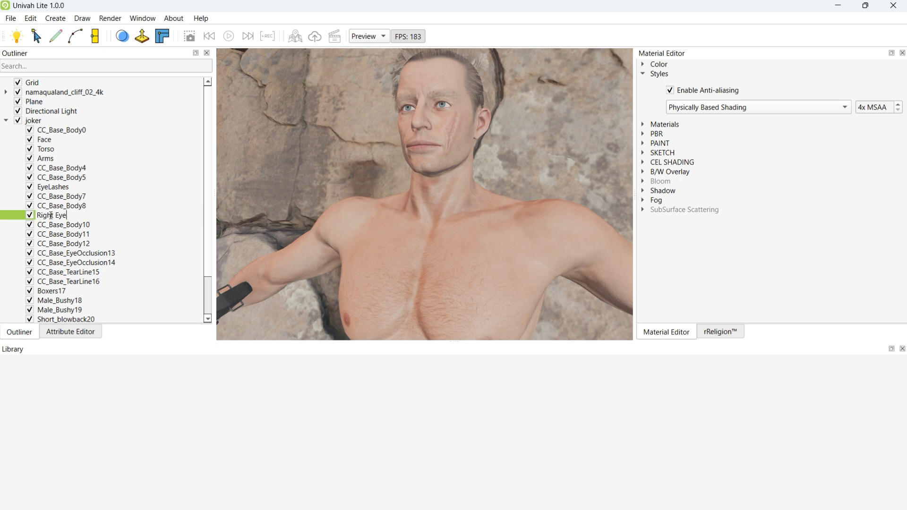
key("Return")
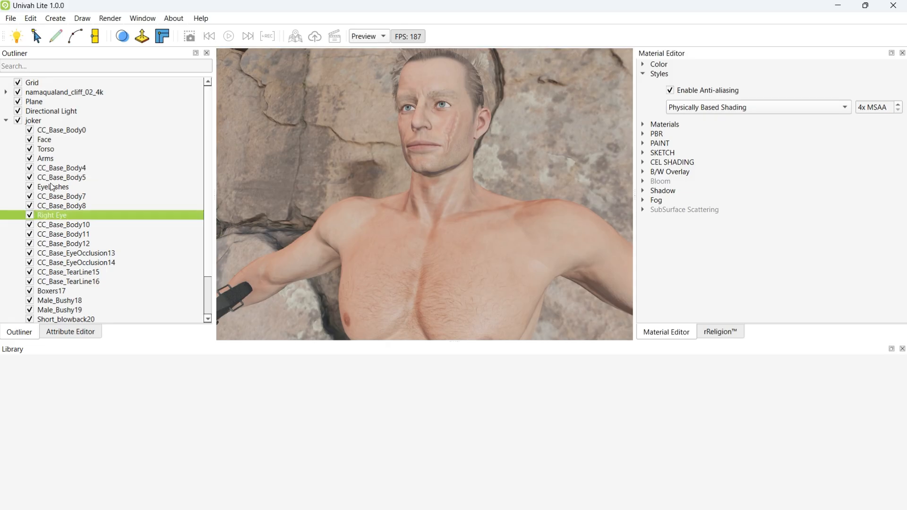
Step: Examine the eyes up close and switch the Right Eye mesh's visibility off and on to check which eye it controls
left_click(71, 332)
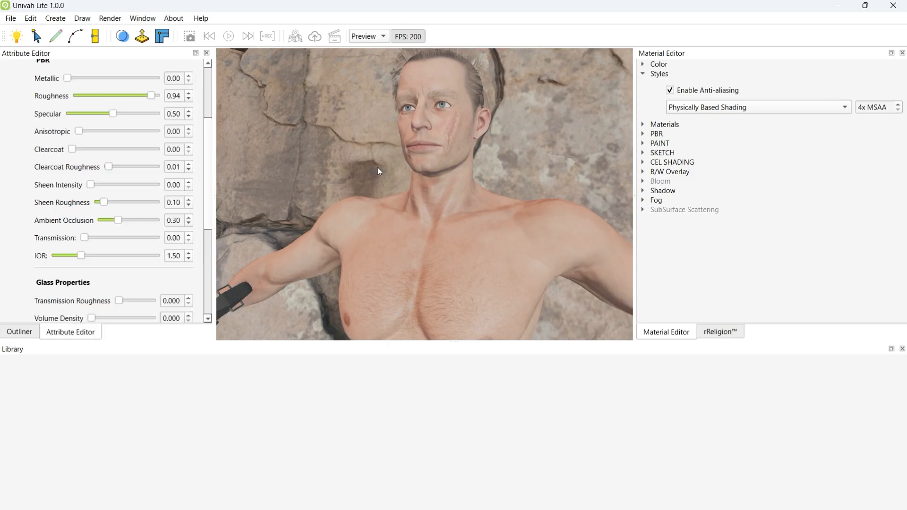
left_click_drag(377, 168, 433, 206)
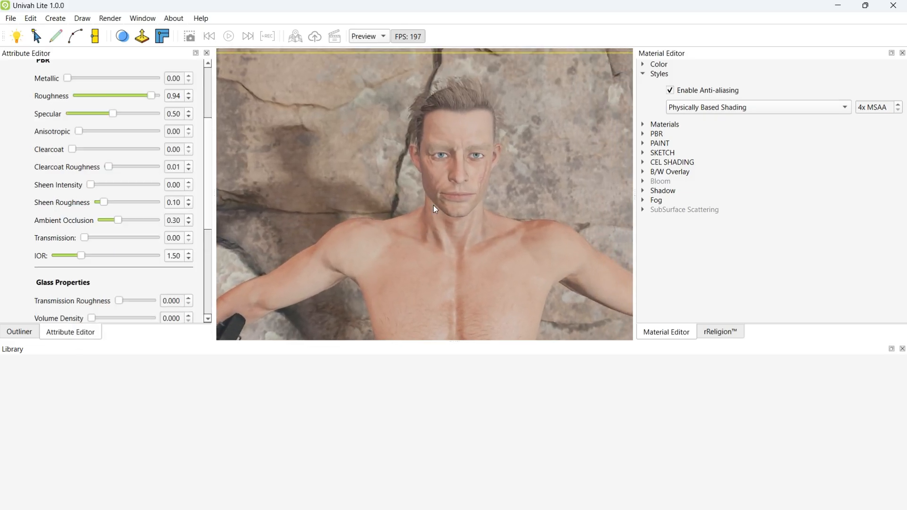
scroll(433, 206, "up", 5)
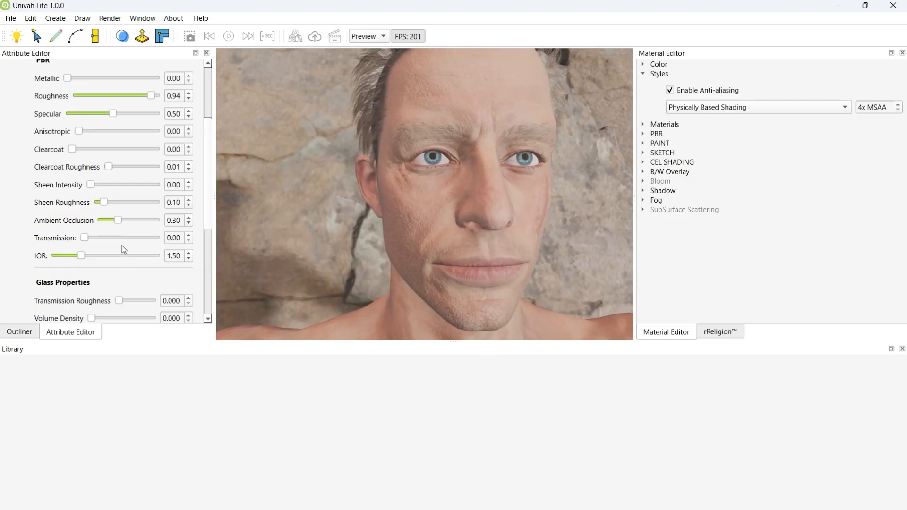
left_click(21, 331)
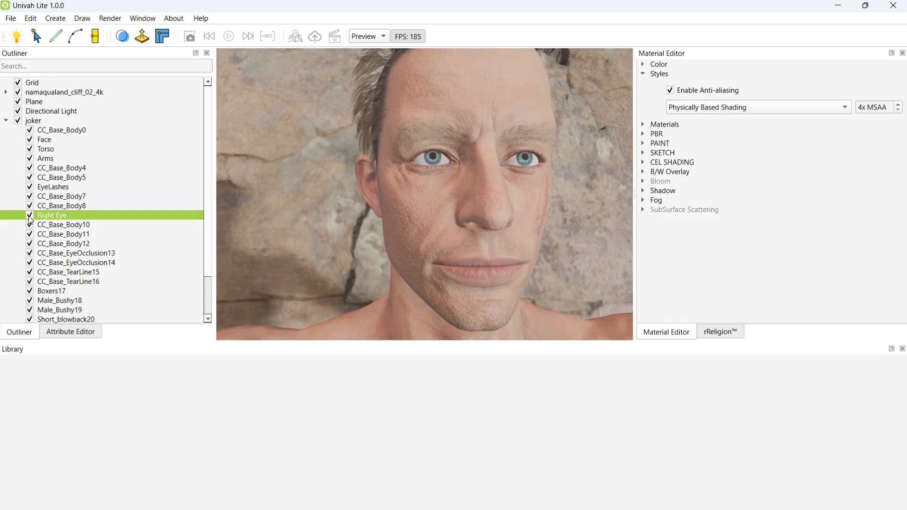
left_click(29, 218)
left_click(30, 218)
left_click(30, 219)
left_click(30, 218)
Step: In the Right Eye mesh's per-object styling, set the PBR roughness to 0.54 and specular to 0.15
left_click(75, 332)
scroll(208, 174, "up", 3)
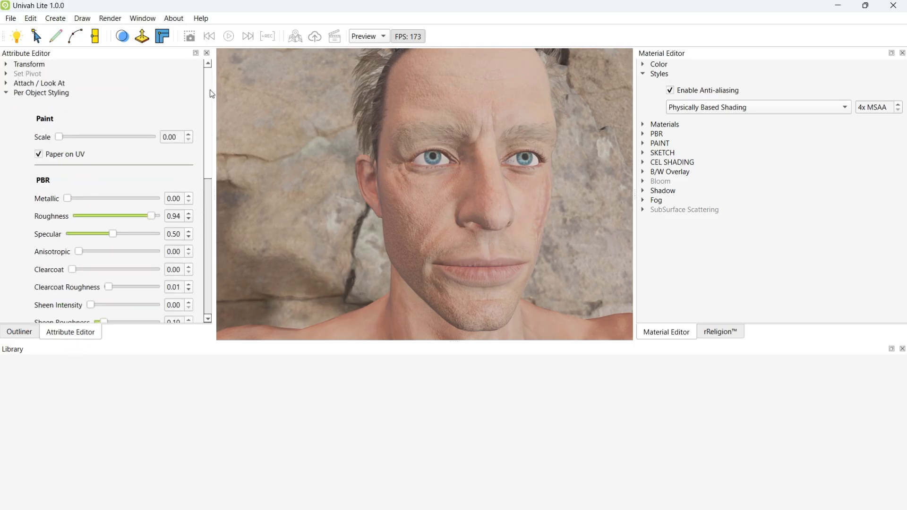
left_click(6, 93)
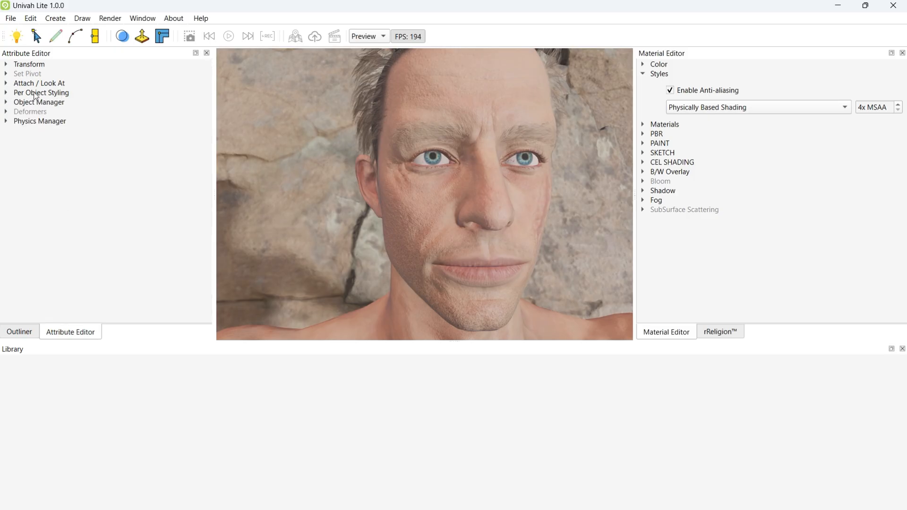
left_click(6, 94)
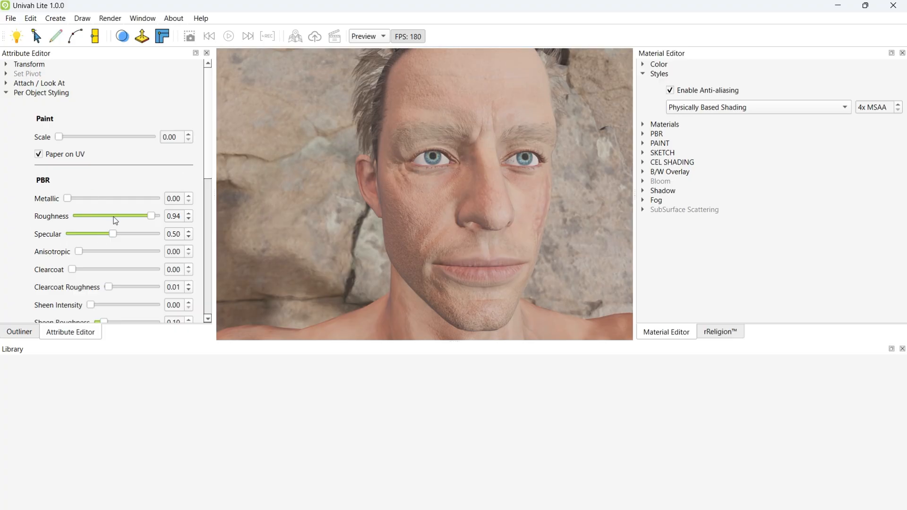
left_click_drag(151, 217, 121, 220)
mouse_move(122, 216)
left_mouse_down()
mouse_move(77, 217)
mouse_move(166, 218)
mouse_move(120, 217)
left_mouse_up()
mouse_move(71, 199)
left_mouse_down()
mouse_move(163, 192)
mouse_move(61, 197)
left_mouse_up()
mouse_move(120, 216)
left_mouse_down()
mouse_move(101, 217)
mouse_move(121, 217)
left_mouse_up()
mouse_move(113, 234)
left_mouse_down()
mouse_move(93, 234)
mouse_move(169, 236)
mouse_move(74, 235)
mouse_move(85, 235)
left_mouse_up()
Step: Set the Right Eye mesh's clearcoat, clearcoat roughness, sheen intensity and sheen roughness to 0.00
left_click_drag(208, 176, 199, 223)
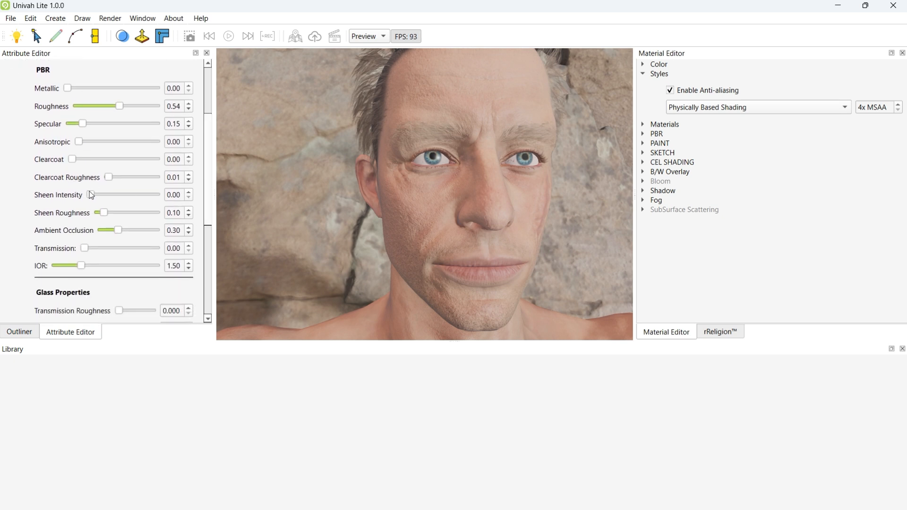
mouse_move(72, 159)
left_mouse_down()
mouse_move(136, 161)
mouse_move(113, 161)
mouse_move(153, 177)
mouse_move(108, 177)
mouse_move(63, 164)
left_mouse_up()
mouse_move(91, 195)
left_mouse_down()
mouse_move(130, 197)
mouse_move(115, 211)
mouse_move(168, 205)
mouse_move(98, 210)
left_mouse_up()
left_click_drag(148, 196, 87, 206)
Step: Set the Right Eye mesh's subsurface scattering intensity to 0.24 and inspect the face from several angles
left_click_drag(206, 198, 188, 260)
scroll(187, 267, "down", 3)
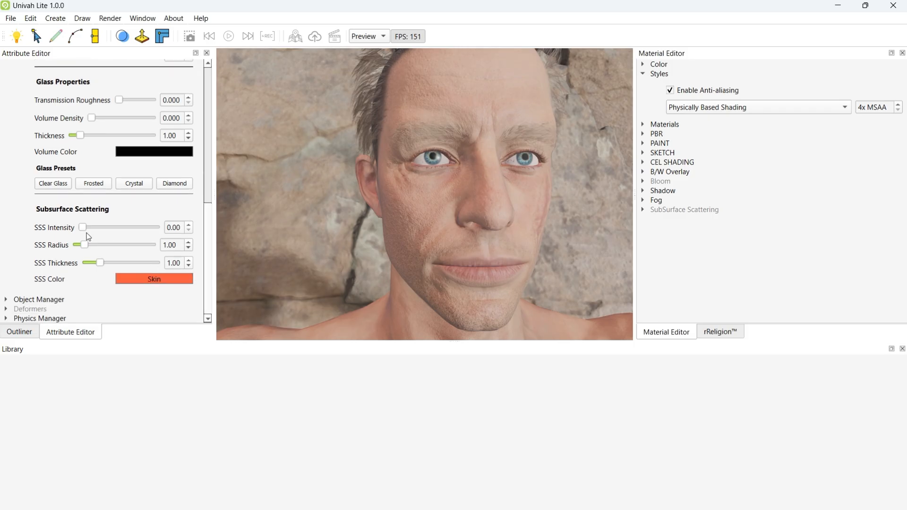
mouse_move(83, 228)
left_mouse_down()
mouse_move(130, 231)
mouse_move(78, 227)
mouse_move(101, 228)
left_mouse_up()
scroll(413, 180, "down", 5)
middle_click_drag(476, 186, 424, 185)
scroll(424, 185, "up", 5)
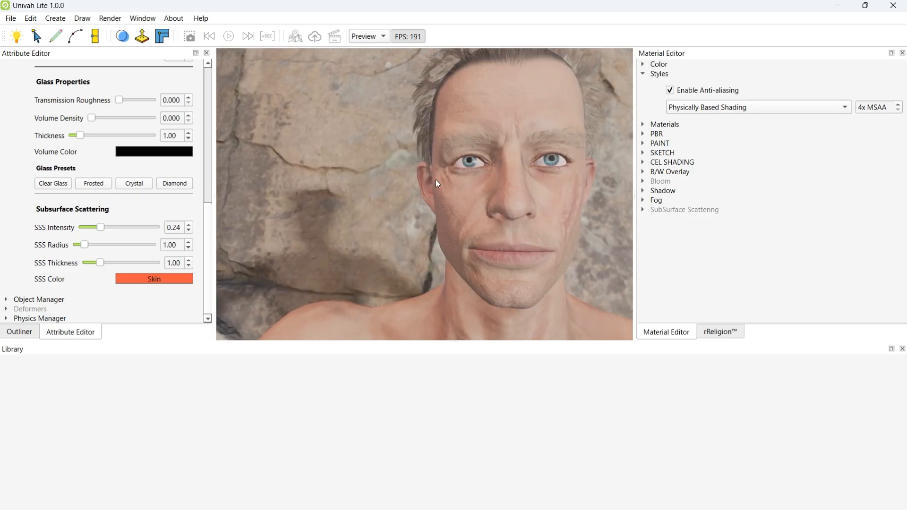
scroll(439, 179, "up", 4)
scroll(470, 163, "down", 5)
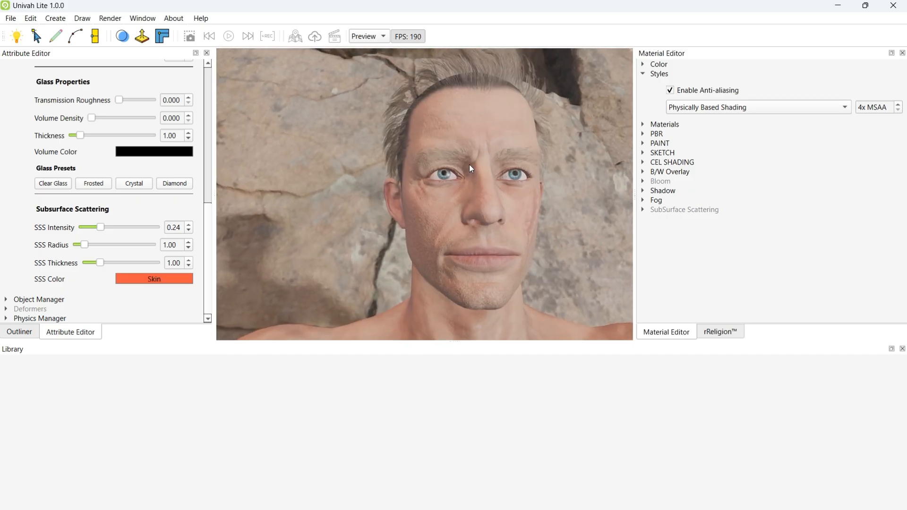
middle_click_drag(469, 164, 466, 166)
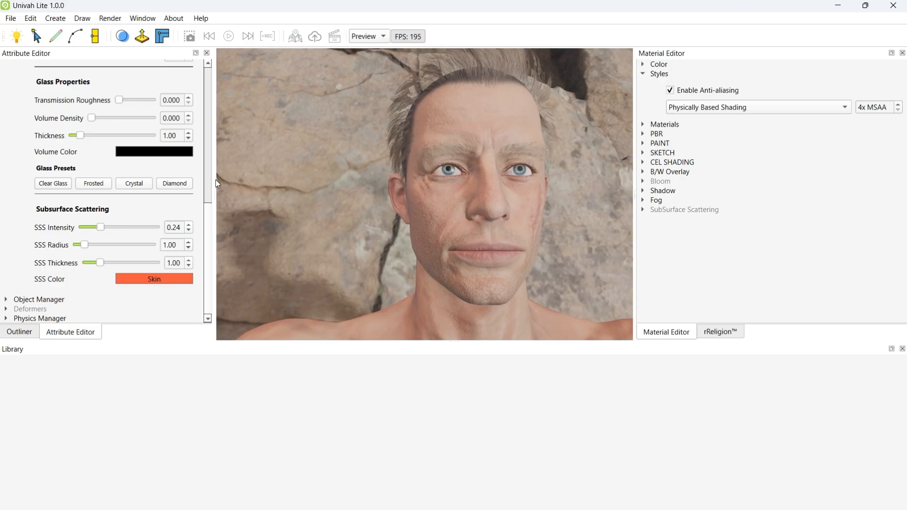
Step: Set the Right Eye mesh's PBR metallic value to 0.43 and compare both eyes on the face
scroll(205, 163, "up", 8)
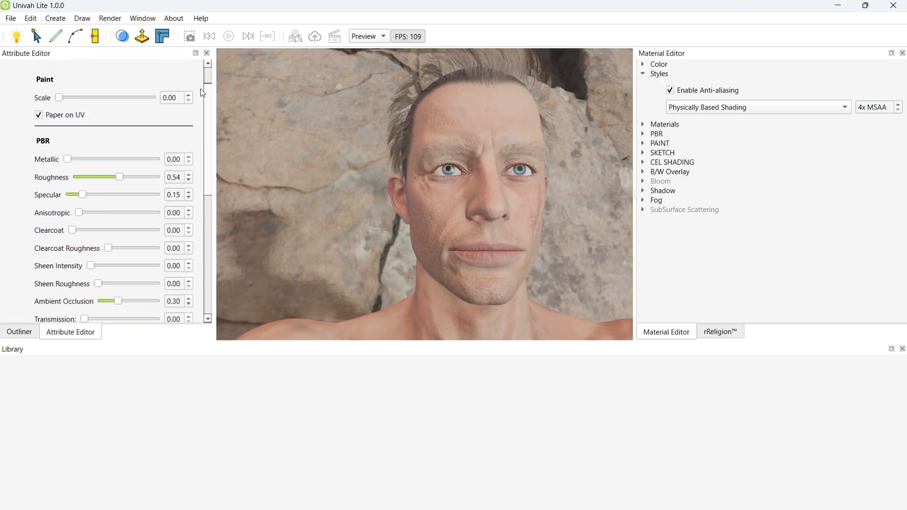
scroll(201, 85, "up", 2)
left_click_drag(68, 180, 110, 181)
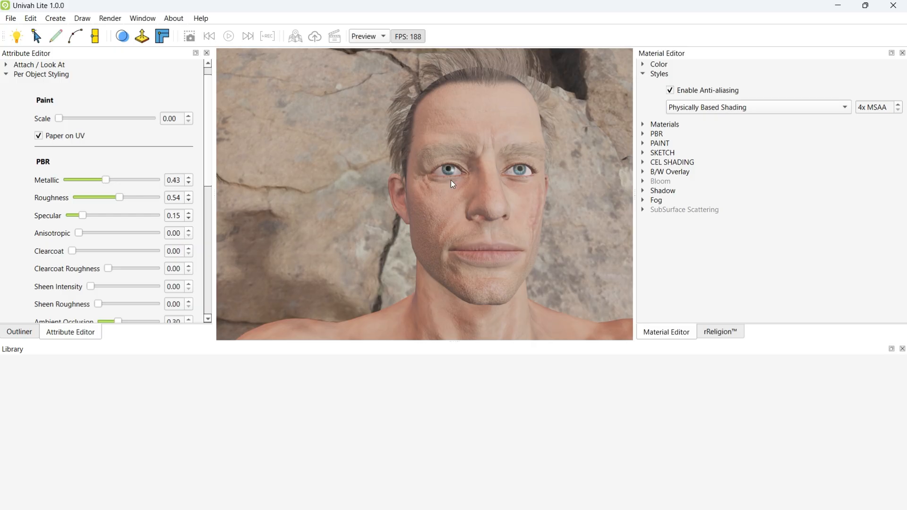
scroll(449, 203, "down", 5)
scroll(449, 203, "up", 2)
middle_click_drag(443, 201, 415, 177)
scroll(471, 172, "up", 3)
scroll(489, 160, "down", 2)
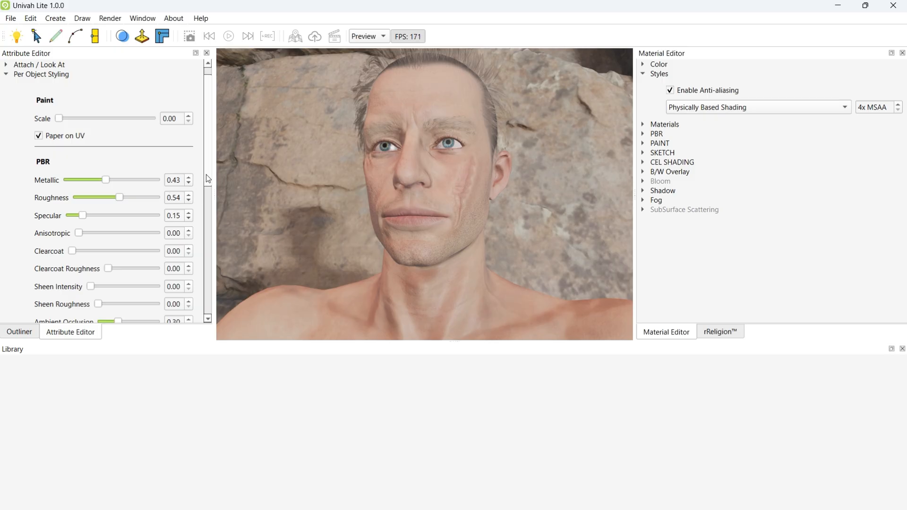
Step: Identify the CC_Base_Body11 mesh under joker by toggling its visibility and rename it Left Eye
left_click(21, 331)
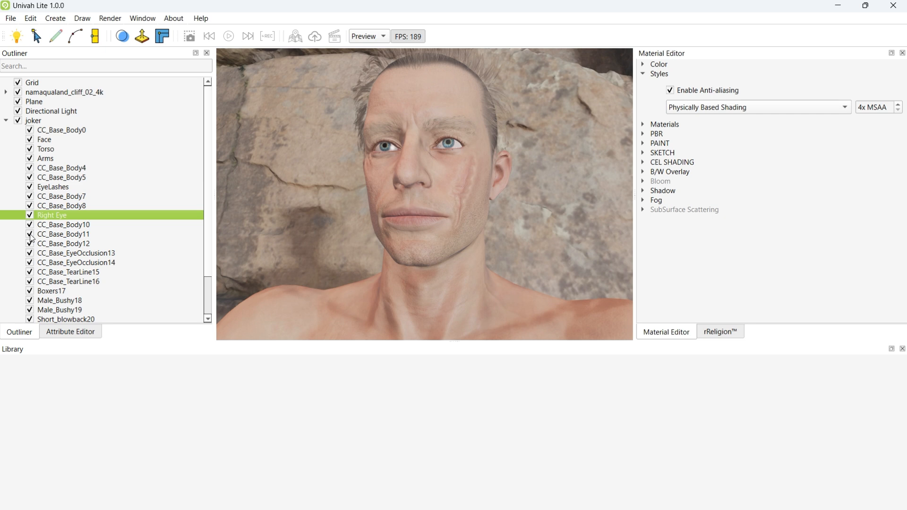
left_click(30, 234)
left_click(31, 234)
double_click(53, 235)
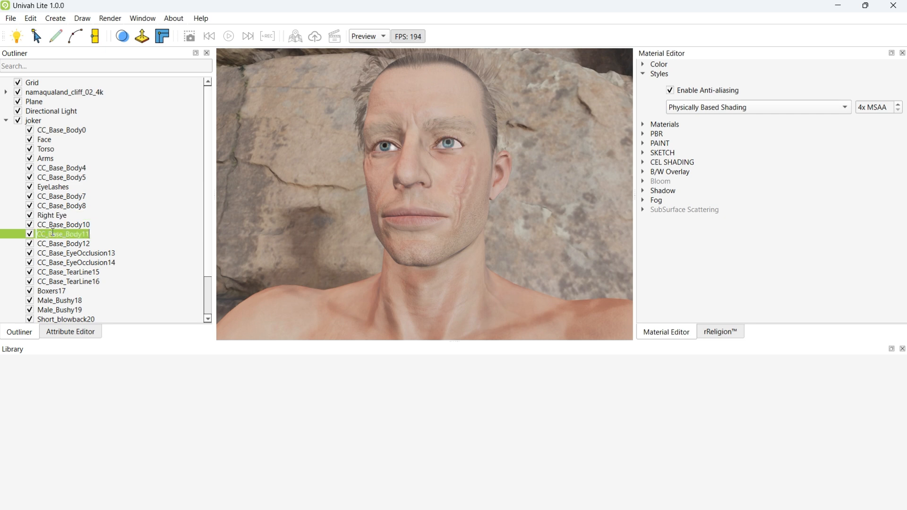
type("Left Eye")
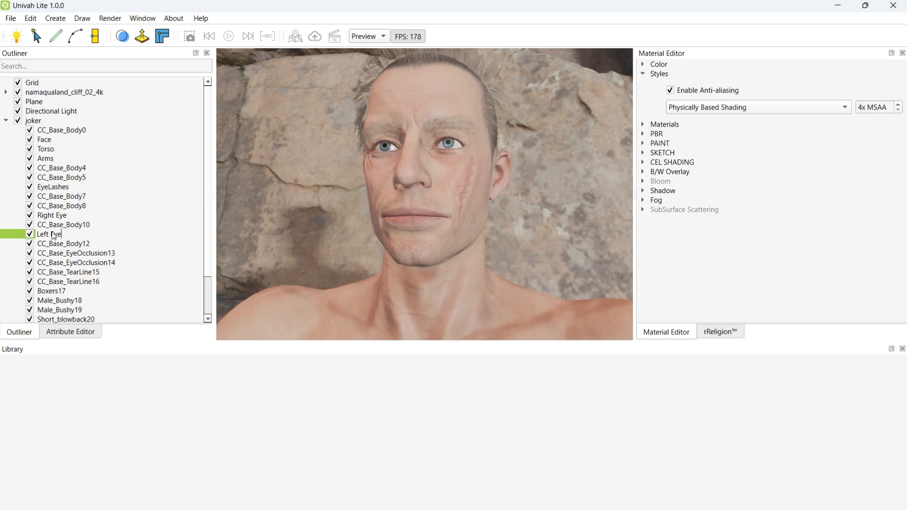
key("Return")
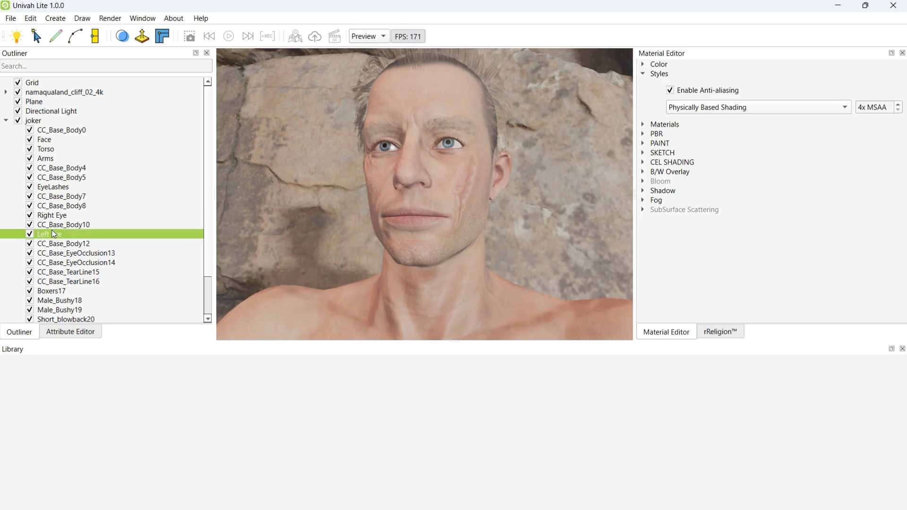
Step: In the Left Eye mesh's per-object styling, set PBR roughness to 0.49, specular to 0.22 and metallic to 0.21
left_click(89, 336)
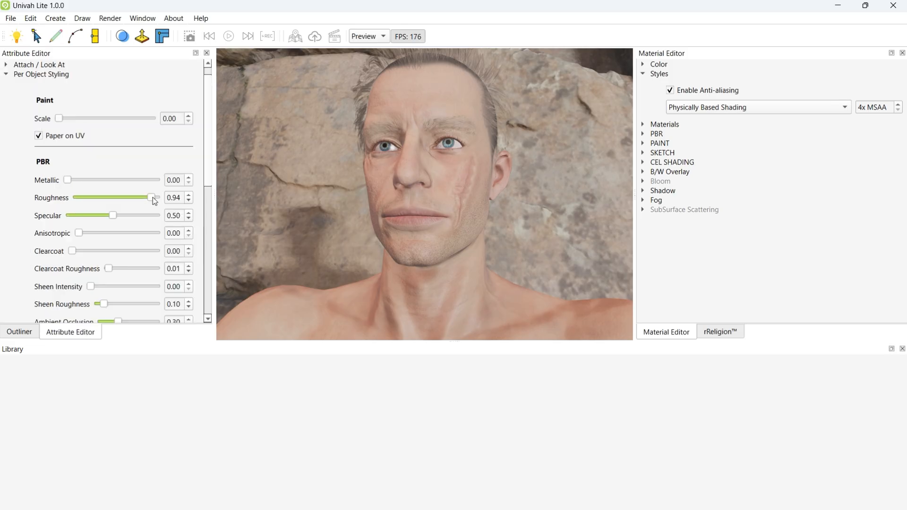
left_click_drag(152, 197, 114, 196)
scroll(378, 182, "down", 4)
scroll(381, 217, "up", 6)
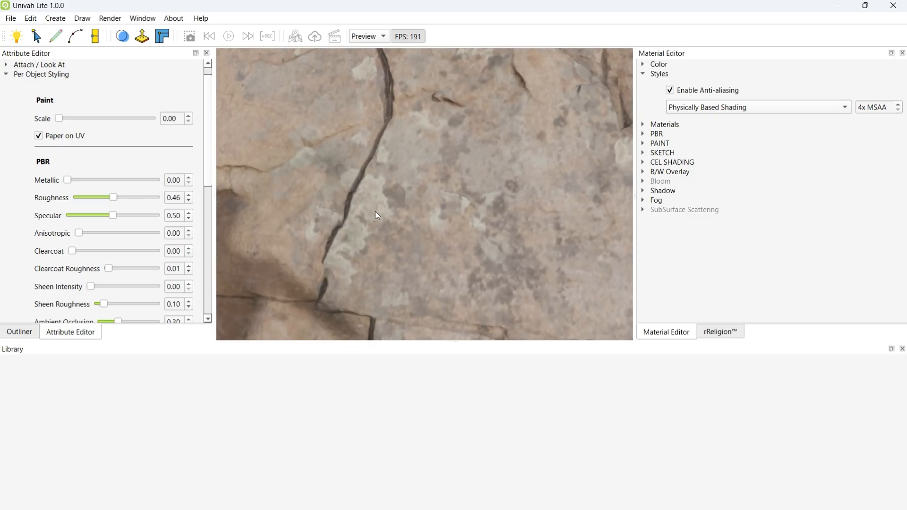
scroll(376, 211, "down", 4)
scroll(392, 189, "up", 5)
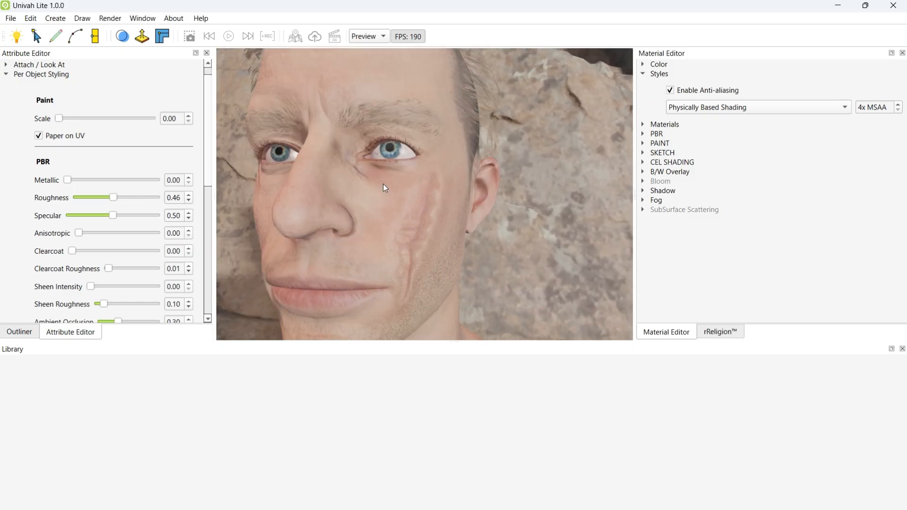
scroll(383, 184, "down", 1)
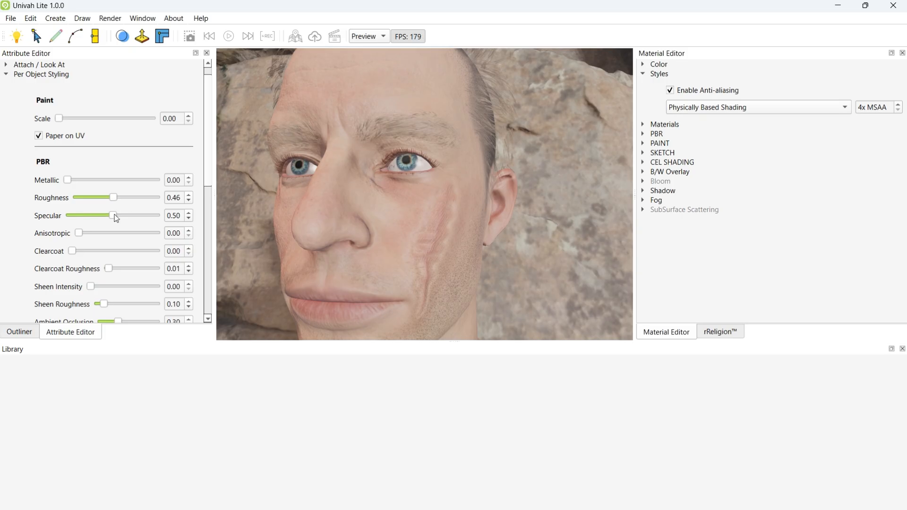
mouse_move(116, 218)
left_mouse_down()
mouse_move(89, 217)
mouse_move(161, 216)
mouse_move(93, 222)
mouse_move(95, 203)
mouse_move(138, 201)
mouse_move(117, 205)
left_mouse_up()
left_click_drag(70, 181, 90, 182)
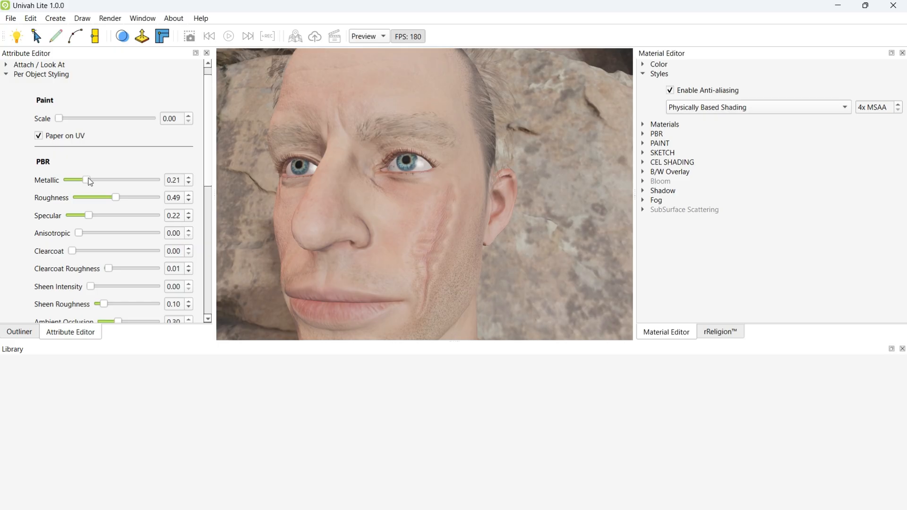
scroll(363, 210, "down", 5)
middle_click_drag(370, 206, 393, 222)
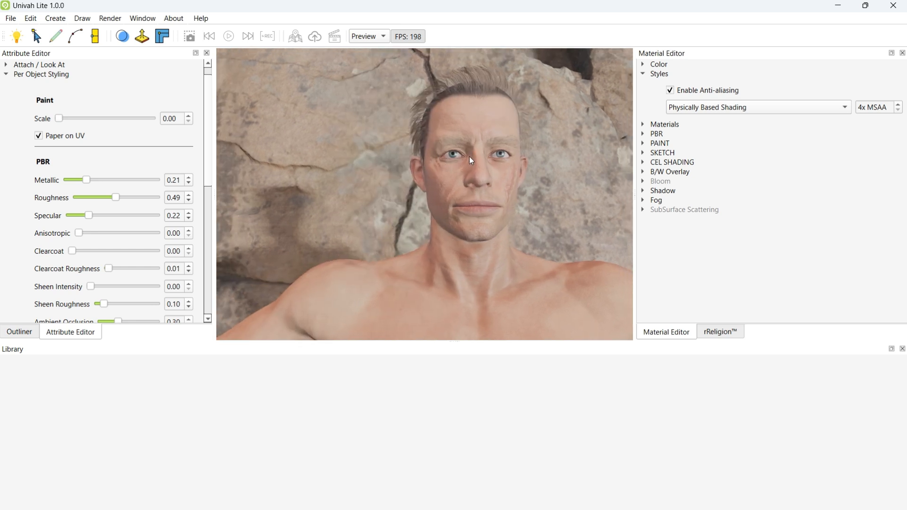
Step: Raise the Left Eye mesh's PBR metallic value to 1.00 with the eye in close view
middle_click_drag(481, 183, 407, 186)
scroll(426, 186, "up", 5)
left_click_drag(88, 182, 175, 183)
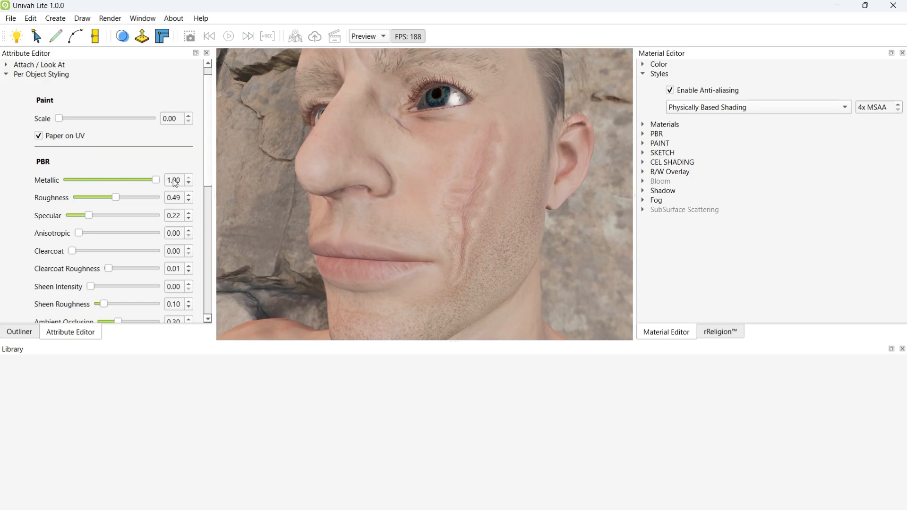
Step: Try green (24, 167, 36) as the Left Eye mesh's material color, and set it to red (255, 11, 11)
left_click(644, 73)
left_click(643, 64)
left_click(866, 82)
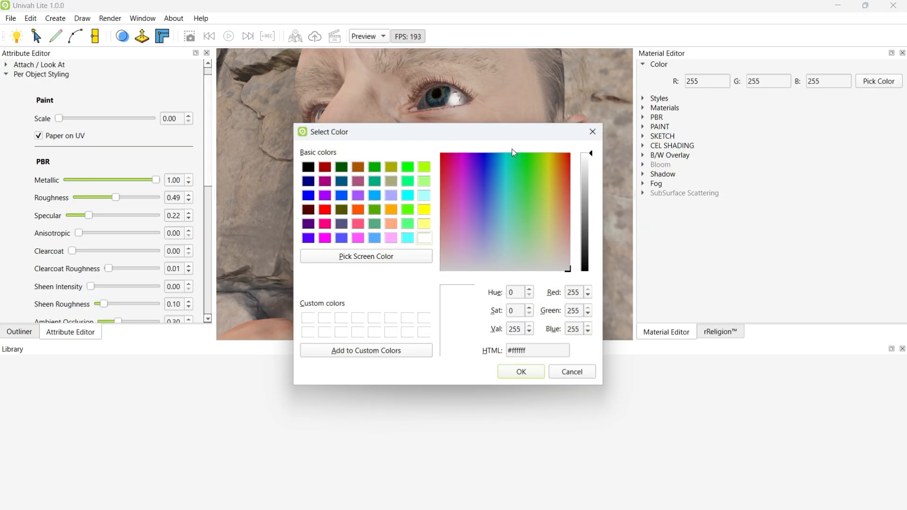
left_click(550, 170)
left_click(613, 198)
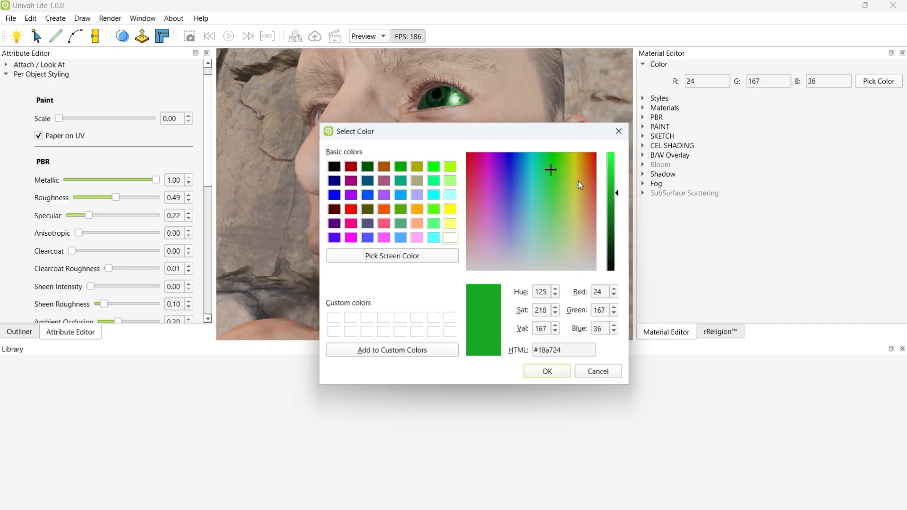
left_click(577, 179)
left_click(615, 151)
mouse_move(589, 171)
left_mouse_down()
mouse_move(598, 160)
mouse_move(526, 162)
mouse_move(600, 157)
left_mouse_up()
left_click(547, 371)
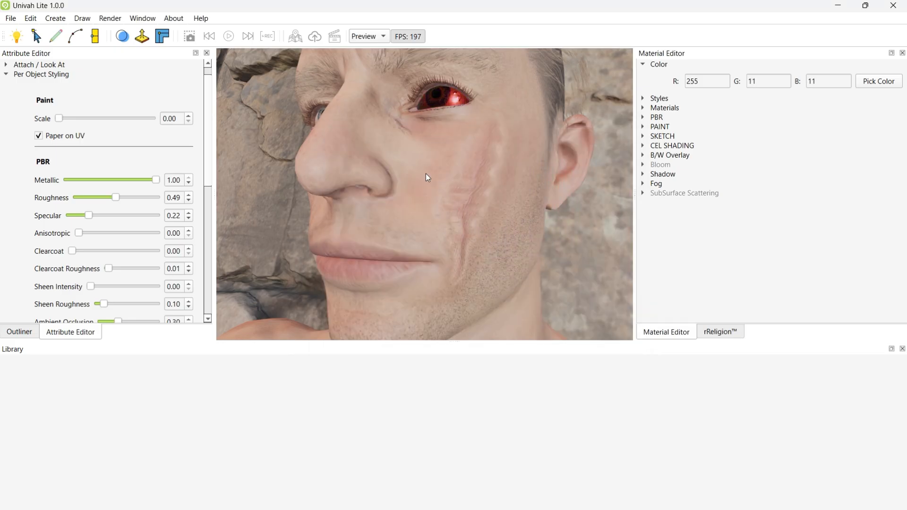
Step: Try a metallic value of 0.35 on the red Left Eye mesh, and raise it to 0.69
left_click_drag(428, 177, 453, 177)
scroll(455, 179, "down", 3)
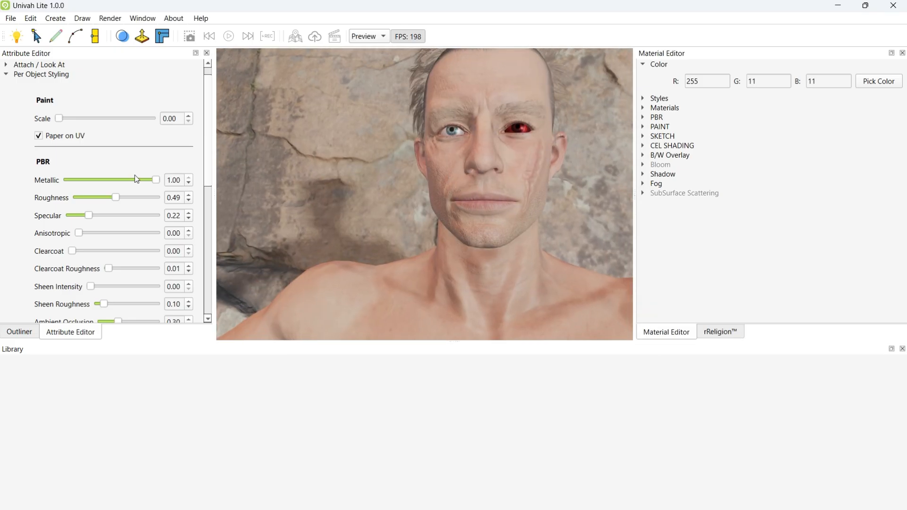
left_click_drag(153, 179, 96, 181)
left_click_drag(489, 206, 480, 189)
scroll(480, 190, "up", 2)
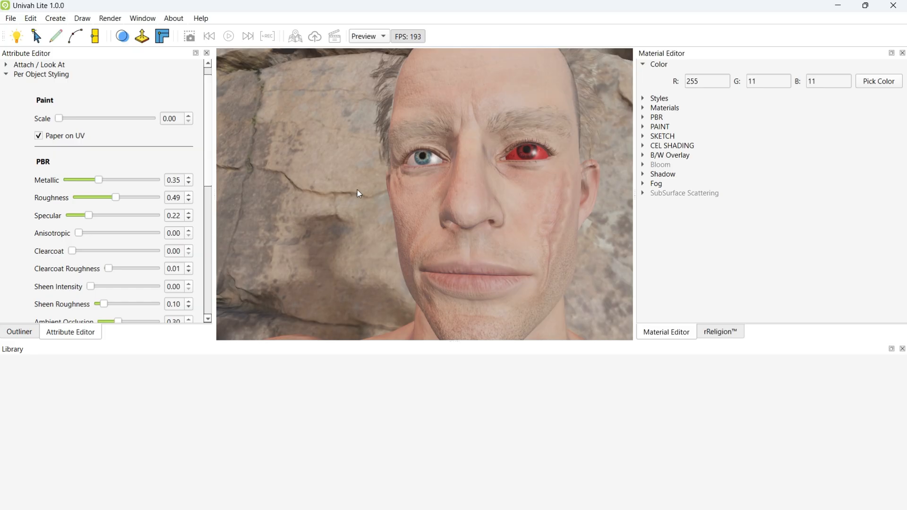
mouse_move(102, 181)
left_mouse_down()
mouse_move(82, 180)
mouse_move(143, 180)
mouse_move(95, 180)
left_mouse_up()
left_click_drag(93, 184, 128, 194)
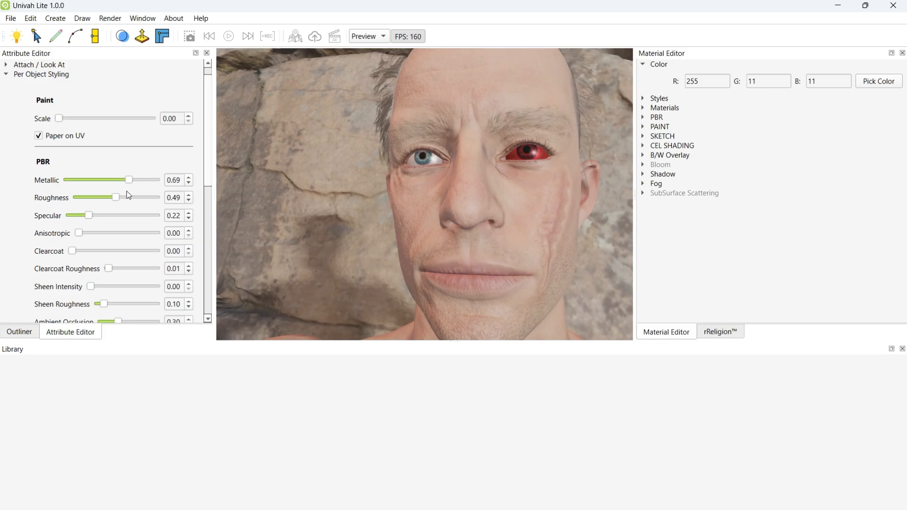
Step: Restore the Left Eye mesh's color to white (255, 255, 255) and set its metallic value to 0.21
left_click(859, 82)
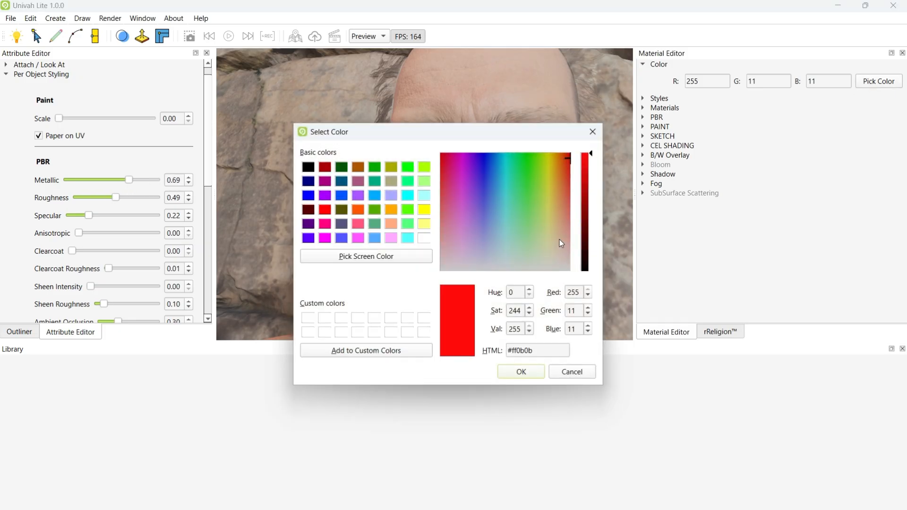
left_click_drag(559, 240, 568, 269)
left_click(521, 371)
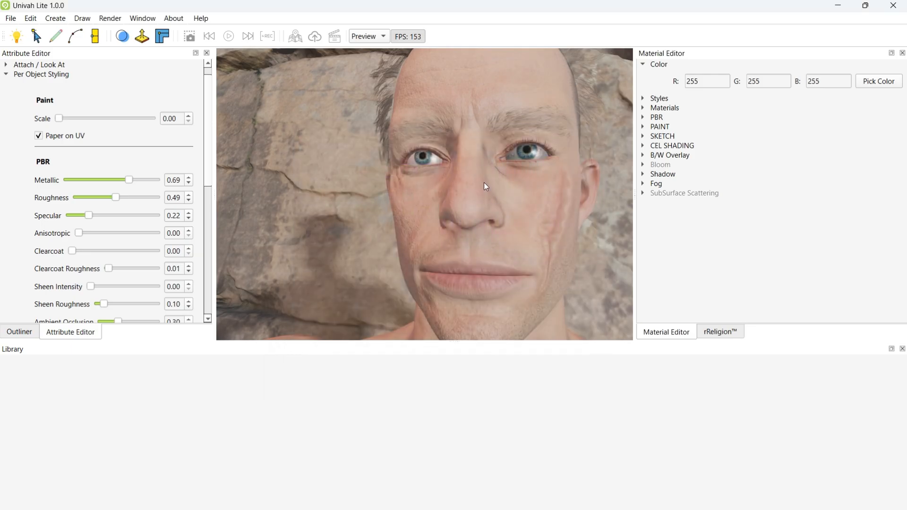
mouse_move(134, 181)
left_mouse_down()
mouse_move(78, 181)
mouse_move(89, 185)
left_mouse_up()
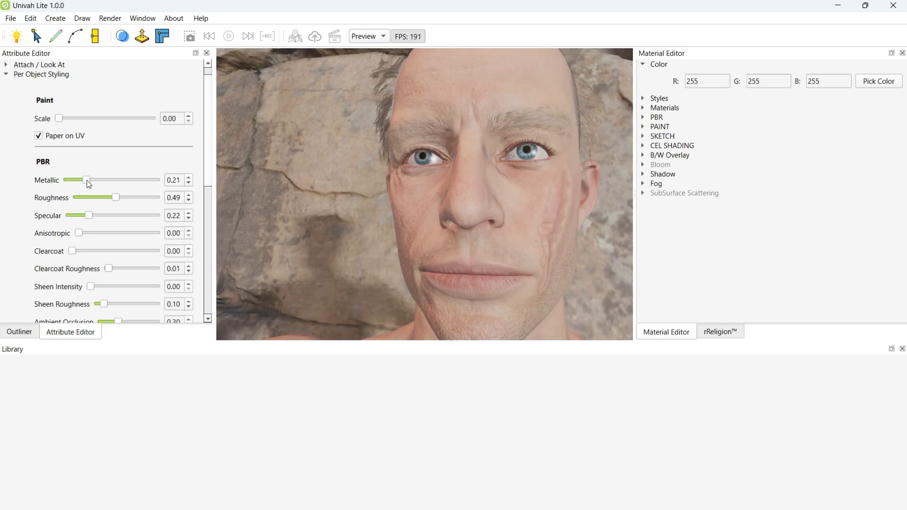
scroll(469, 190, "down", 10)
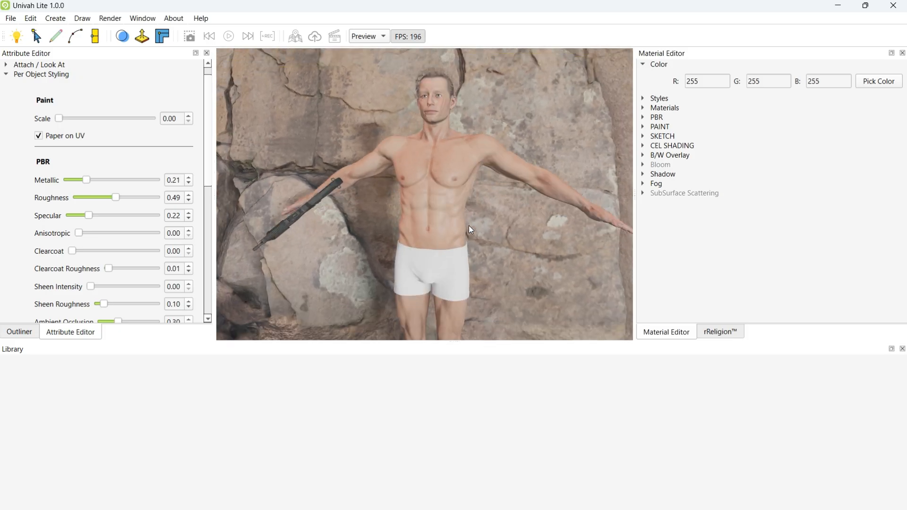
Step: Set the Arms mesh's PBR roughness to 0.74, checking the skin highlights on both arms
scroll(471, 230, "up", 5)
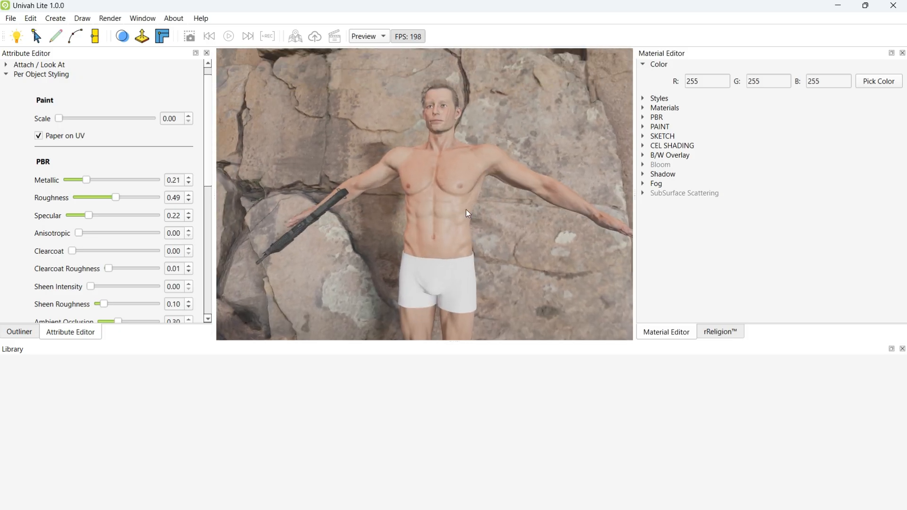
middle_click_drag(451, 200, 426, 245)
scroll(411, 236, "up", 10)
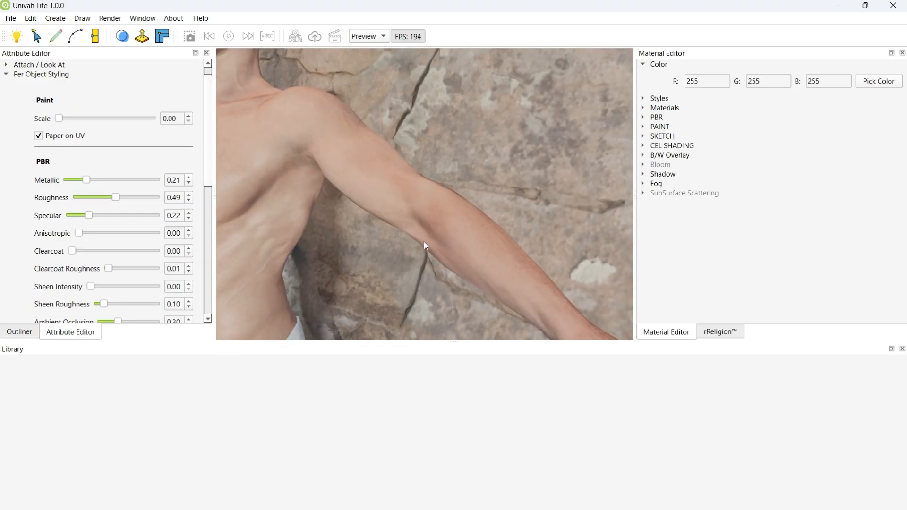
left_click(29, 333)
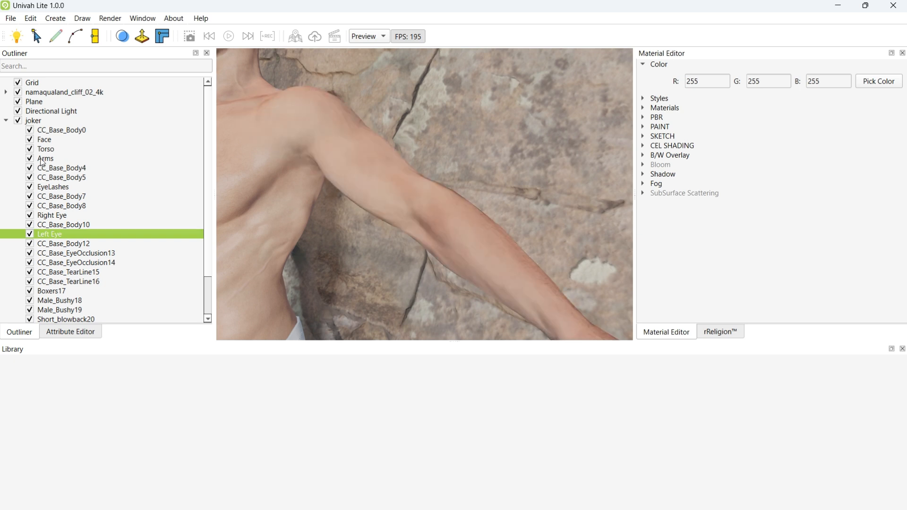
left_click(44, 159)
left_click(71, 332)
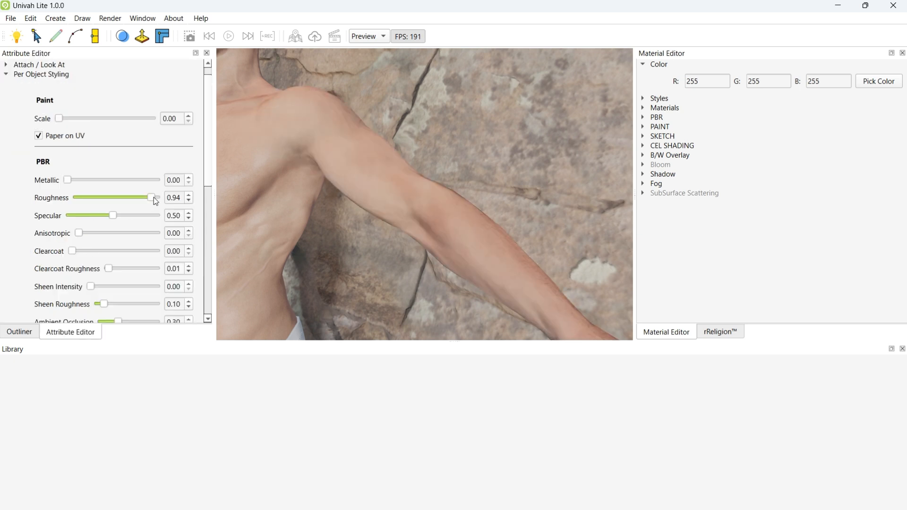
left_click_drag(155, 194, 134, 193)
middle_click_drag(405, 198, 478, 206)
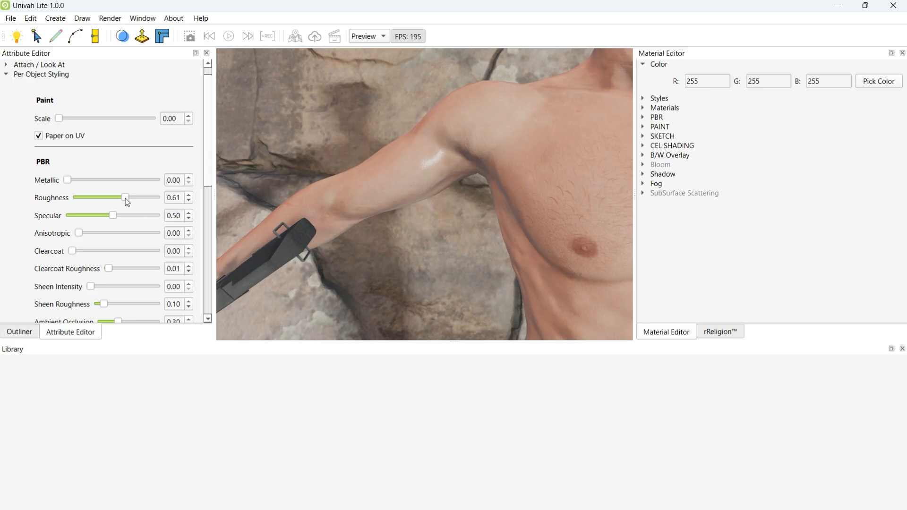
left_click_drag(126, 198, 139, 202)
left_click_drag(136, 197, 135, 196)
middle_click_drag(283, 195, 371, 146)
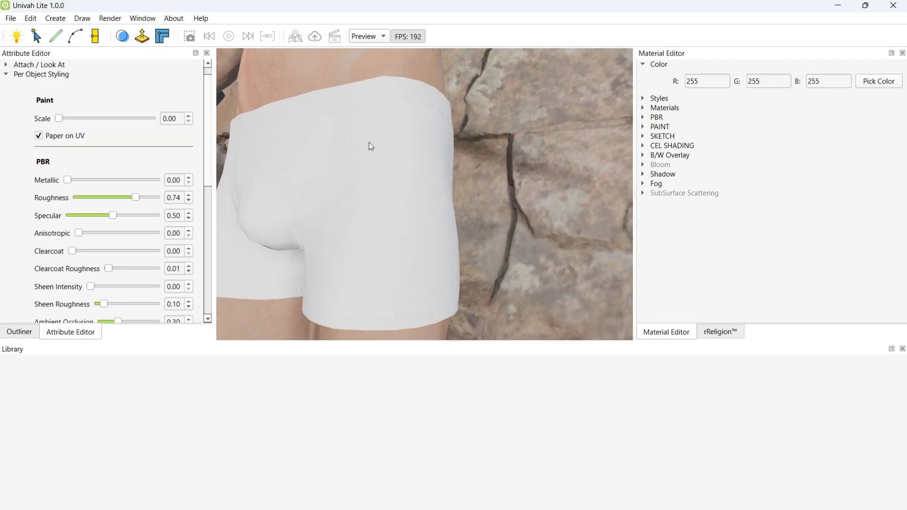
Step: Hide and show the Boxers17 mesh to identify which part of the character it covers
left_click(18, 332)
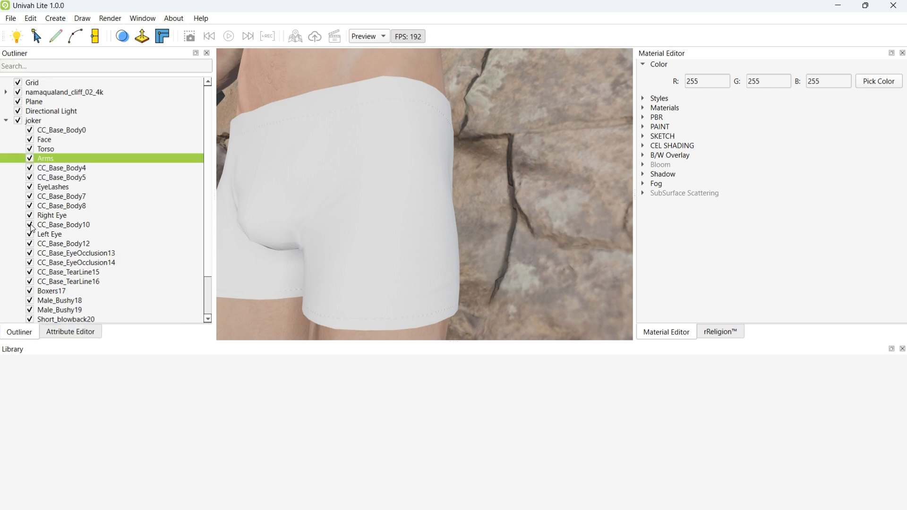
left_click(28, 244)
left_click(30, 291)
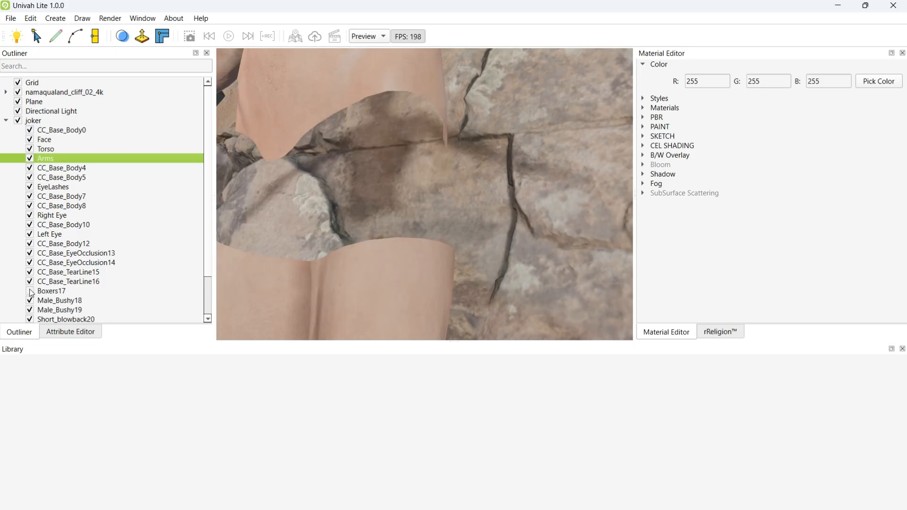
scroll(388, 218, "down", 3)
scroll(388, 218, "up", 2)
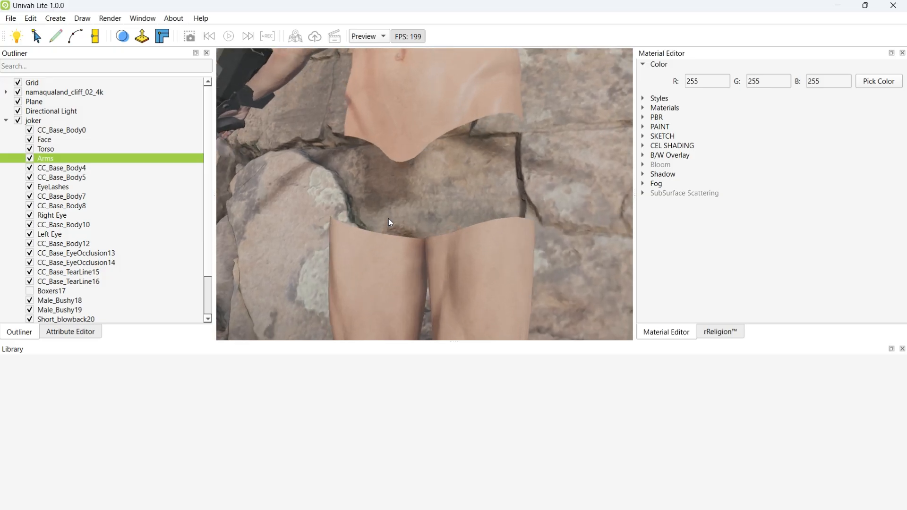
left_click(30, 291)
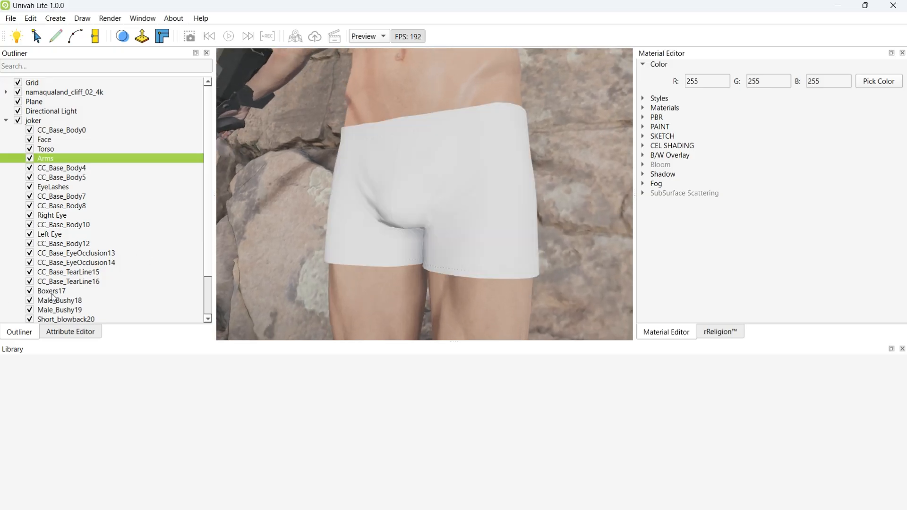
Step: Set the Boxers17 mesh's PBR roughness to 0.63 in its per-object styling, checking the fabric's shine
left_click(52, 292)
left_click(71, 332)
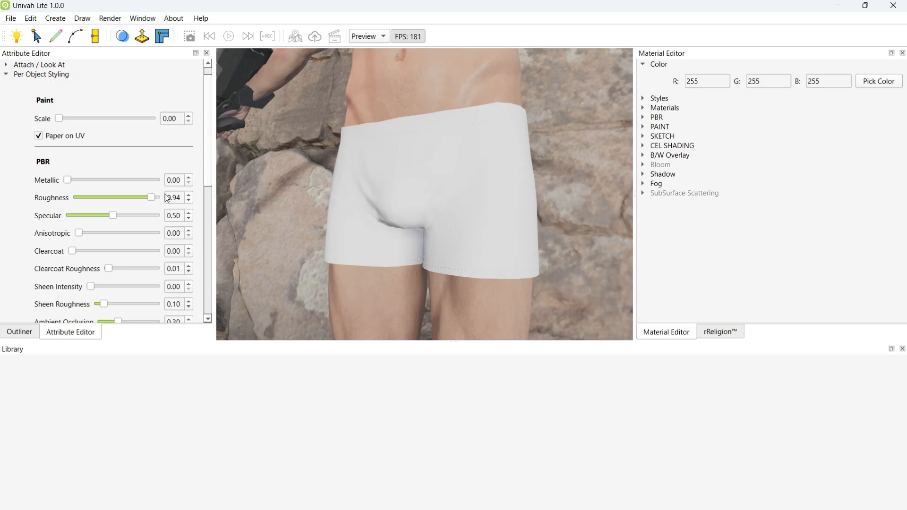
left_click_drag(151, 197, 120, 199)
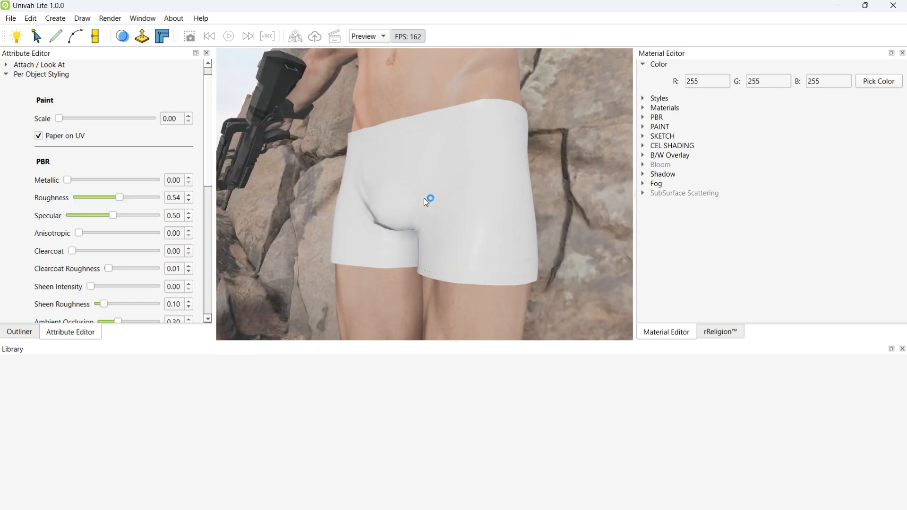
scroll(420, 197, "up", 3)
scroll(434, 197, "down", 4)
scroll(444, 193, "up", 1)
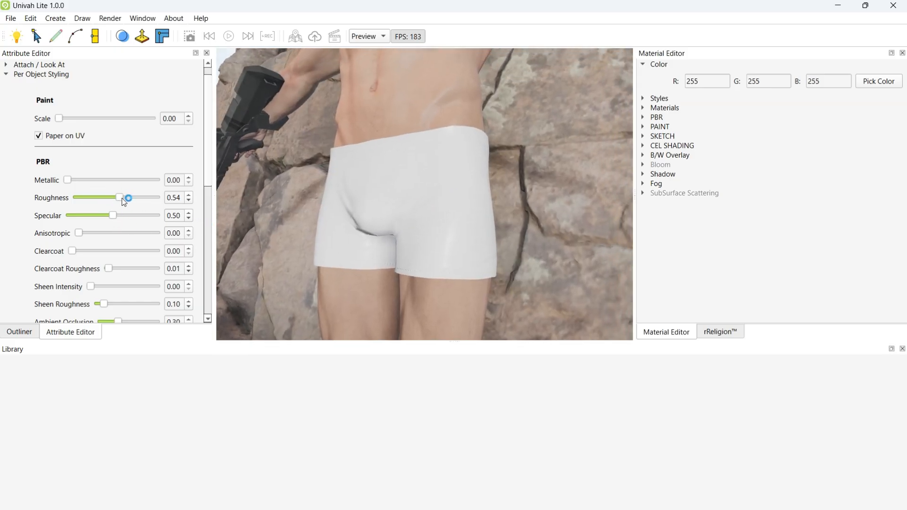
left_click_drag(124, 202, 128, 199)
left_click_drag(208, 174, 207, 217)
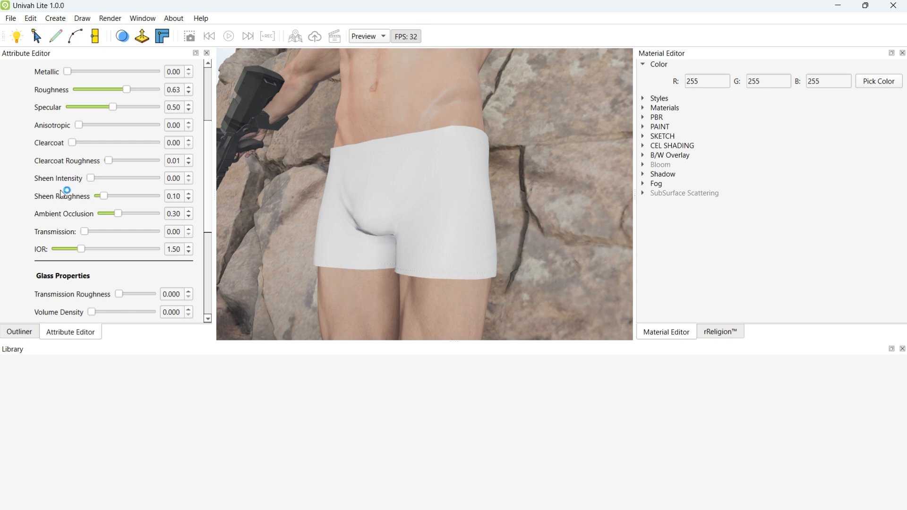
Step: Set the Boxers17 mesh's sheen intensity to 0.95, checking the fabric's highlights up close
left_click_drag(92, 179, 133, 174)
scroll(336, 202, "up", 4)
middle_click_drag(345, 210, 392, 240)
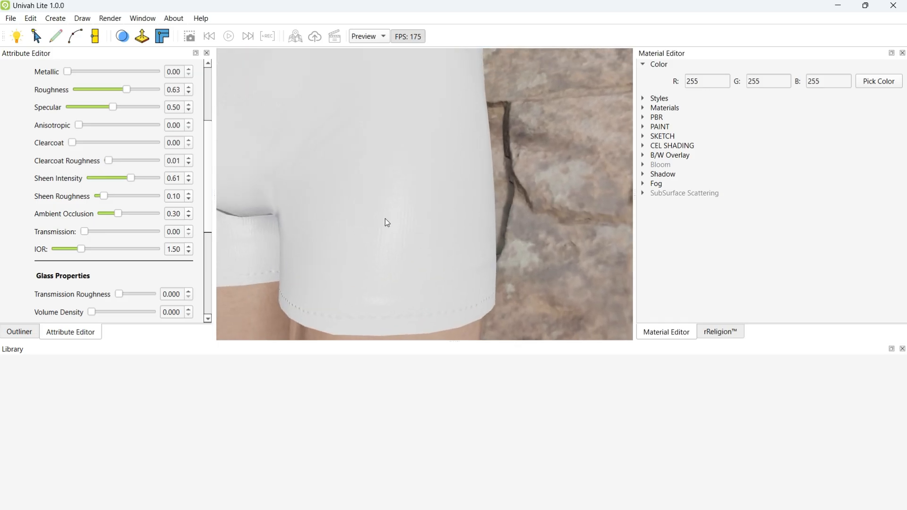
left_click_drag(413, 229, 356, 187)
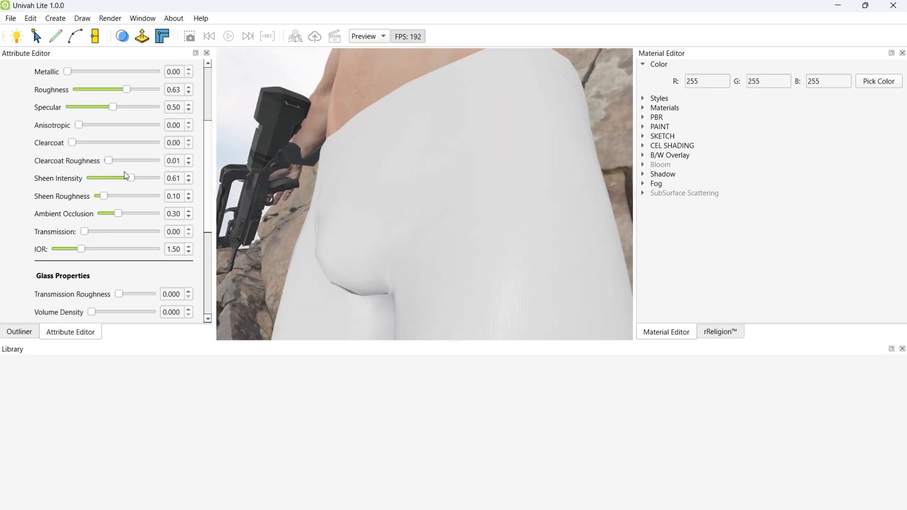
left_click_drag(132, 181, 152, 180)
left_click_drag(375, 200, 377, 240)
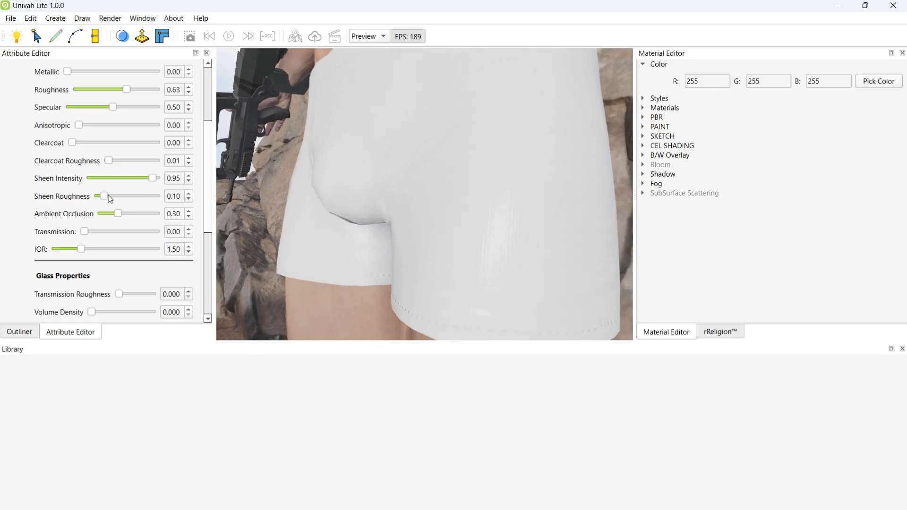
Step: Set the boxers' sheen roughness to 0.77 and inspect the fabric from the front and both sides
left_click_drag(105, 197, 142, 195)
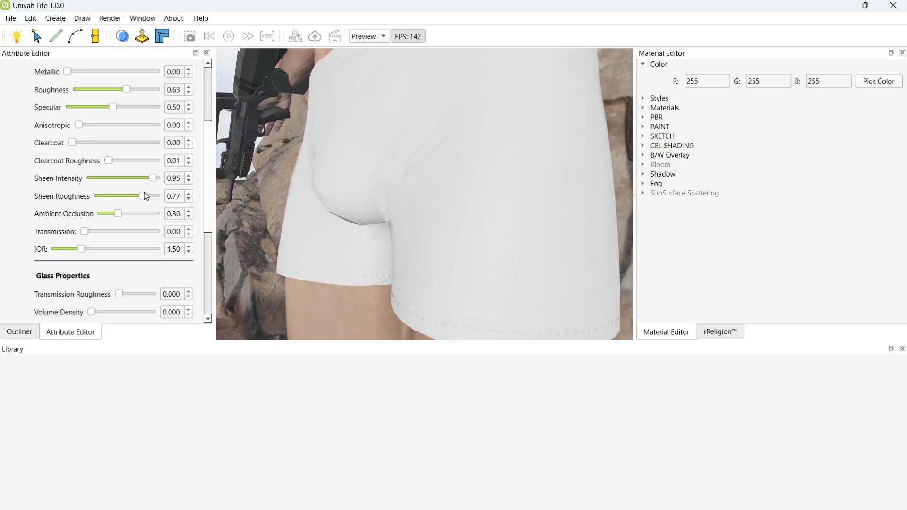
left_click_drag(293, 191, 518, 189)
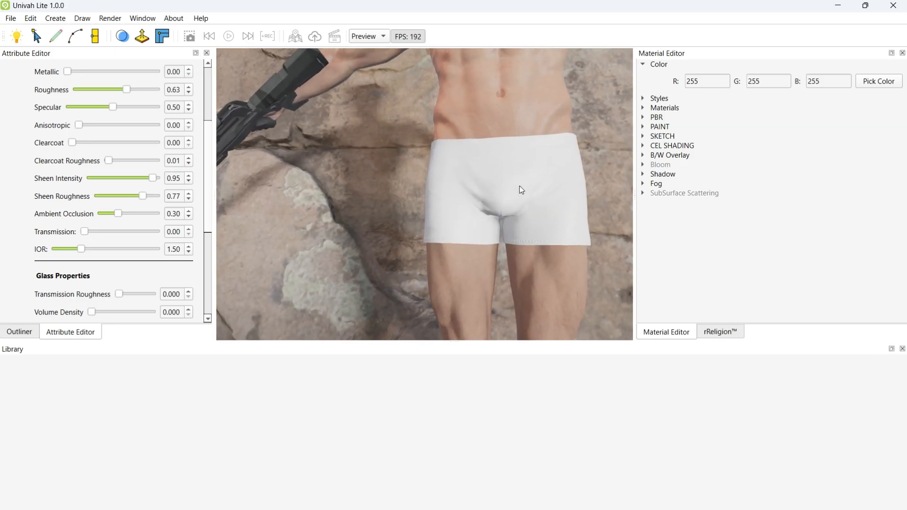
scroll(536, 189, "up", 3)
left_click_drag(415, 200, 554, 200)
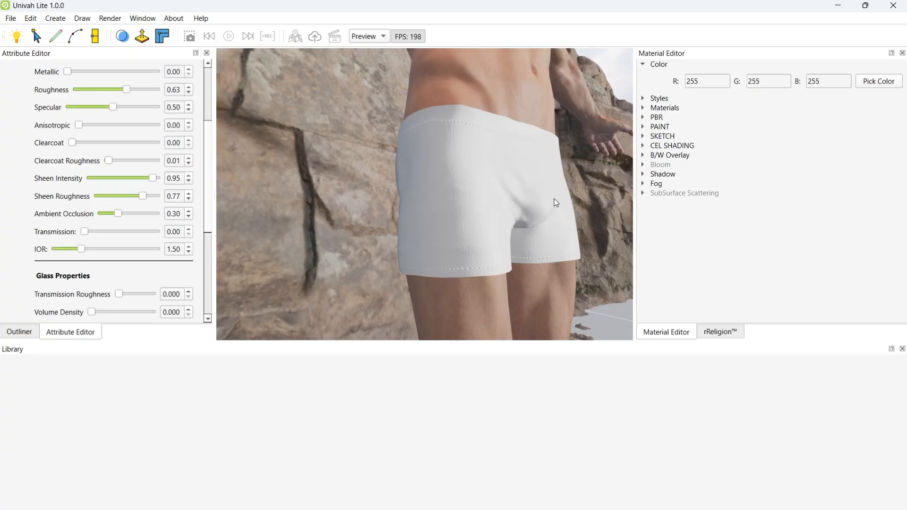
scroll(554, 200, "up", 5)
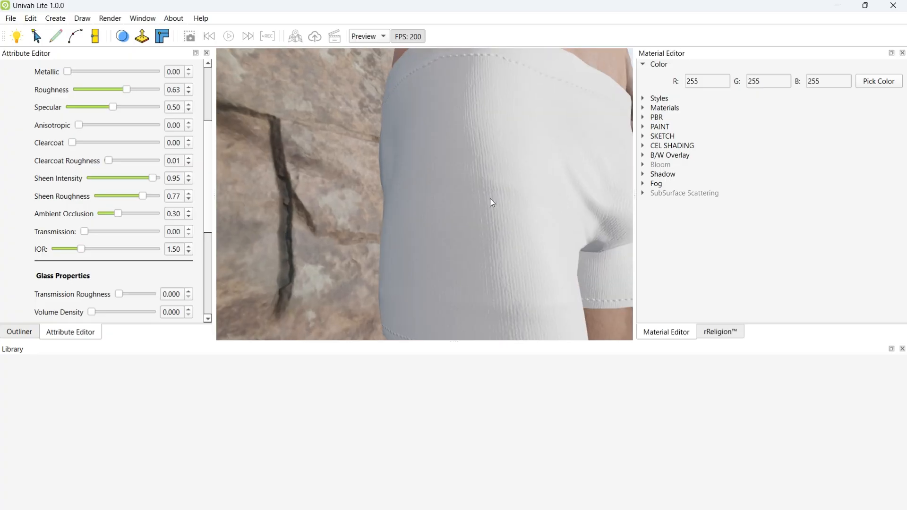
scroll(490, 200, "down", 5)
left_click_drag(542, 188, 330, 200)
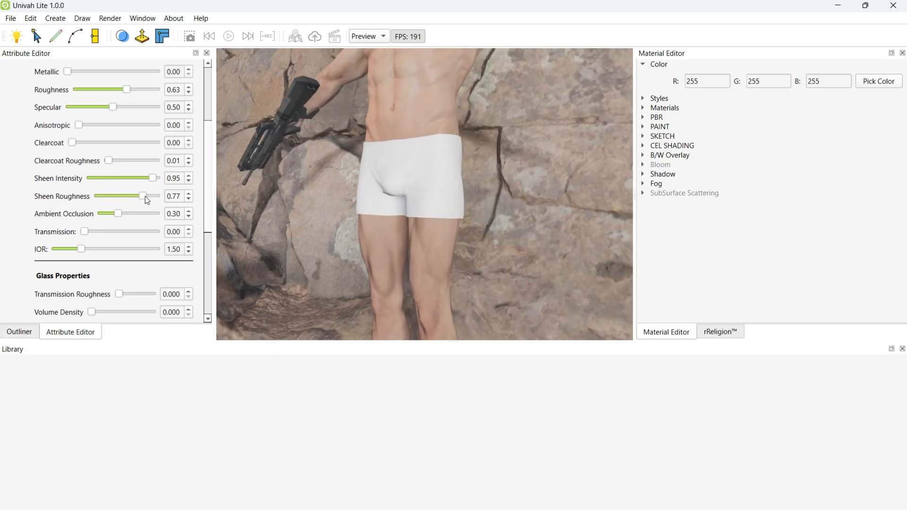
Step: Set the boxers' sheen roughness to 0.69, comparing the fabric's shine near and far
mouse_move(144, 197)
left_mouse_down()
mouse_move(119, 199)
mouse_move(133, 199)
left_mouse_up()
scroll(418, 195, "down", 5)
scroll(438, 192, "up", 8)
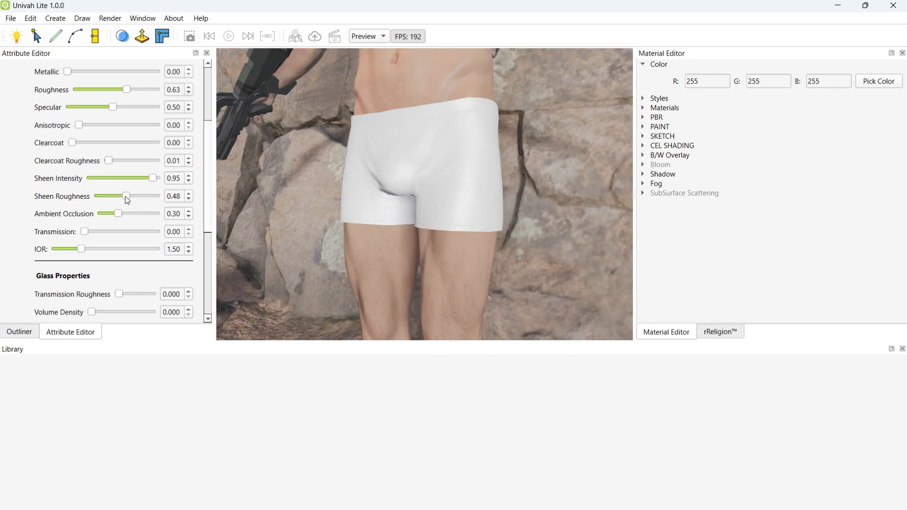
left_click_drag(128, 200, 140, 199)
scroll(397, 198, "down", 4)
scroll(403, 212, "up", 4)
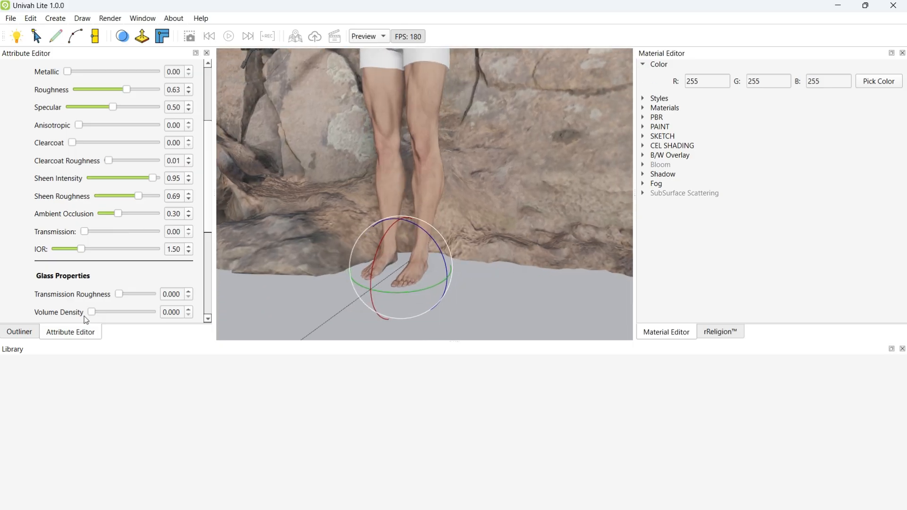
Step: Examine the character's overall look across the face, torso, boxers and legs
left_click(32, 336)
scroll(425, 185, "down", 3)
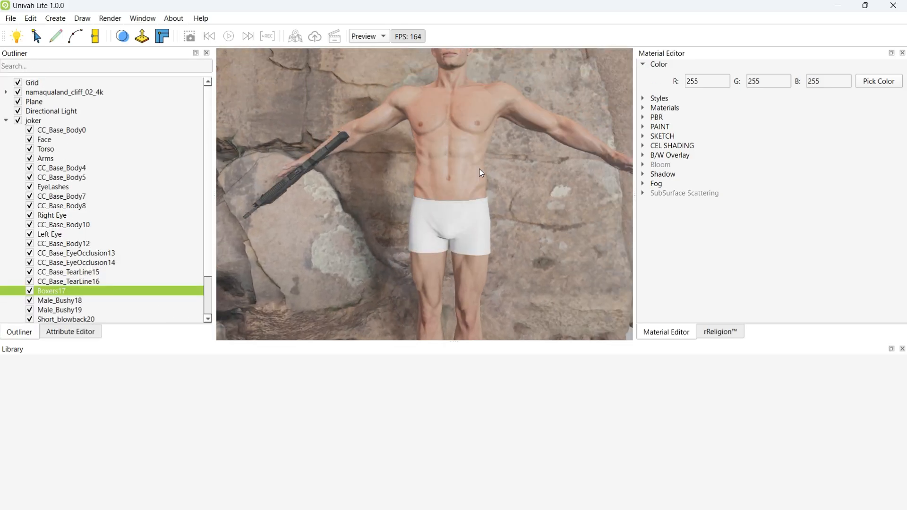
scroll(479, 169, "up", 3)
scroll(418, 177, "up", 3)
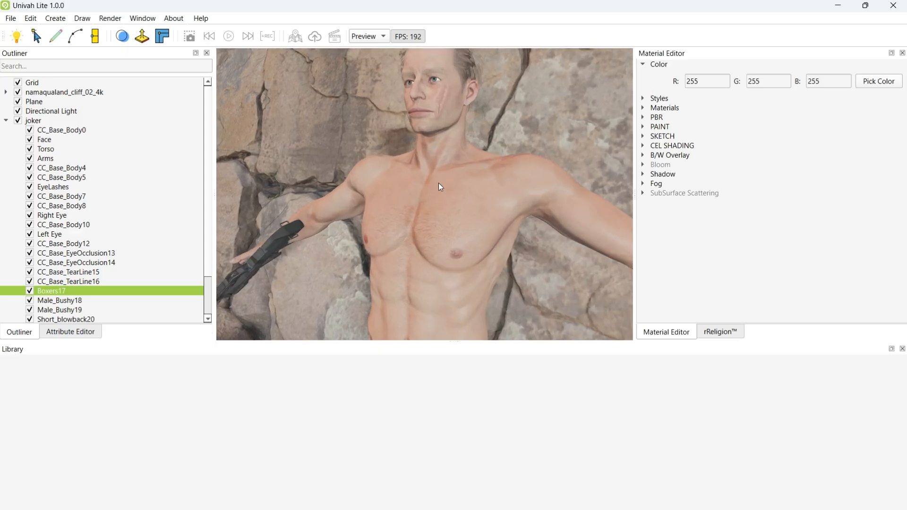
scroll(438, 183, "down", 4)
scroll(437, 203, "up", 4)
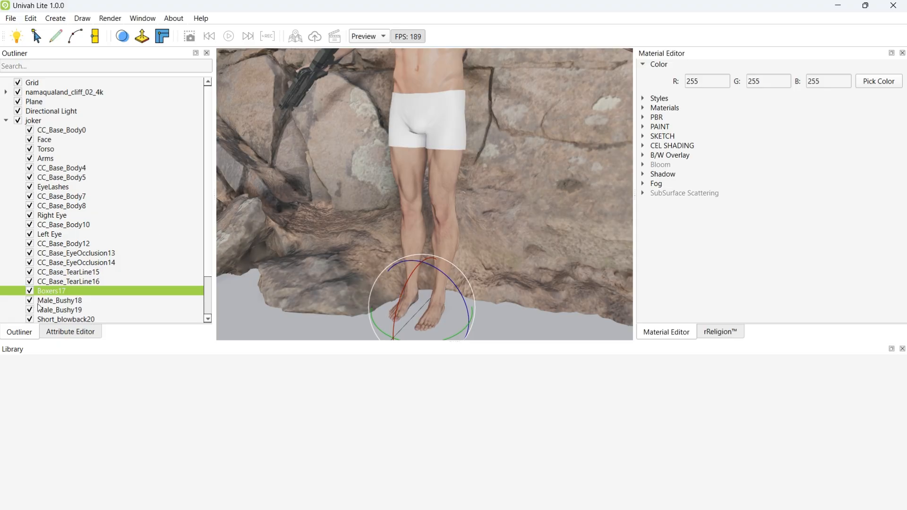
Step: Hide and show the AR_Famas_Barrel_000_L0_022 mesh to identify which part of the rifle it covers
scroll(111, 258, "down", 2)
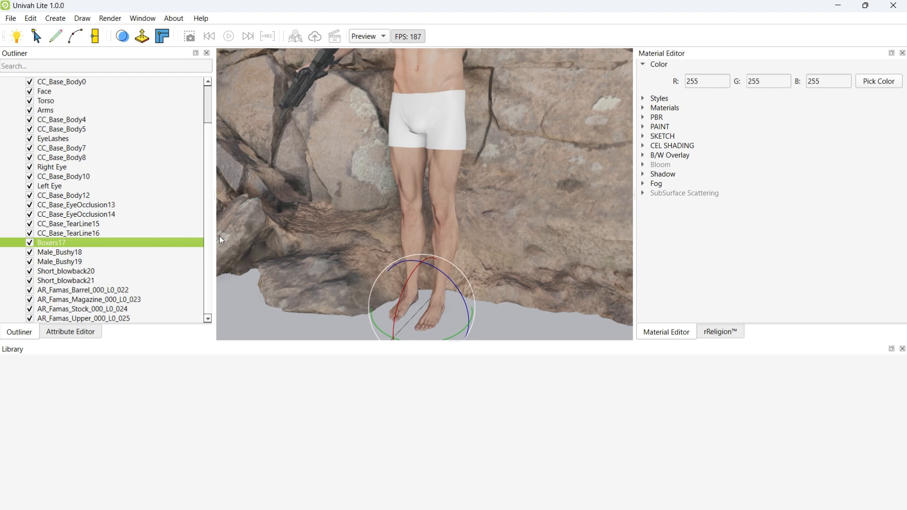
middle_click_drag(219, 236, 335, 202)
scroll(381, 221, "up", 3)
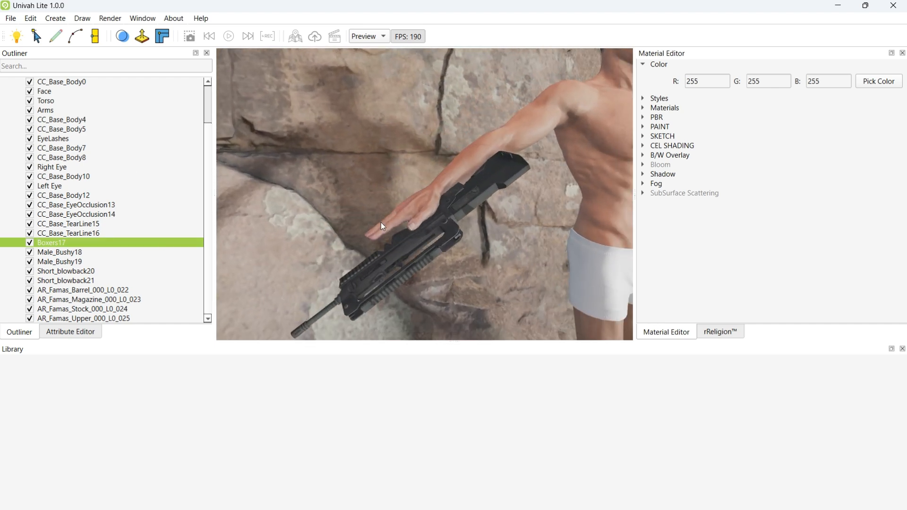
scroll(393, 234, "up", 3)
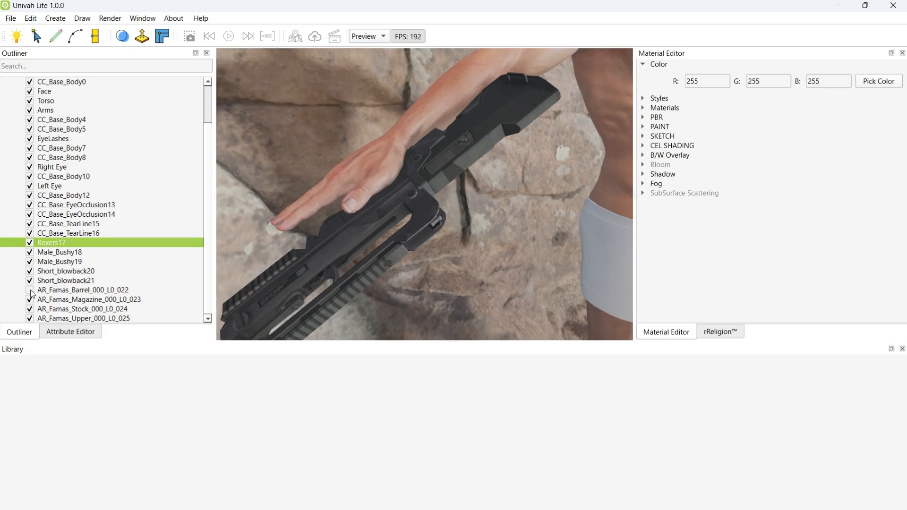
scroll(267, 251, "down", 3)
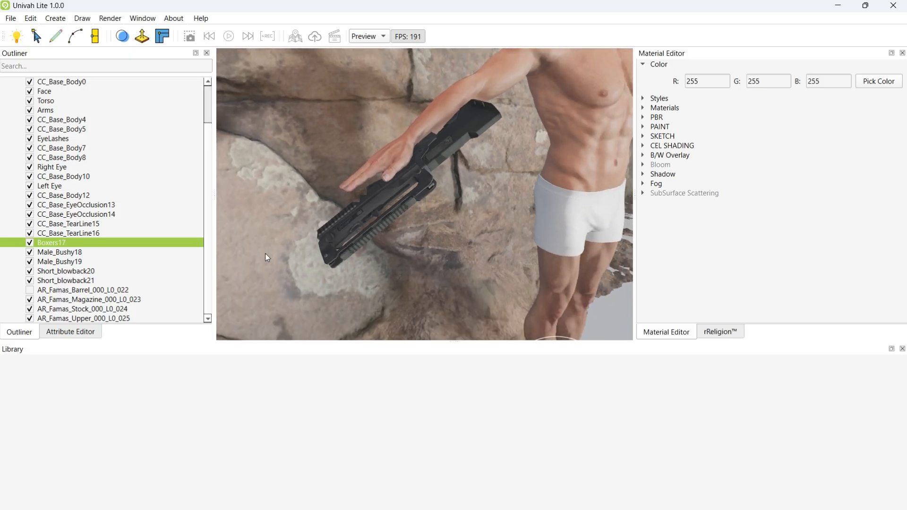
left_click(30, 290)
Step: Set the AR_Famas_Barrel_000_L0_022 mesh's PBR metallic to 1.00 and roughness to 0.65, checking the barrel's shine
left_click(59, 290)
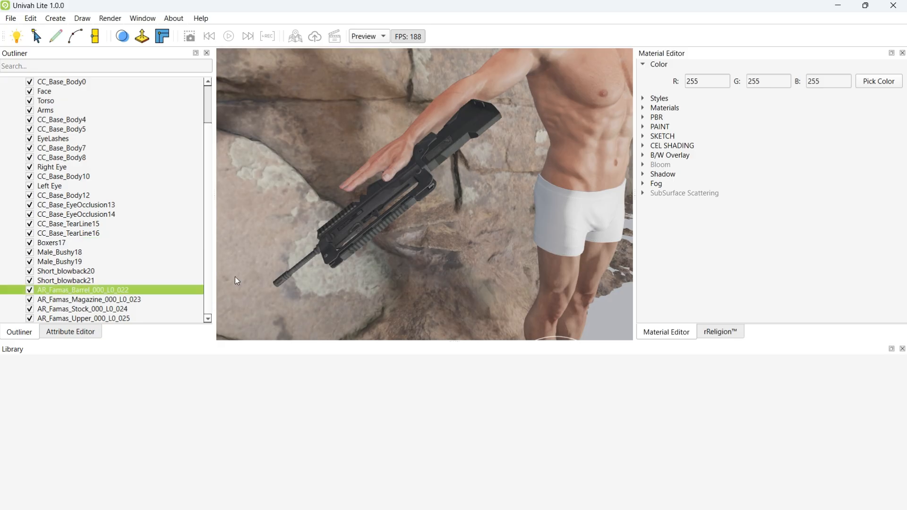
middle_click_drag(234, 276, 357, 248)
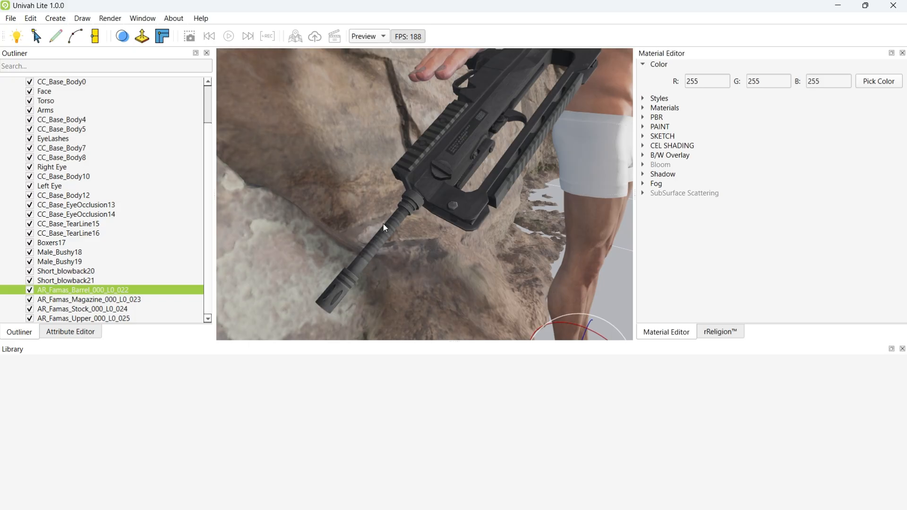
left_click(92, 332)
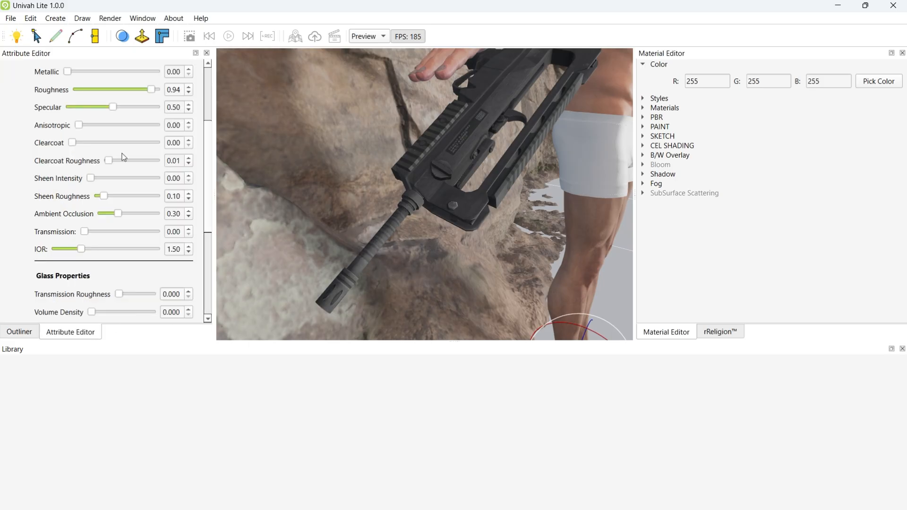
left_click_drag(210, 218, 210, 112)
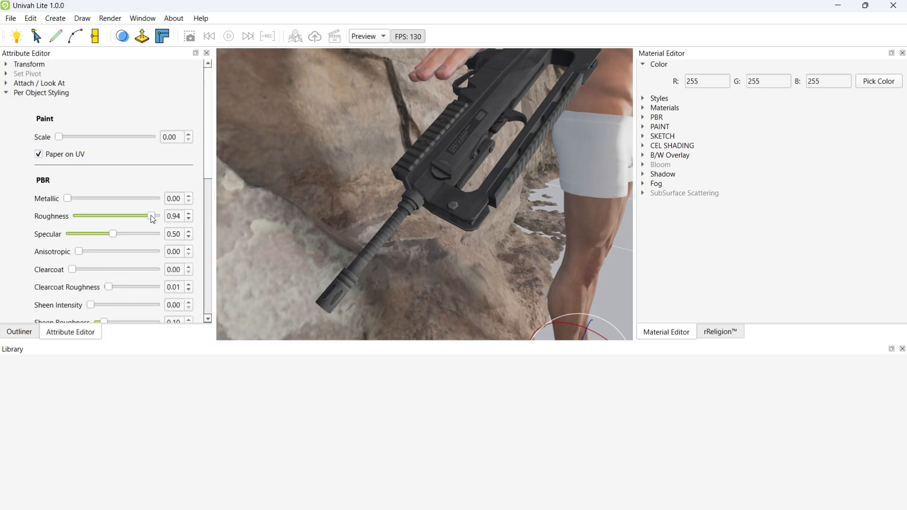
mouse_move(151, 216)
left_mouse_down()
mouse_move(119, 216)
mouse_move(128, 215)
left_mouse_up()
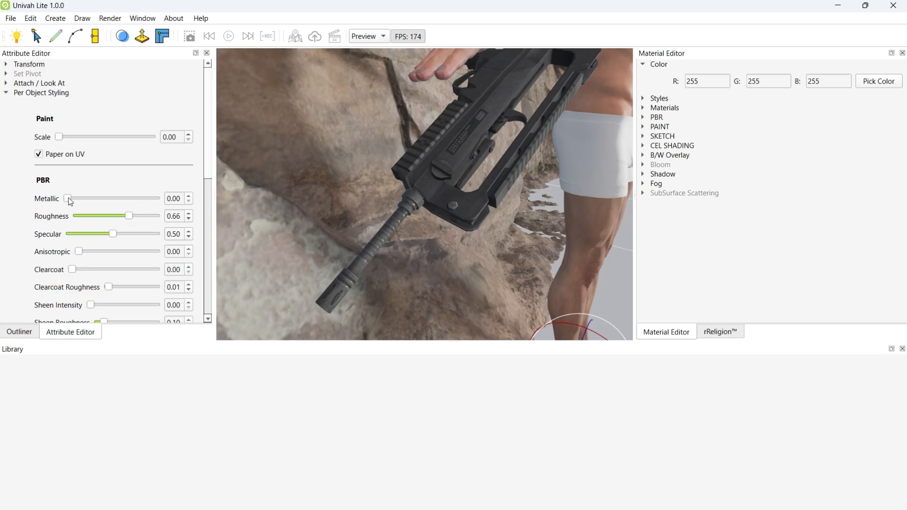
left_click_drag(69, 198, 192, 199)
scroll(376, 222, "down", 3)
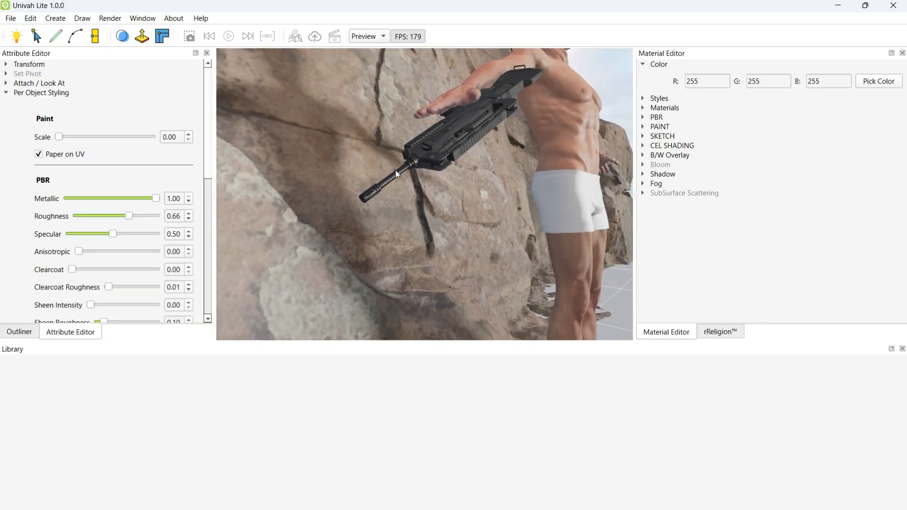
scroll(376, 166, "up", 5)
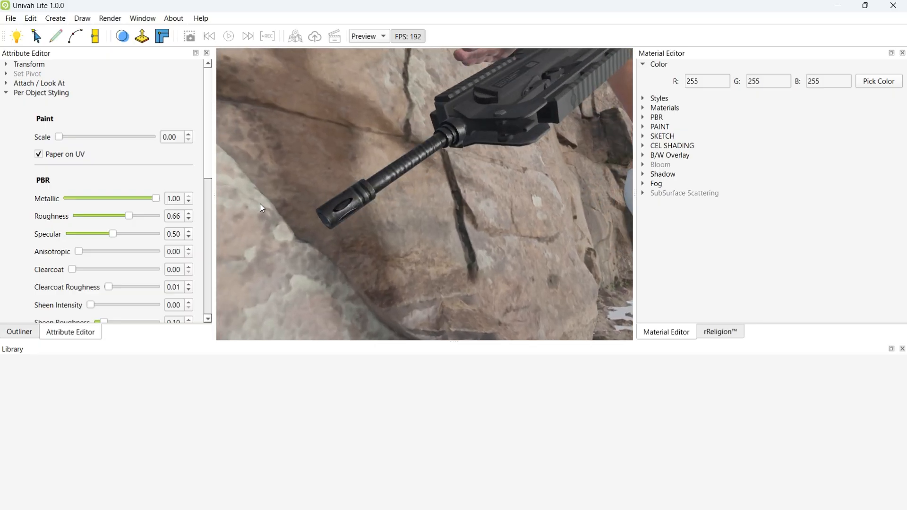
mouse_move(129, 216)
left_mouse_down()
mouse_move(167, 219)
mouse_move(117, 218)
left_mouse_up()
mouse_move(118, 219)
left_mouse_down()
mouse_move(95, 218)
mouse_move(150, 218)
mouse_move(131, 217)
left_mouse_up()
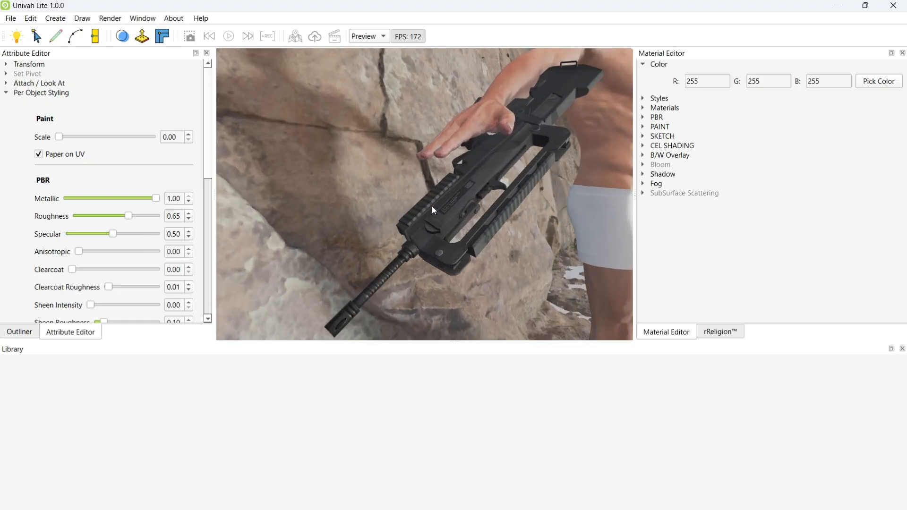
Step: Hide and show the AR_Famas_Upper_000_L0_025 mesh to identify which part of the rifle it covers
left_click(36, 332)
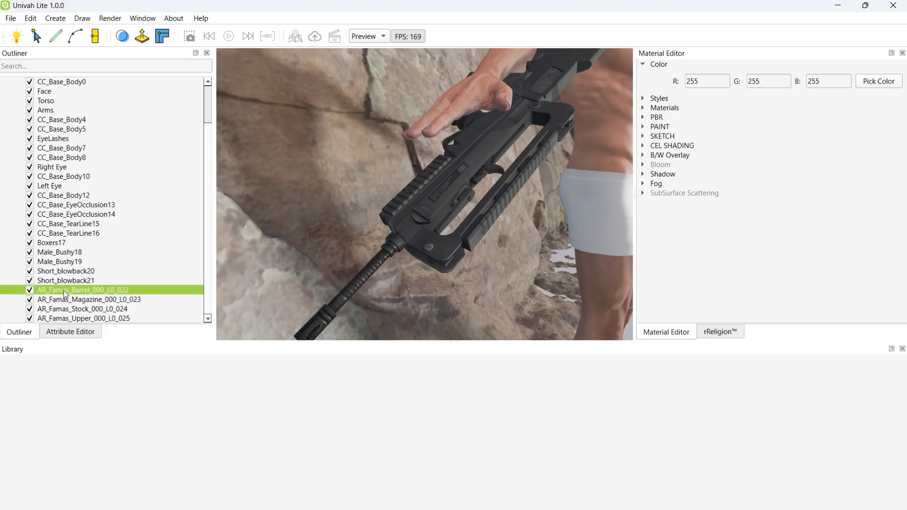
left_click(30, 319)
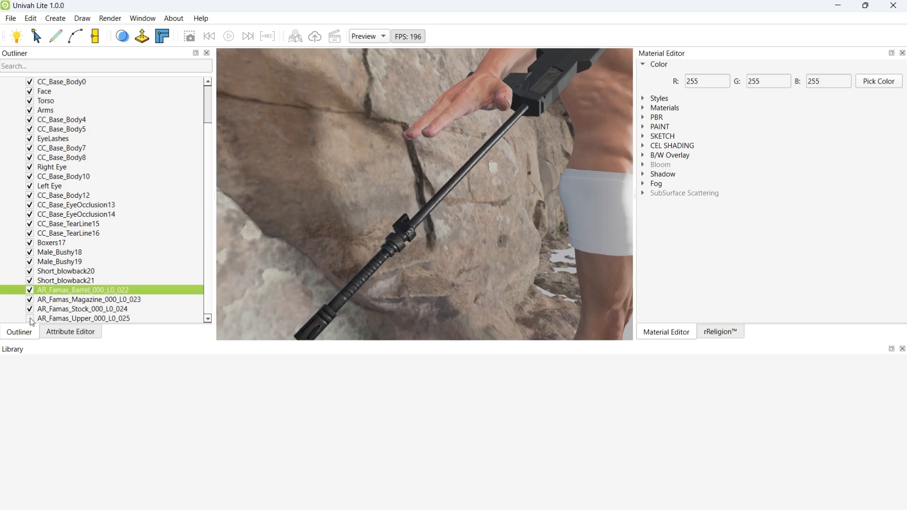
left_click(30, 319)
left_click(30, 319)
left_click(30, 319)
Step: Set the AR_Famas_Upper_000_L0_025 mesh's PBR metallic to 1.00 and roughness to 0.59
left_click(54, 319)
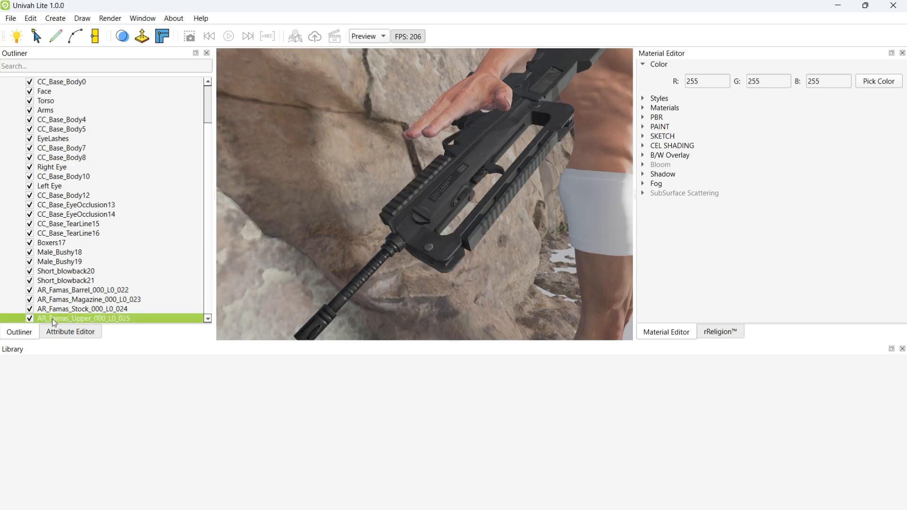
left_click(81, 333)
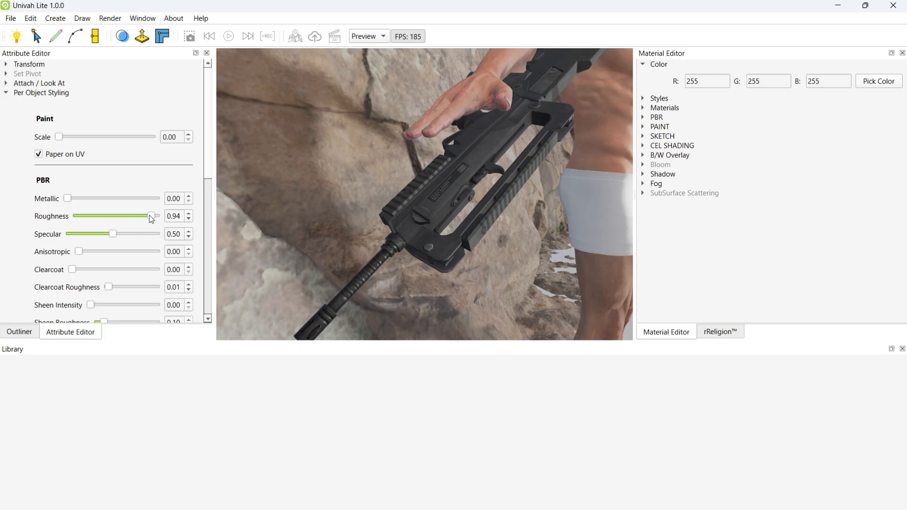
left_click_drag(151, 219, 123, 216)
left_click_drag(71, 199, 172, 202)
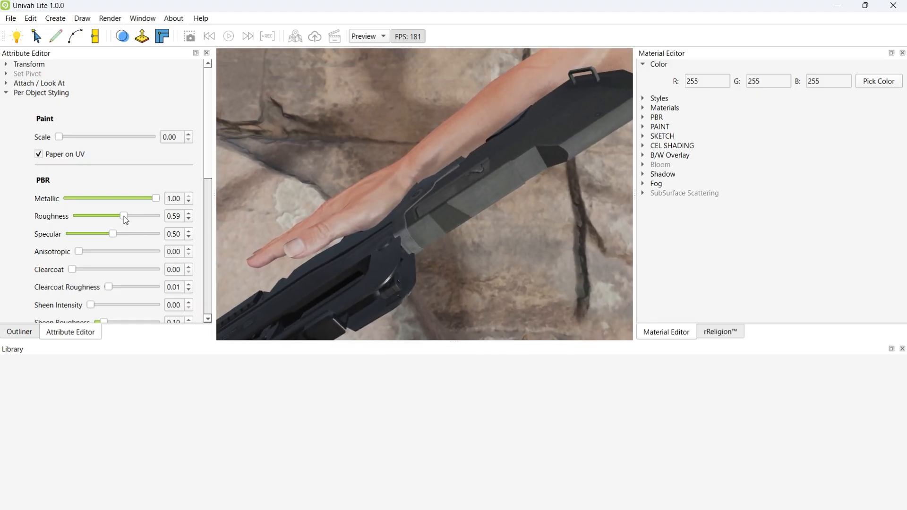
Step: Adjust the selected rifle mesh's PBR roughness to 0.61, checking its reflections from several angles
mouse_move(126, 220)
left_mouse_down()
mouse_move(157, 219)
mouse_move(140, 221)
left_mouse_up()
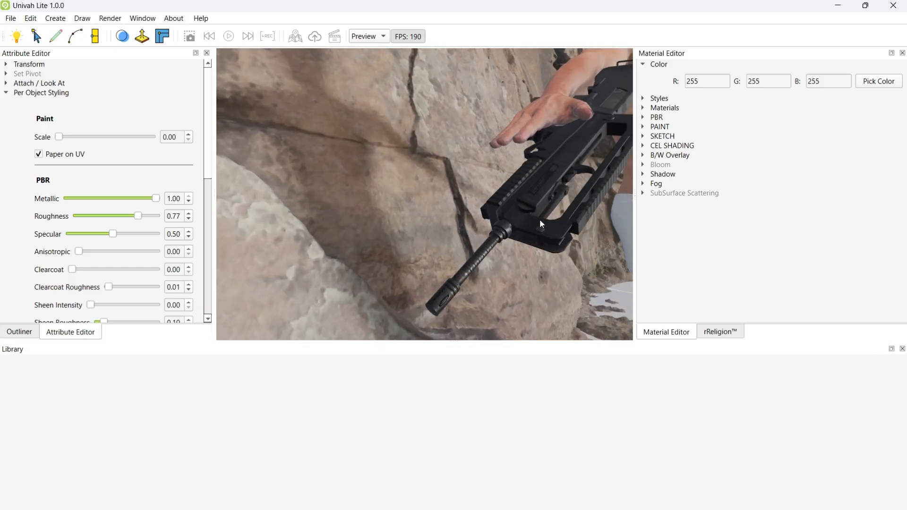
mouse_move(146, 220)
left_mouse_down()
mouse_move(110, 220)
mouse_move(159, 213)
mouse_move(130, 216)
left_mouse_up()
middle_click_drag(467, 172, 323, 140)
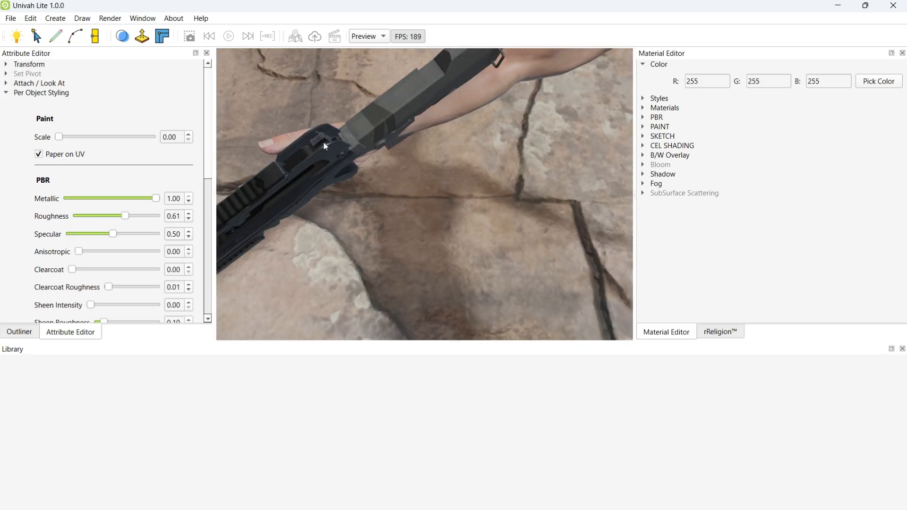
scroll(322, 142, "down", 3)
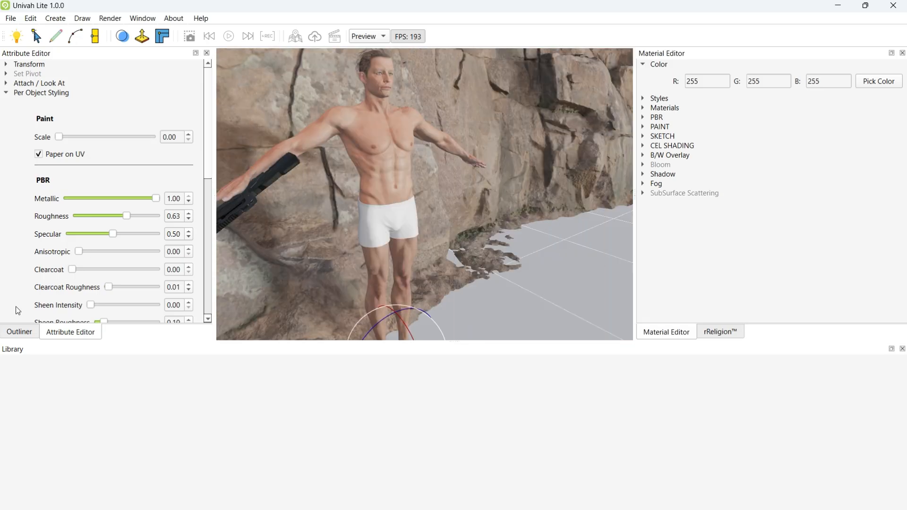
Step: Hide and show the CC_Base_Body4 mesh to see which body part it covers, and rename it "legs"
left_click(19, 331)
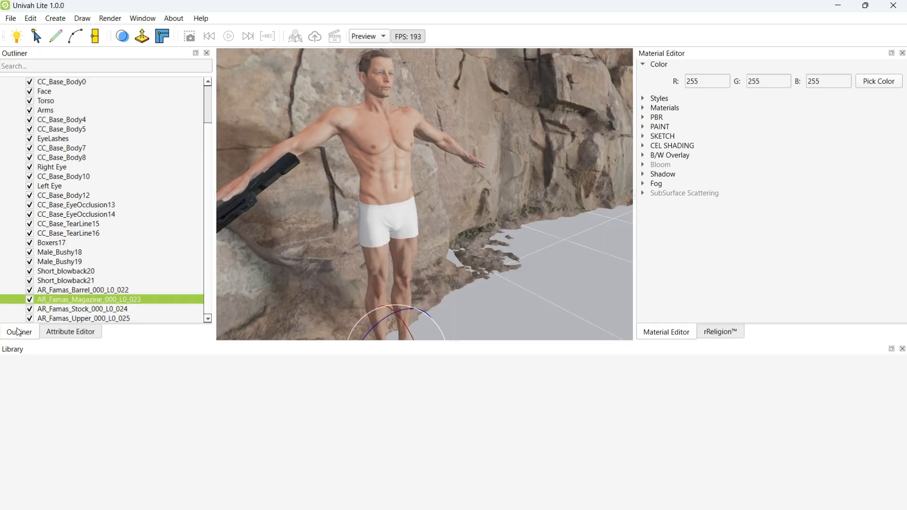
scroll(64, 179, "up", 2)
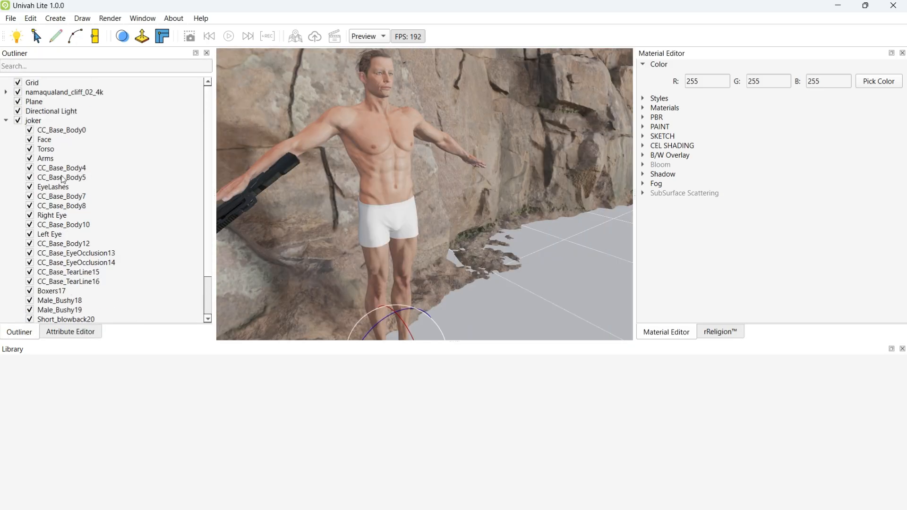
left_click(30, 197)
left_click(30, 169)
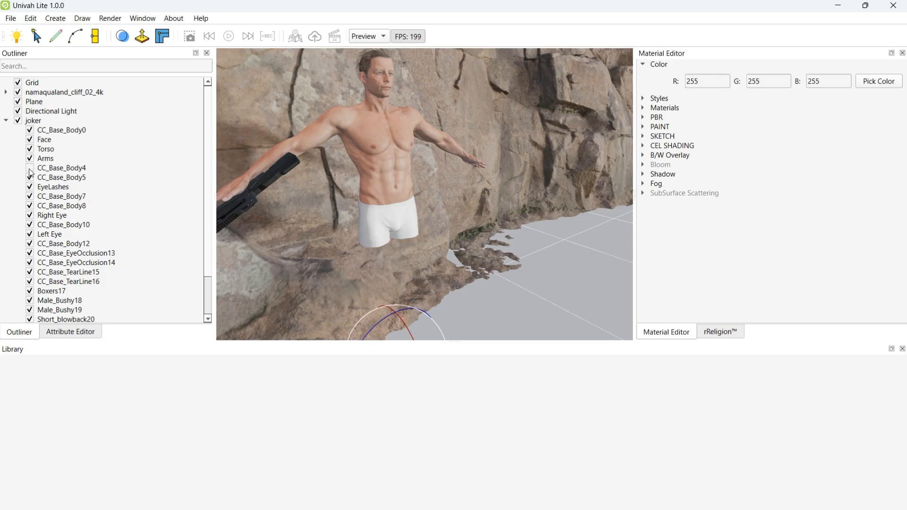
left_click(30, 169)
double_click(58, 167)
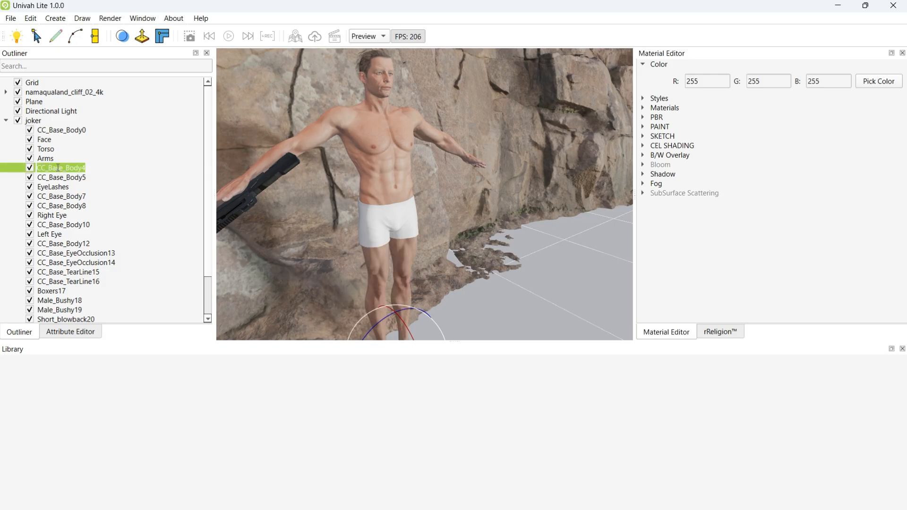
type("legs")
key("Return")
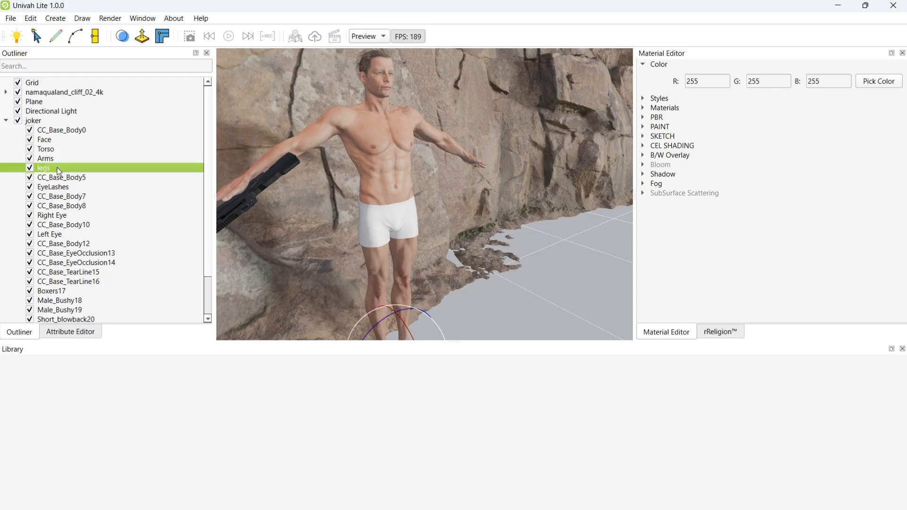
Step: Try a PBR roughness of 0.51 on the legs mesh, checking the shine of the skin close up and from farther away
right_click_drag(482, 223, 328, 115)
key("d")
key("w")
key("d")
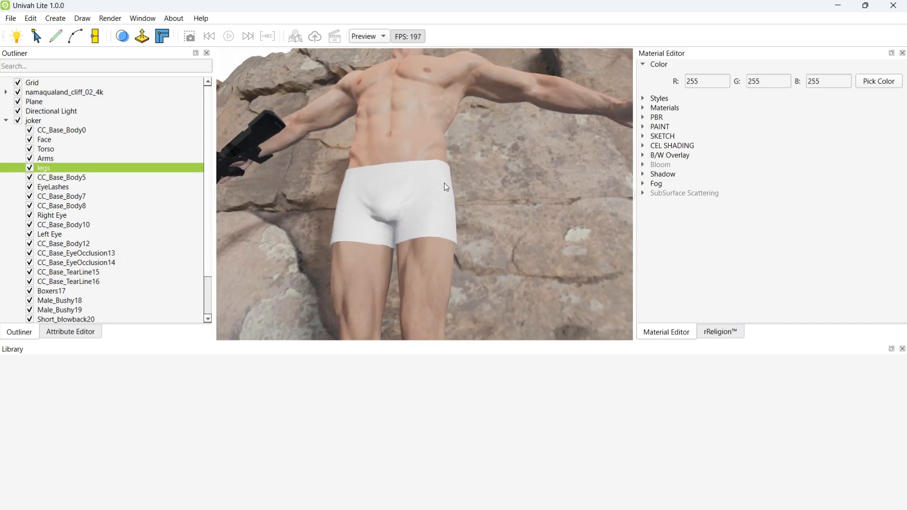
key("d")
right_click_drag(444, 183, 412, 185)
key("w")
key("s")
key("w")
key("s")
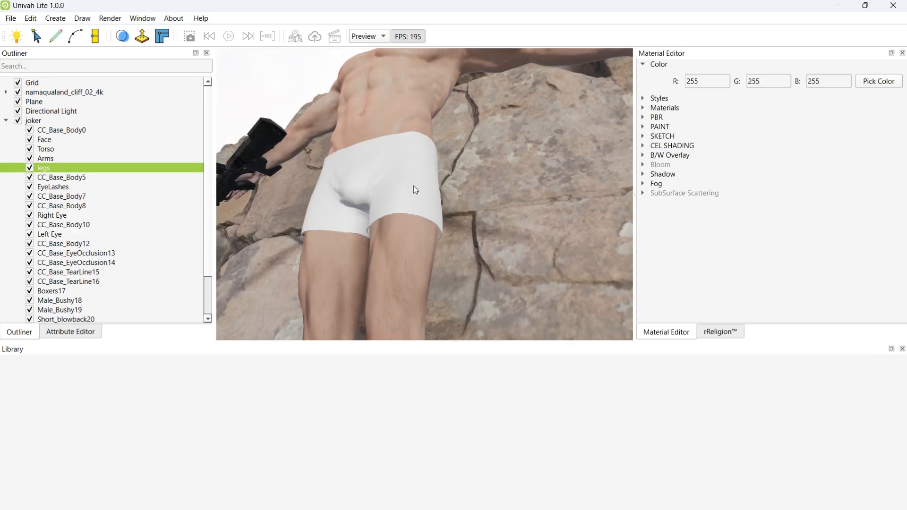
left_click(66, 332)
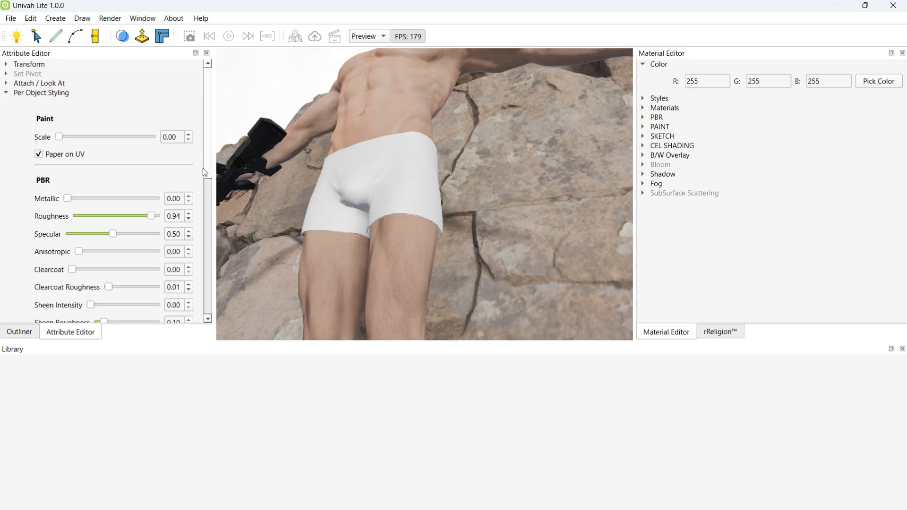
left_click_drag(152, 217, 118, 221)
key("s")
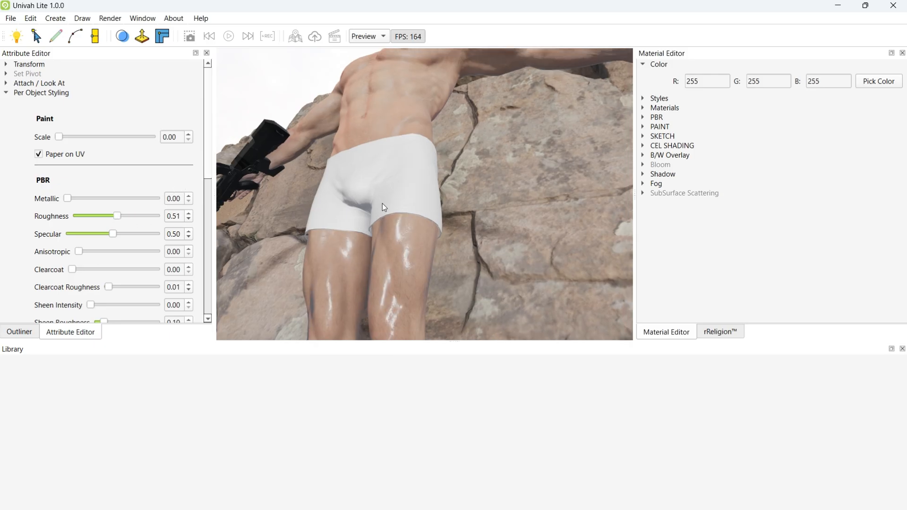
right_click_drag(382, 203, 394, 274)
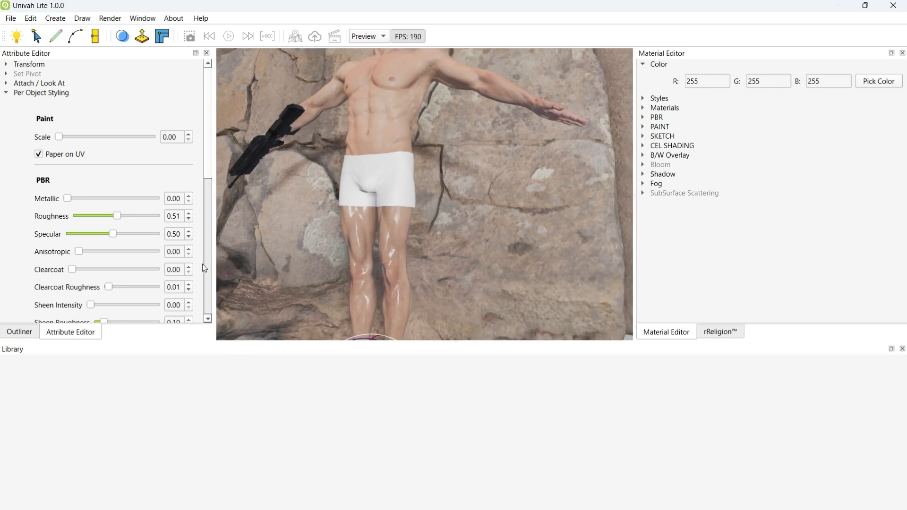
Step: Set the legs mesh's PBR roughness to 0.81, checking the highlights on the thighs and knees
left_click_drag(118, 221, 136, 223)
key("w")
right_click_drag(379, 229, 397, 190)
key("q")
key("w")
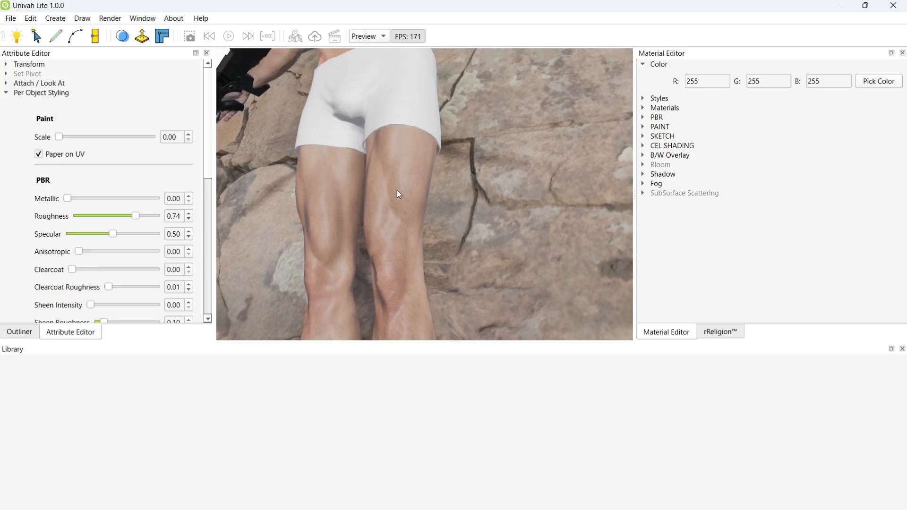
mouse_move(136, 216)
left_mouse_down()
mouse_move(153, 219)
mouse_move(135, 219)
left_mouse_up()
scroll(374, 174, "down", 3)
middle_click_drag(374, 174, 356, 231)
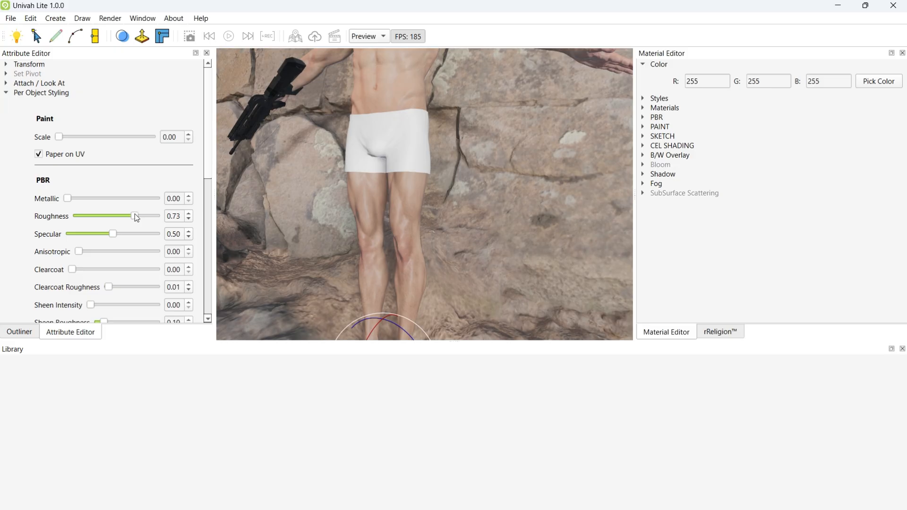
left_click_drag(136, 217, 142, 217)
Step: Set the legs mesh's subsurface scattering intensity to 0.24 and radius to 10.00, checking the calves from the side
left_click_drag(211, 172, 203, 319)
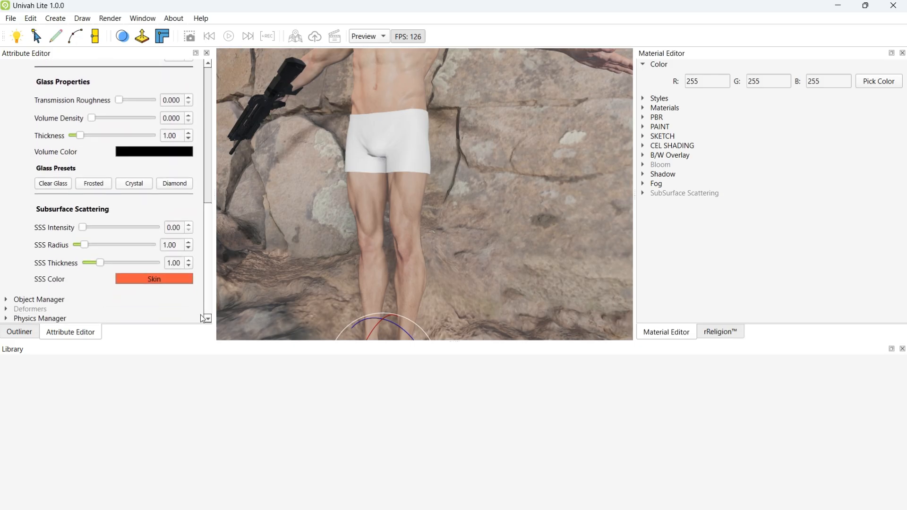
left_click_drag(82, 228, 189, 228)
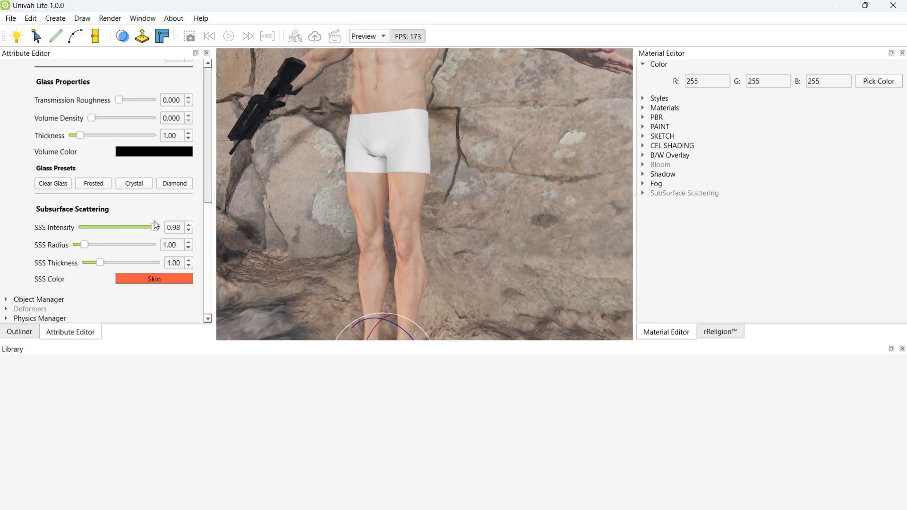
mouse_move(154, 222)
left_mouse_down()
mouse_move(81, 228)
mouse_move(103, 232)
mouse_move(97, 245)
mouse_move(155, 246)
mouse_move(88, 246)
mouse_move(170, 246)
left_mouse_up()
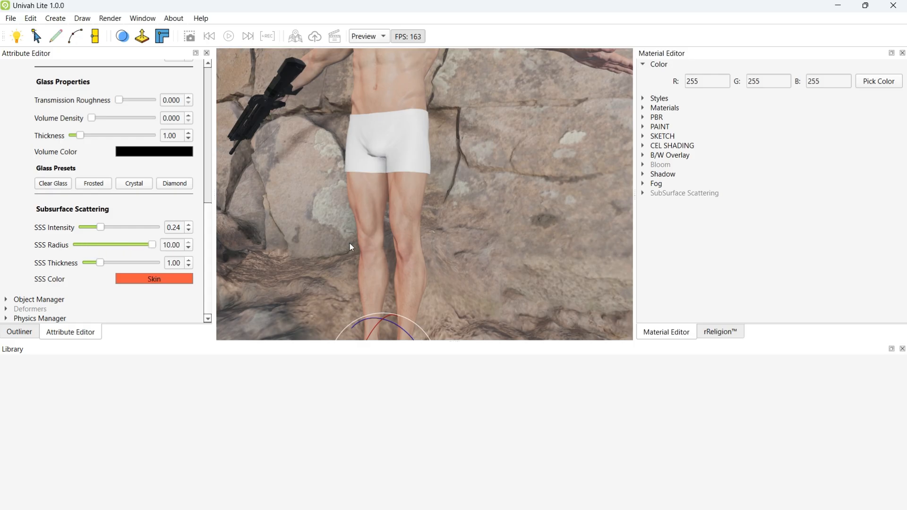
middle_click_drag(350, 244, 268, 248)
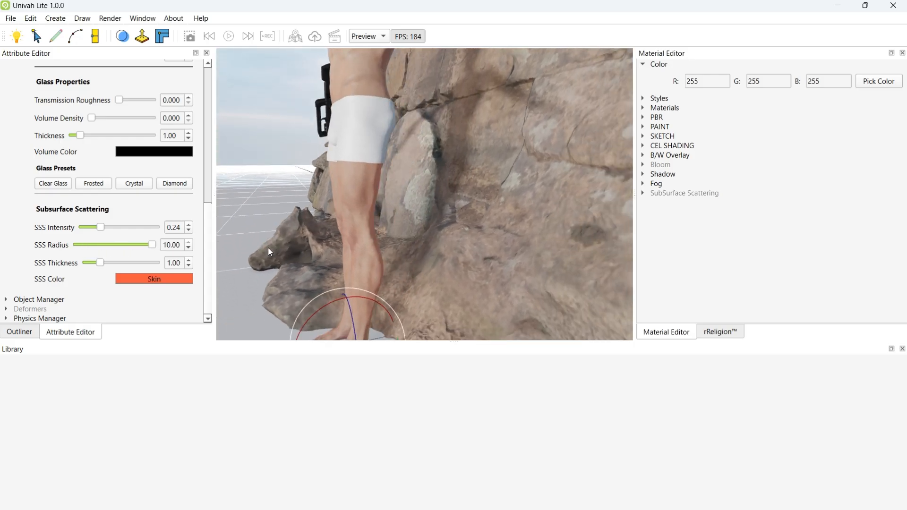
middle_click_drag(338, 215, 357, 187)
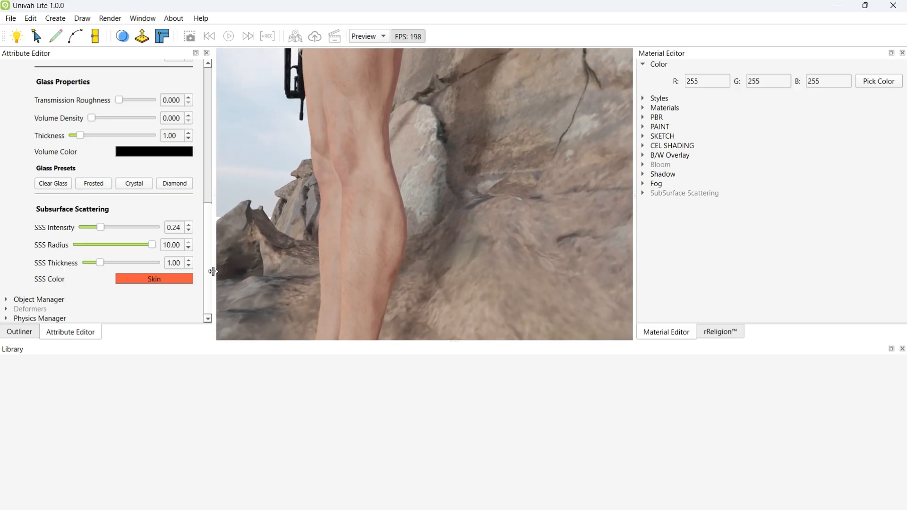
Step: Set the legs mesh's subsurface scattering radius to 2.06 and thickness to 0.77, comparing the legs with the whole body
mouse_move(154, 246)
left_mouse_down()
mouse_move(61, 249)
mouse_move(190, 250)
mouse_move(80, 253)
mouse_move(94, 251)
left_mouse_up()
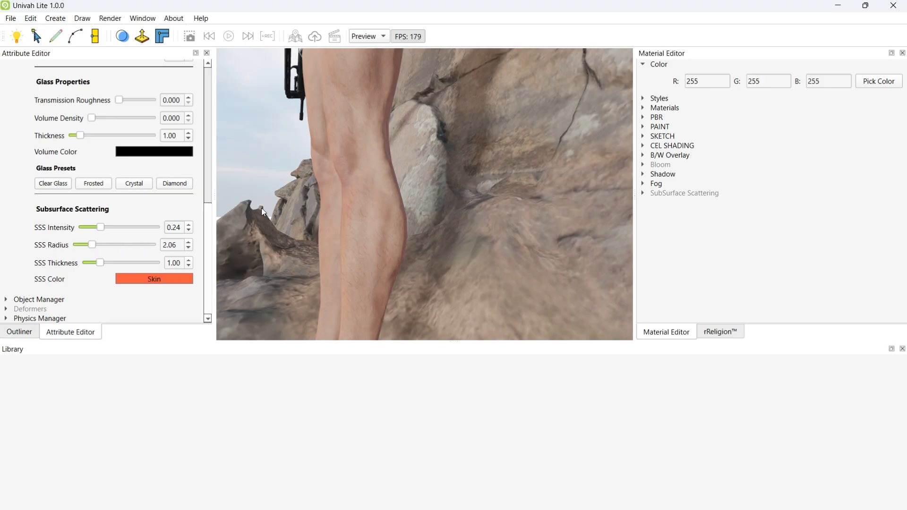
middle_click_drag(262, 207, 380, 195)
scroll(380, 195, "down", 3)
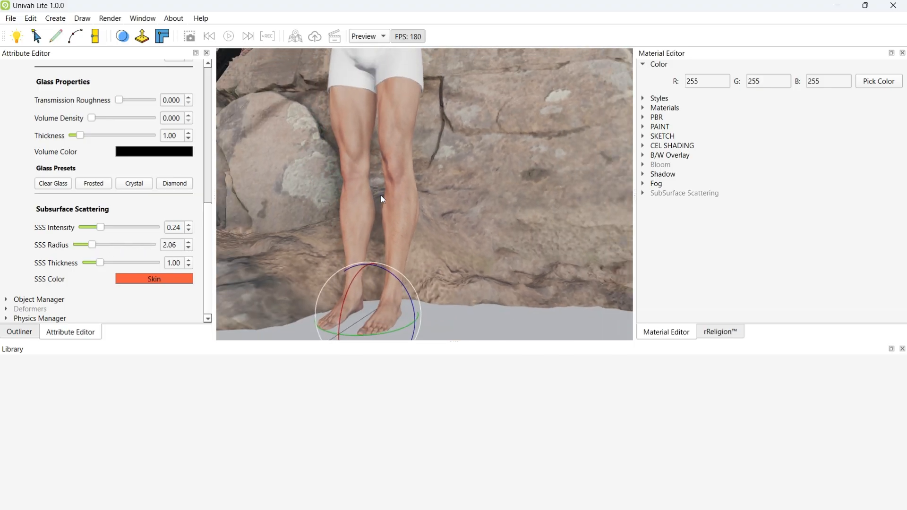
mouse_move(100, 263)
left_mouse_down()
mouse_move(87, 264)
mouse_move(144, 264)
mouse_move(100, 263)
left_mouse_up()
scroll(434, 152, "down", 5)
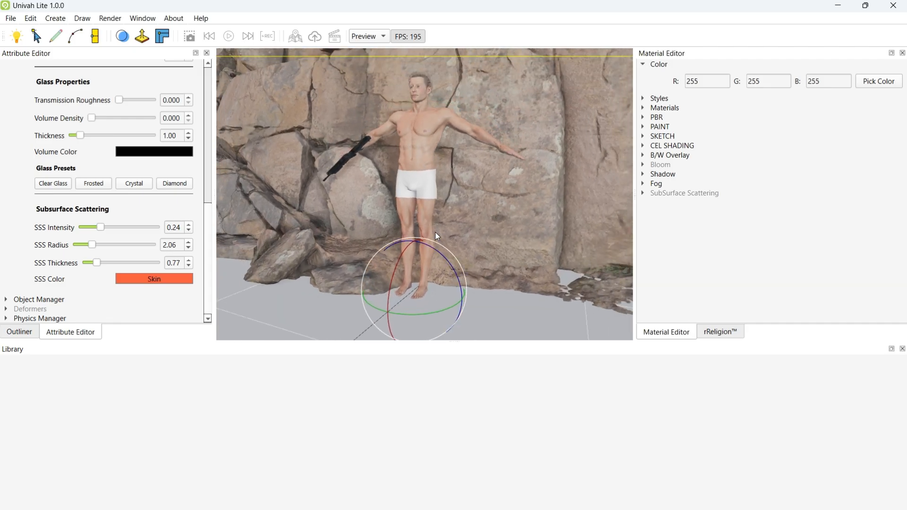
middle_click_drag(355, 223, 422, 237)
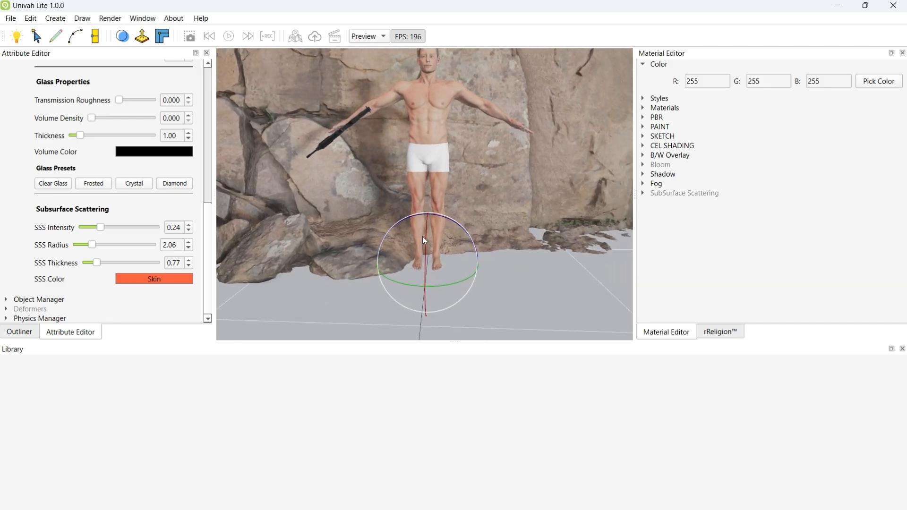
Step: Select the whole joker character and move it along the Z axis, away from the cliff
key("w")
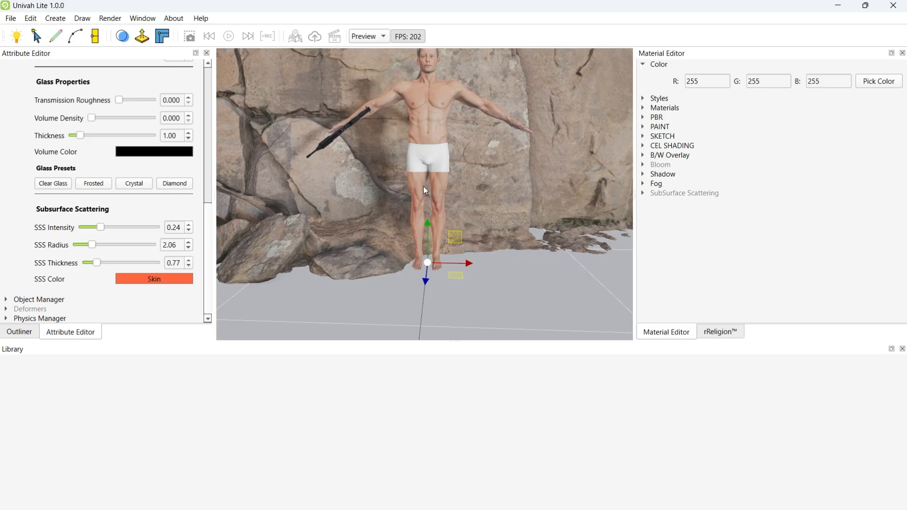
middle_click_drag(464, 196, 391, 184)
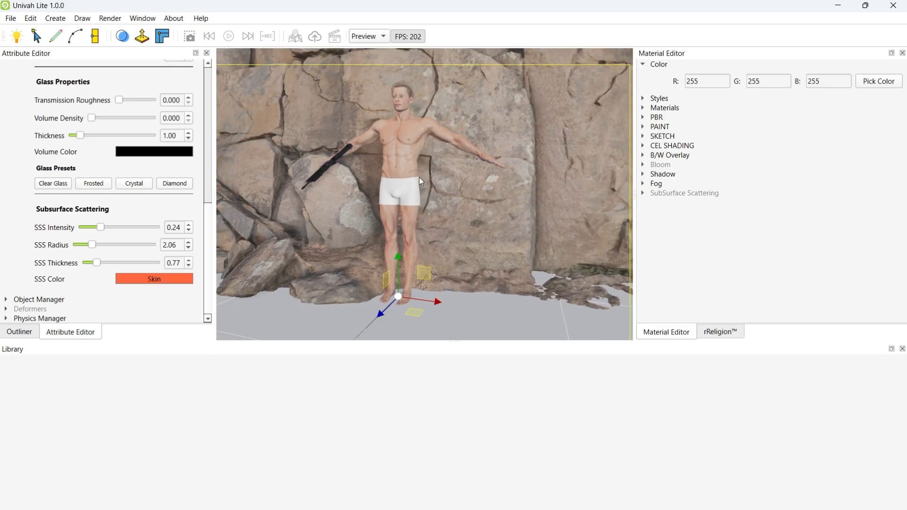
scroll(17, 172, "up", 10)
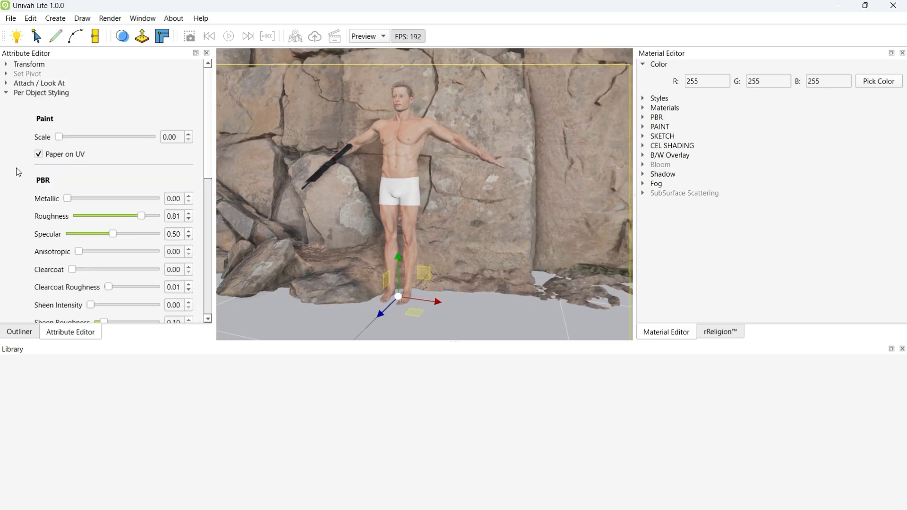
left_click(6, 94)
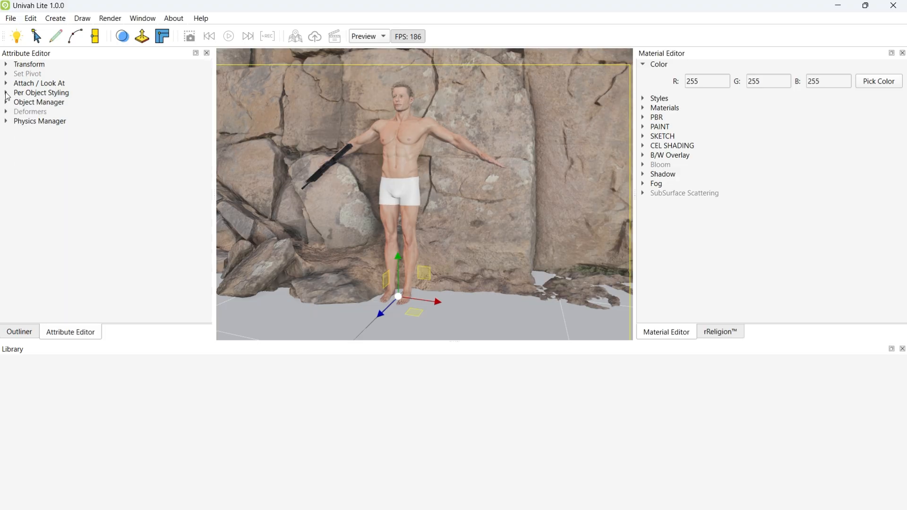
left_click(19, 331)
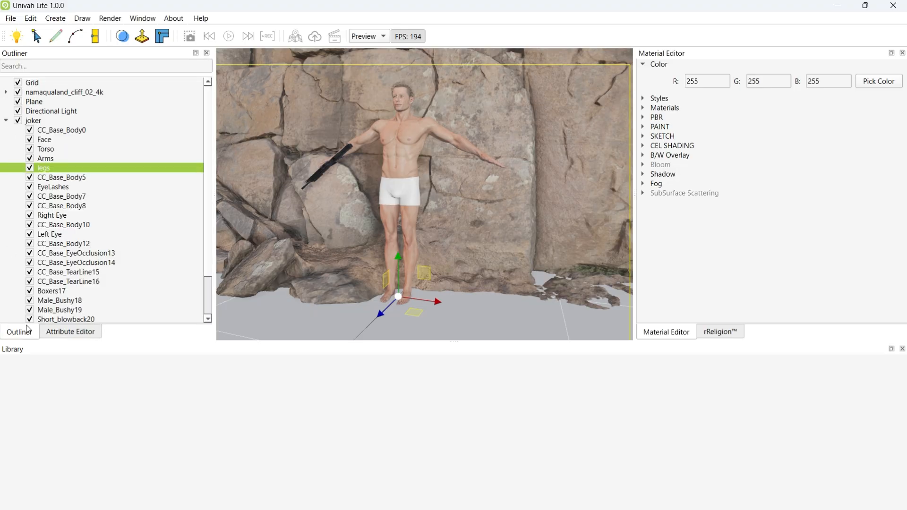
left_click(6, 121)
left_click(40, 122)
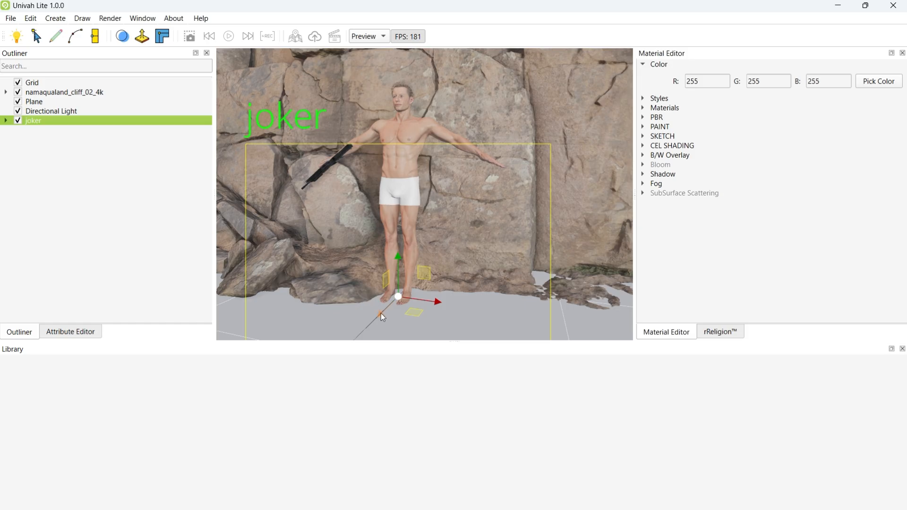
left_click_drag(382, 314, 367, 320)
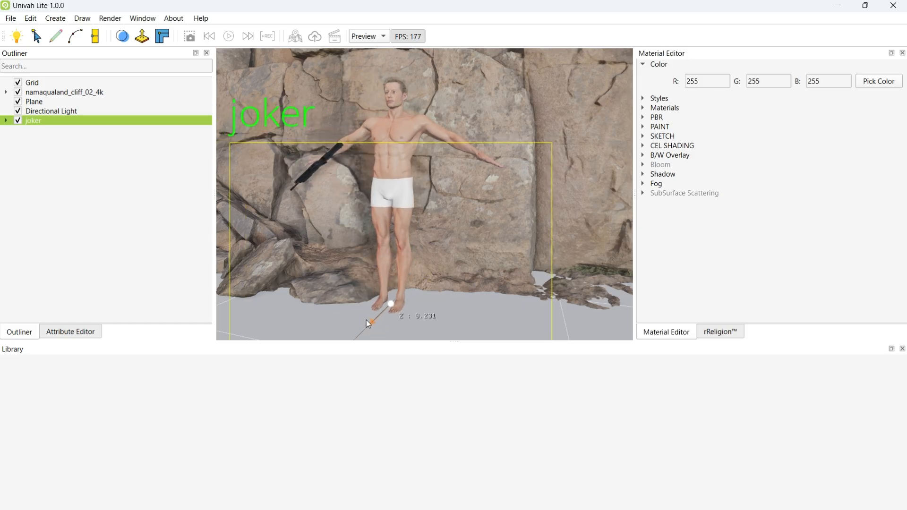
Step: Rename the joker group as "joker Character made in CC3" and move it along the positive X axis
double_click(47, 124)
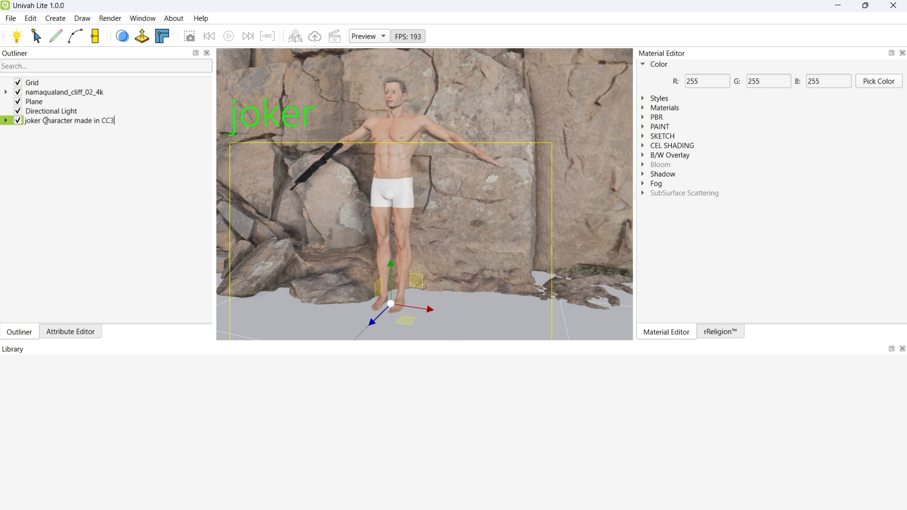
key("Return")
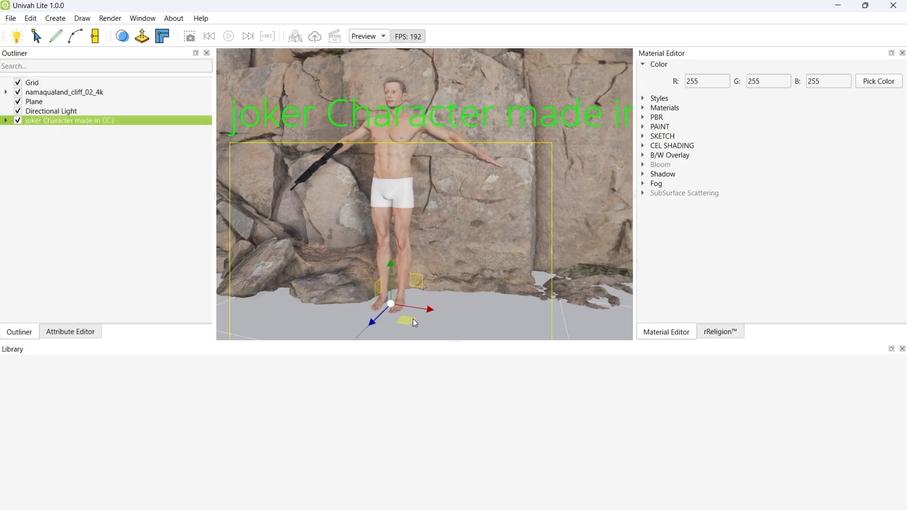
left_click_drag(417, 309, 456, 314)
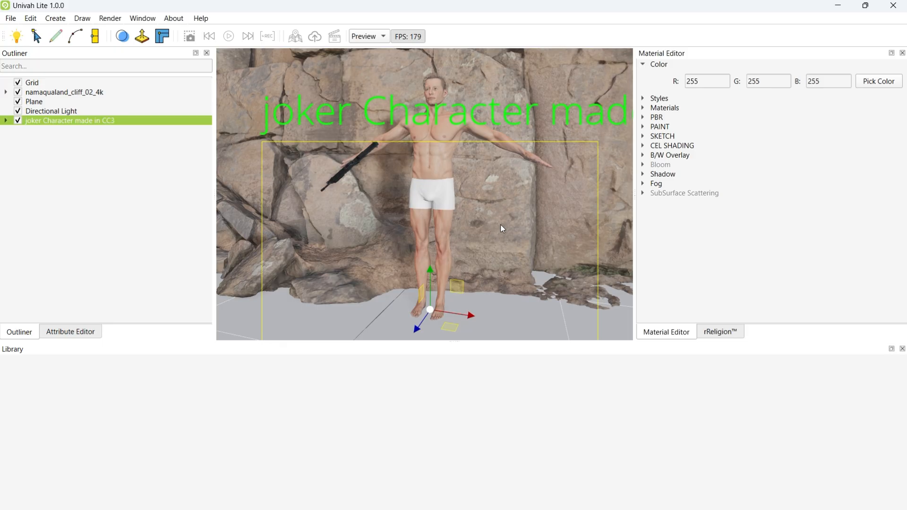
Step: Examine the character's feet and toenails up close
middle_click_drag(547, 166, 420, 240)
scroll(423, 233, "up", 3)
mouse_move(458, 169)
left_mouse_down()
mouse_move(459, 156)
mouse_move(459, 168)
left_mouse_up()
middle_click_drag(452, 178, 446, 240)
scroll(444, 203, "up", 5)
scroll(443, 203, "down", 1)
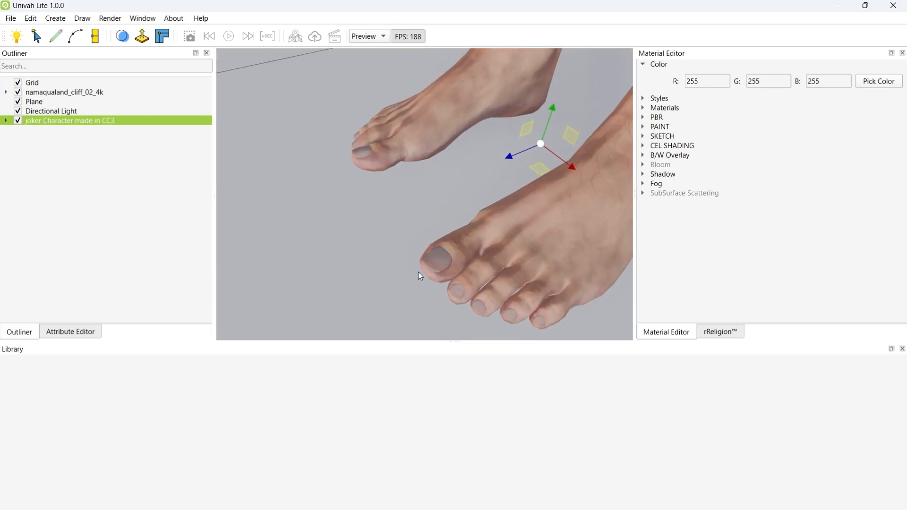
Step: Expand the joker character's mesh list, search the scene objects for "na", and clear the search
left_click(6, 121)
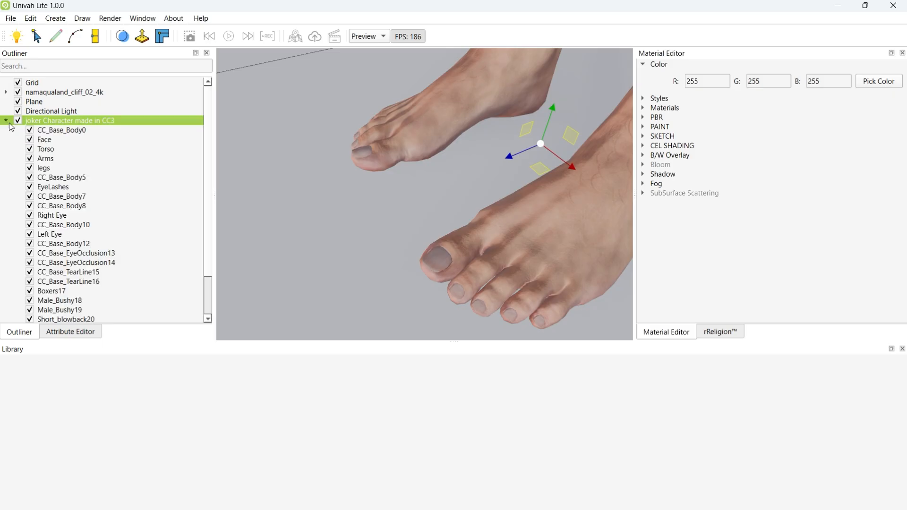
left_click(40, 66)
type("na")
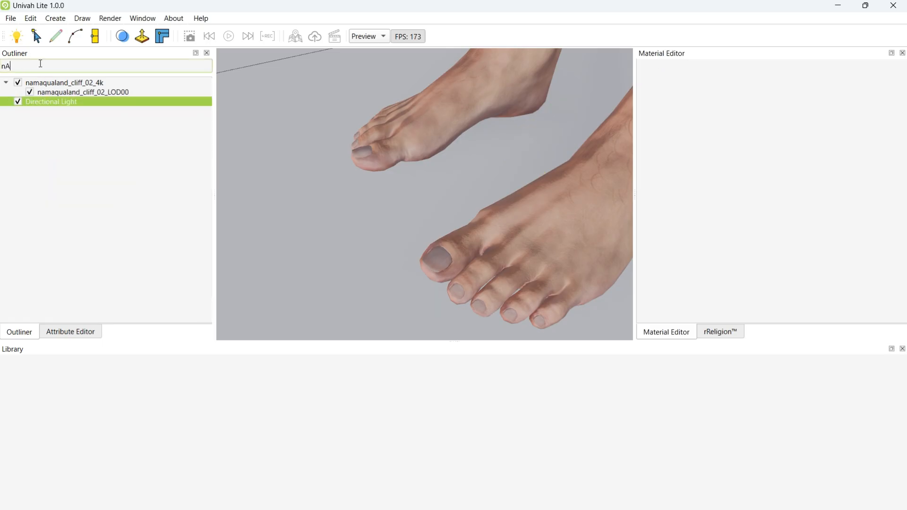
type("k")
key("BackSpace")
key("BackSpace")
key("BackSpace")
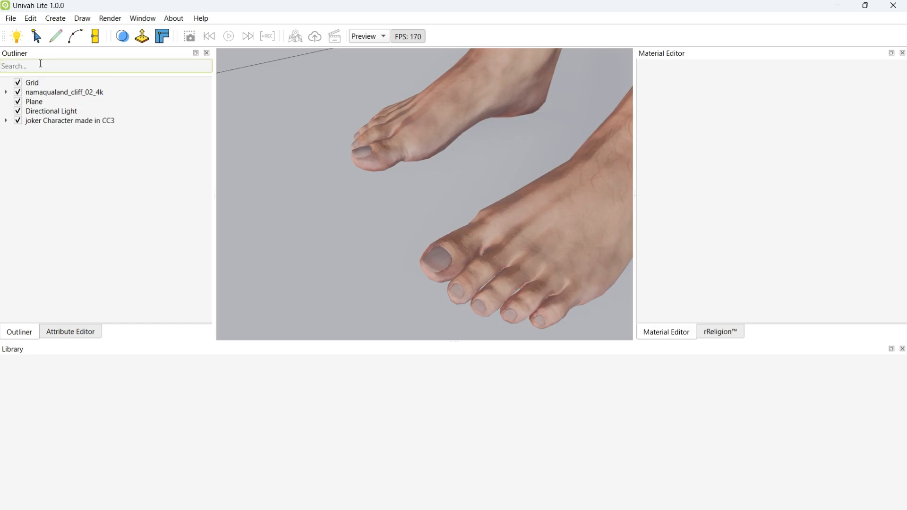
Step: Search the scene objects for "toe" and for "nails", and clear the search
key("Caps_Lock")
type("toe")
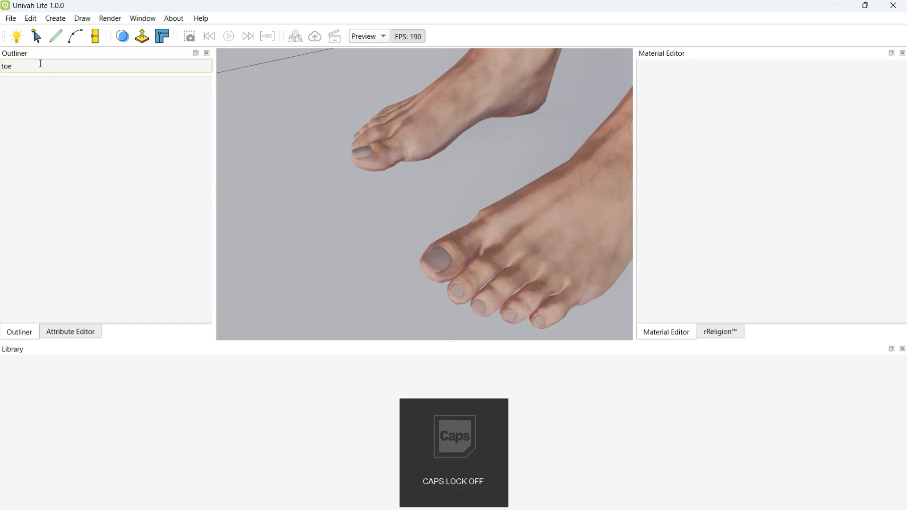
key("BackSpace")
key("BackSpace")
key("BackSpace")
type("nails")
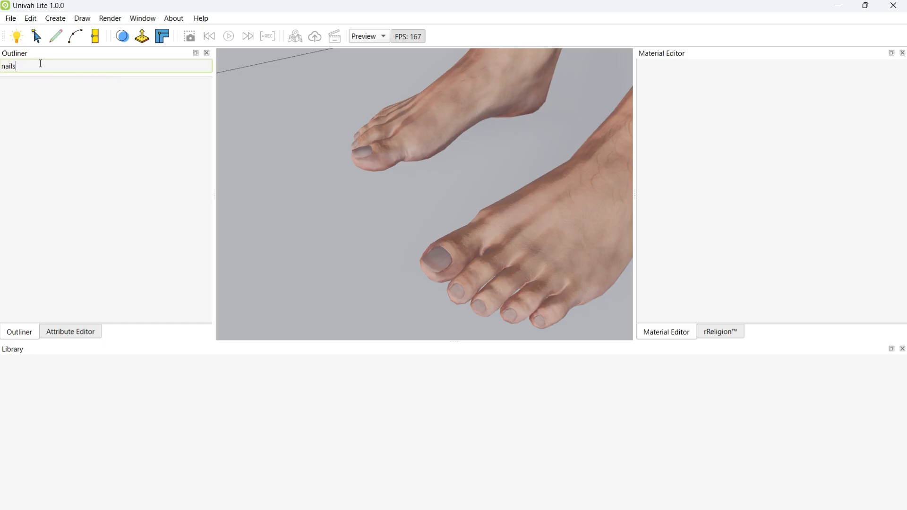
key("BackSpace")
key("BackSpace")
key("BackSpace")
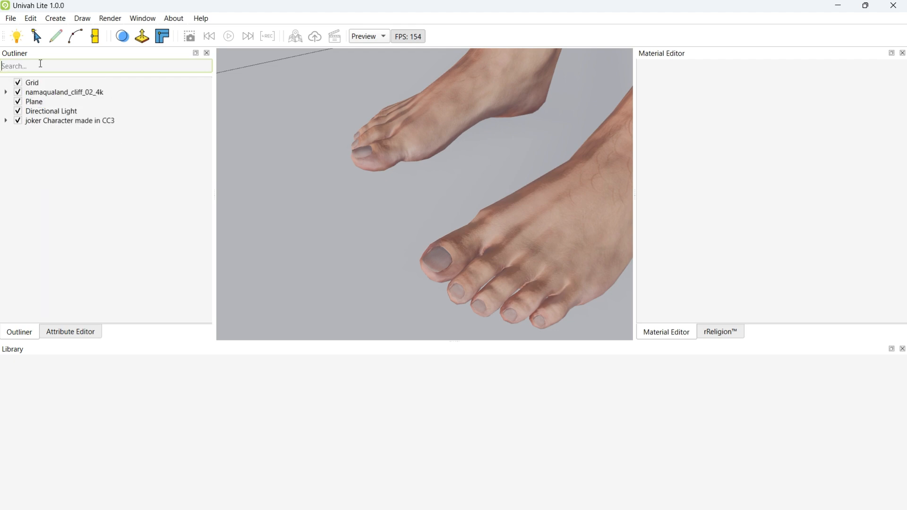
Step: Identify the joker's nail mesh by toggling the visibility of CC_Base_Body5, and rename it "toe nails"
left_click(6, 121)
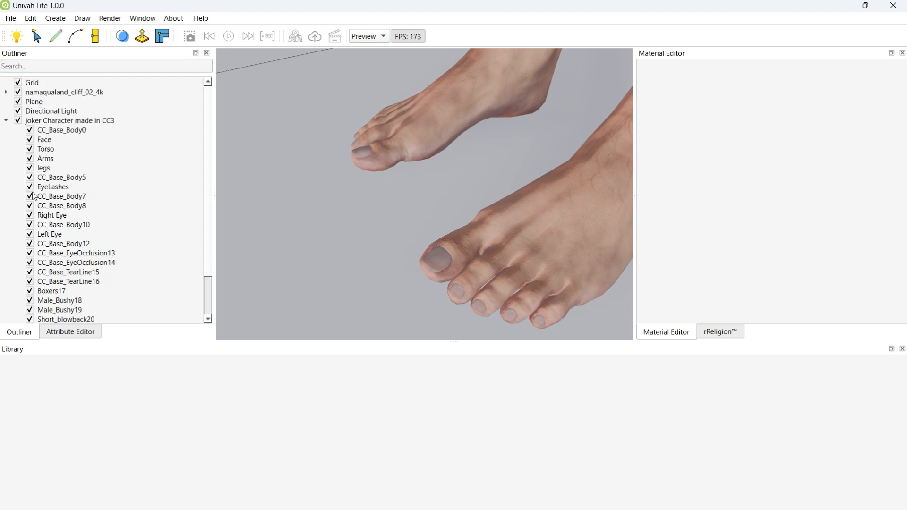
left_click(30, 178)
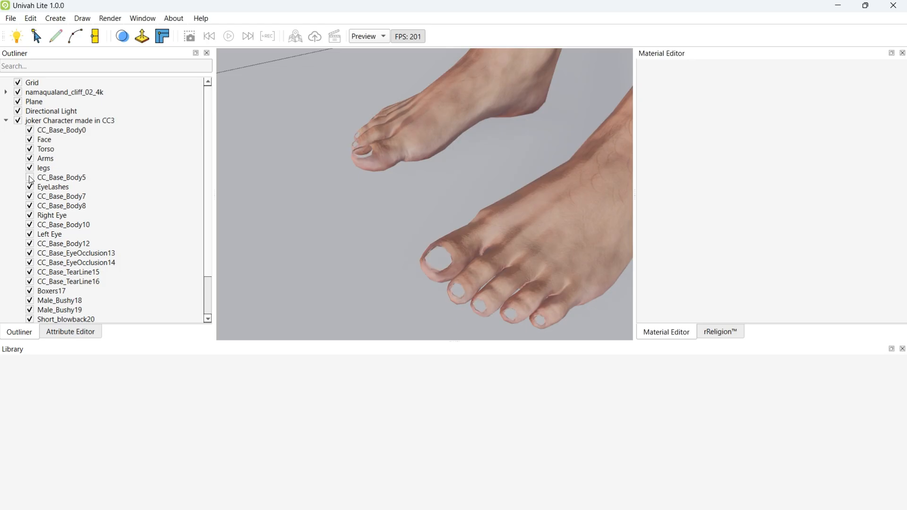
left_click(30, 178)
double_click(46, 178)
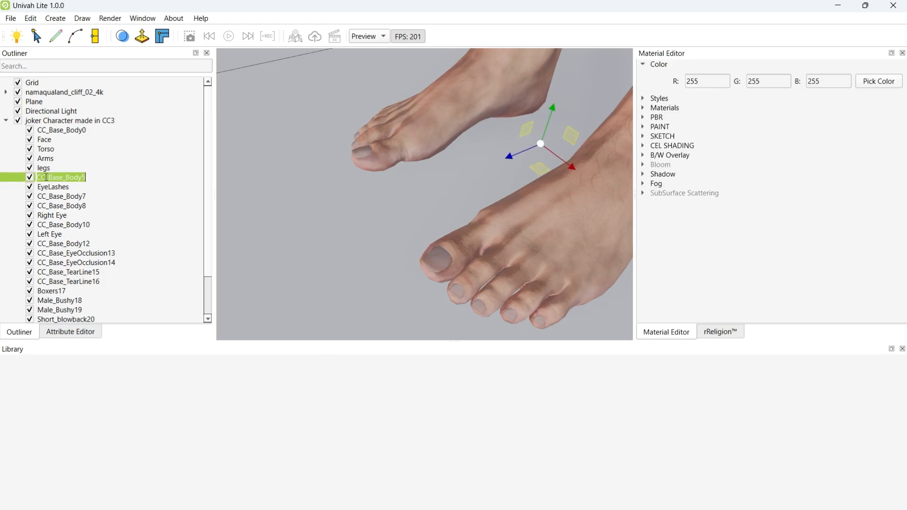
type("toe nails")
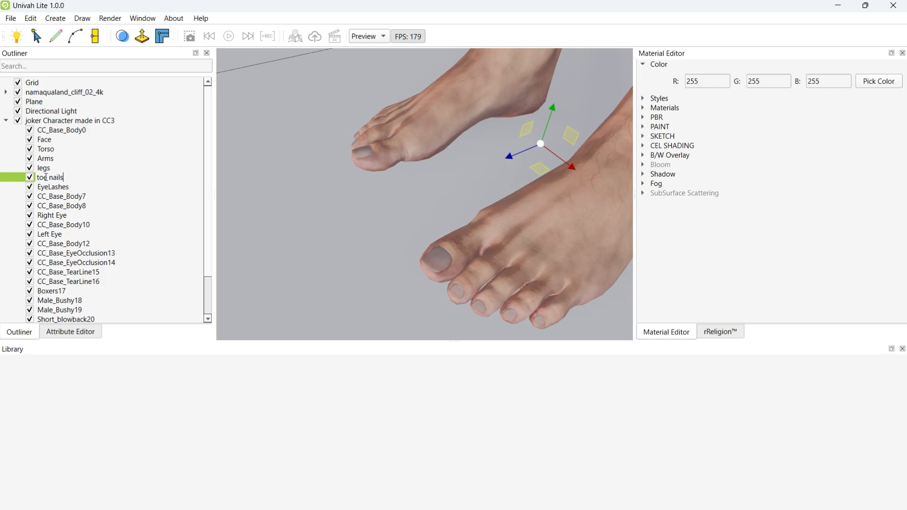
key("Return")
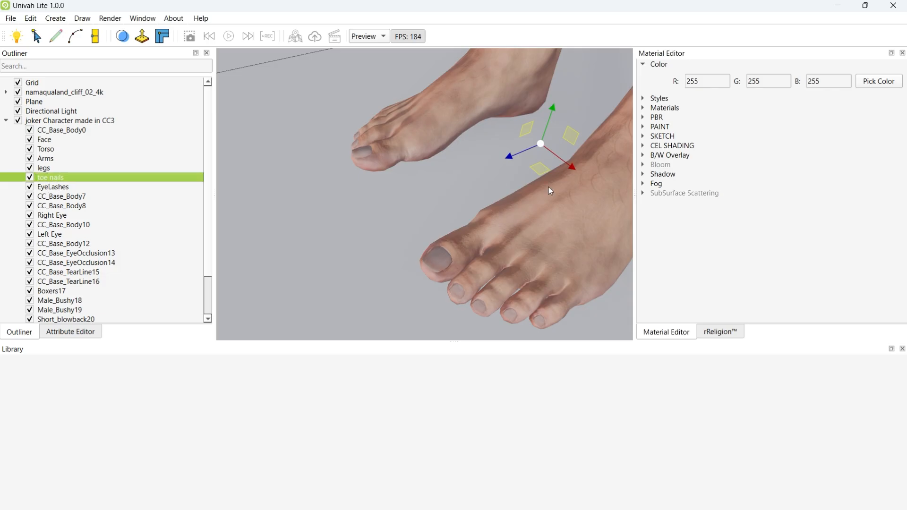
Step: Check whether the toe nails mesh also covers the fingernails, and rename it "toe & finger nails"
scroll(444, 203, "down", 5)
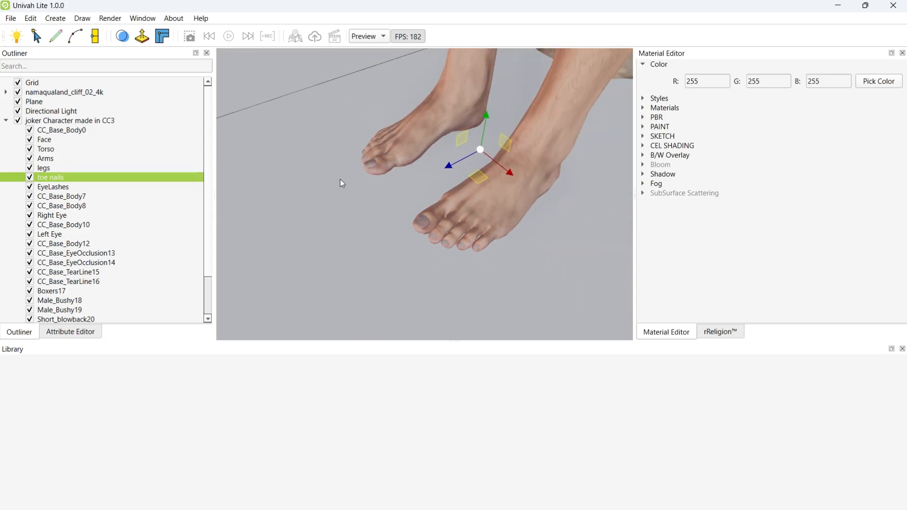
scroll(398, 169, "down", 5)
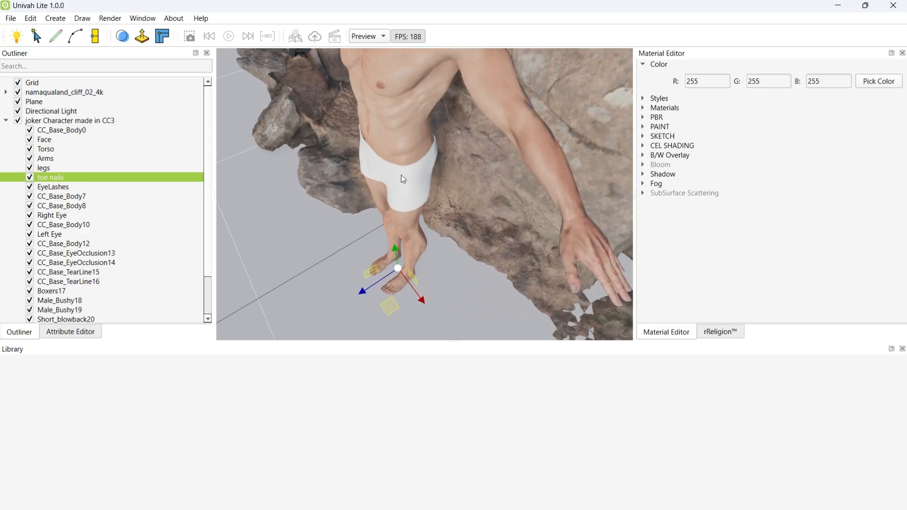
scroll(396, 220, "up", 3)
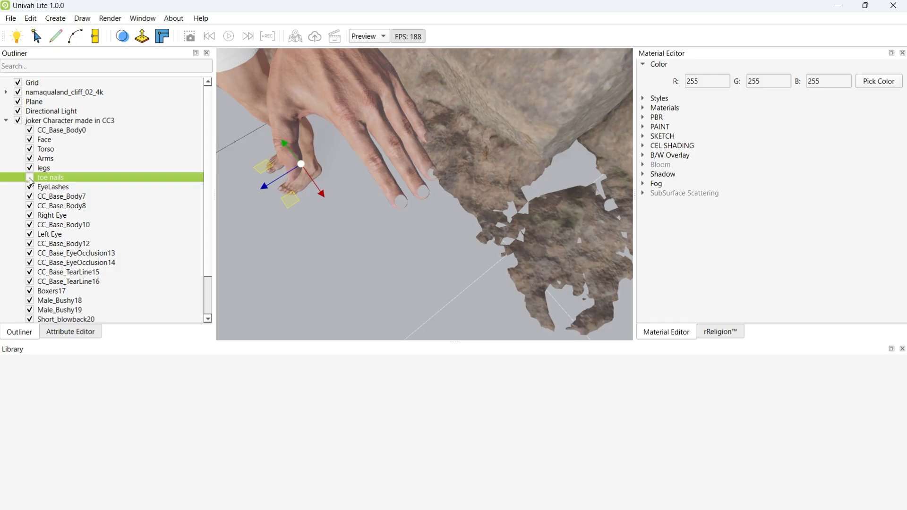
double_click(51, 180)
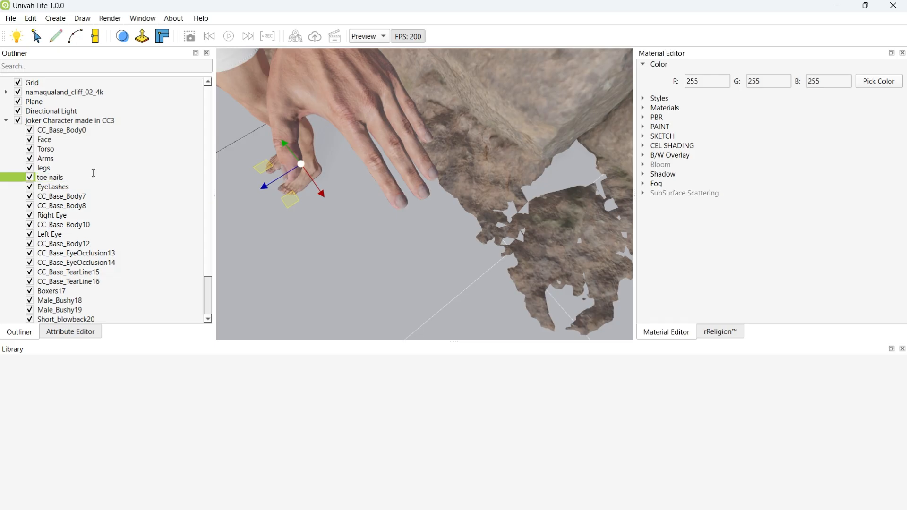
type("&")
key("BackSpace")
type("& finger")
key("Return")
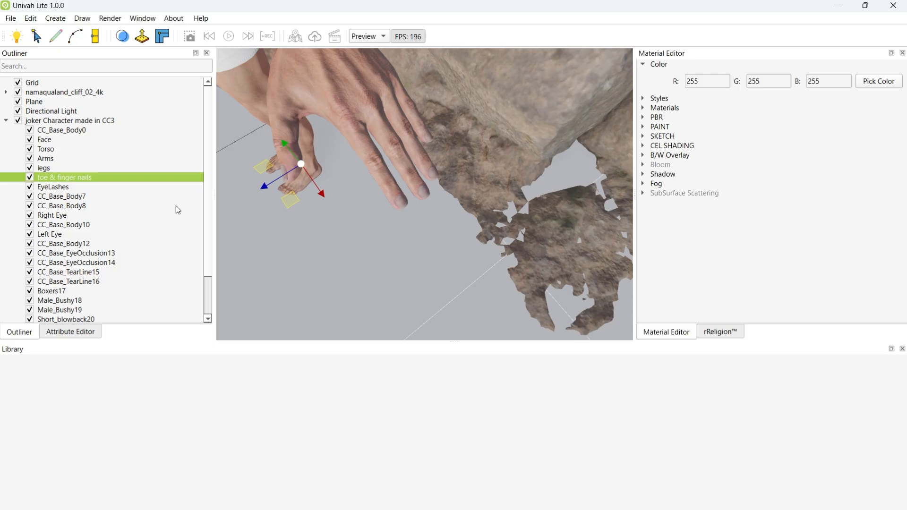
Step: Set the PBR roughness of the toe and finger nails to 0.42 in their per-object styling
middle_click_drag(373, 167, 453, 111)
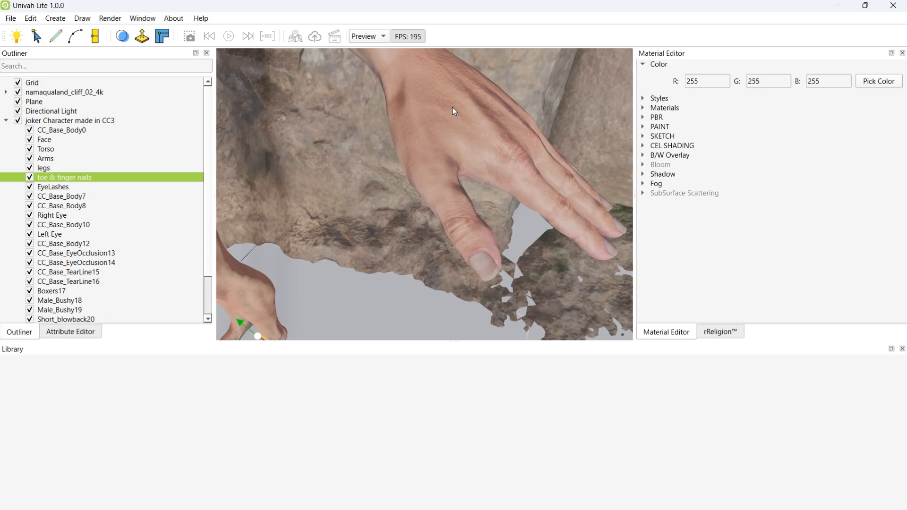
left_click(70, 331)
left_click(6, 93)
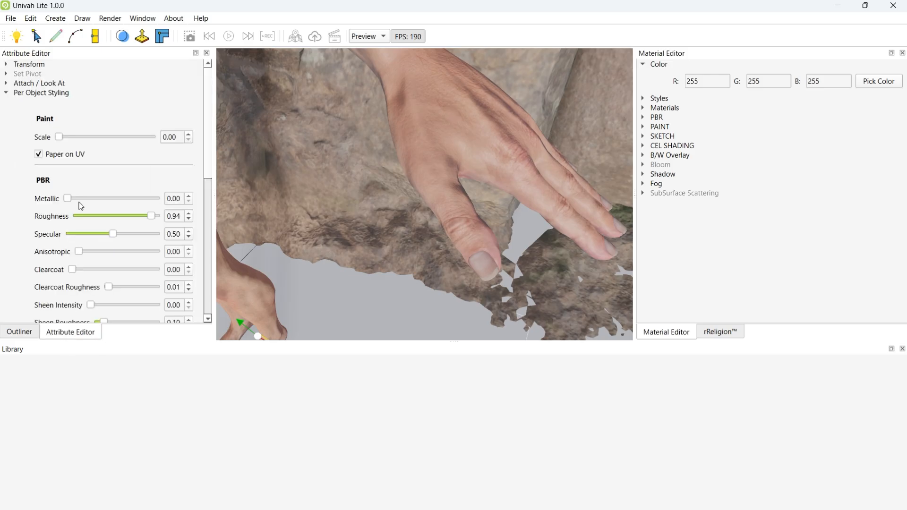
left_click_drag(143, 218, 151, 217)
left_click_drag(211, 170, 202, 202)
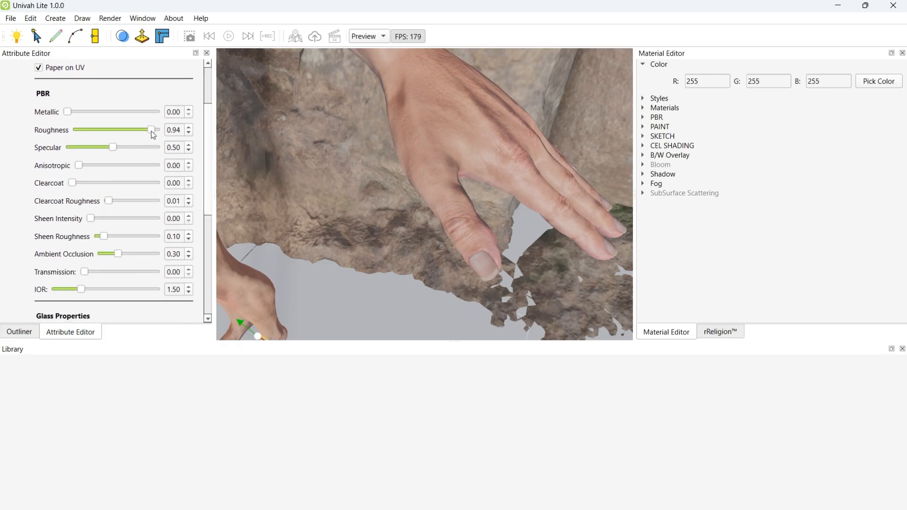
mouse_move(148, 131)
left_mouse_down()
mouse_move(73, 132)
mouse_move(157, 138)
mouse_move(101, 137)
mouse_move(114, 137)
left_mouse_up()
Step: Set the subsurface scattering intensity of the nails to 0.55
scroll(204, 151, "down", 5)
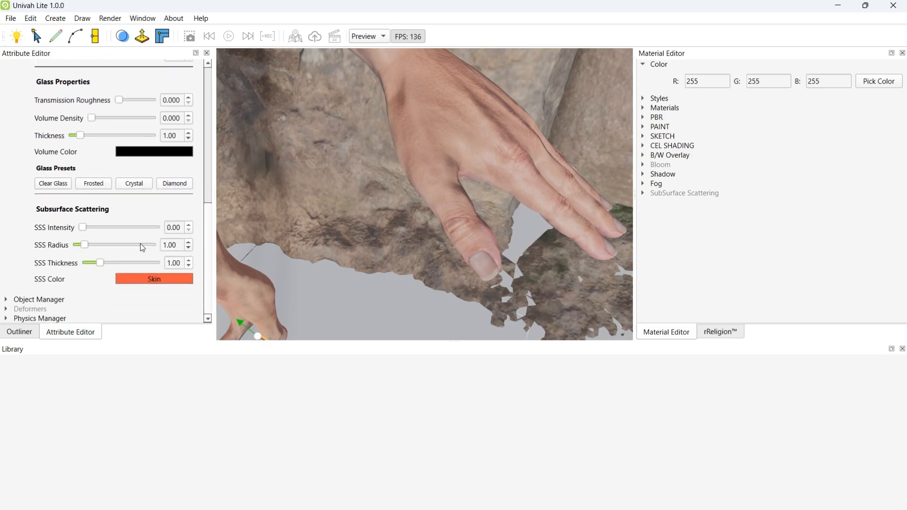
left_click_drag(85, 229, 147, 237)
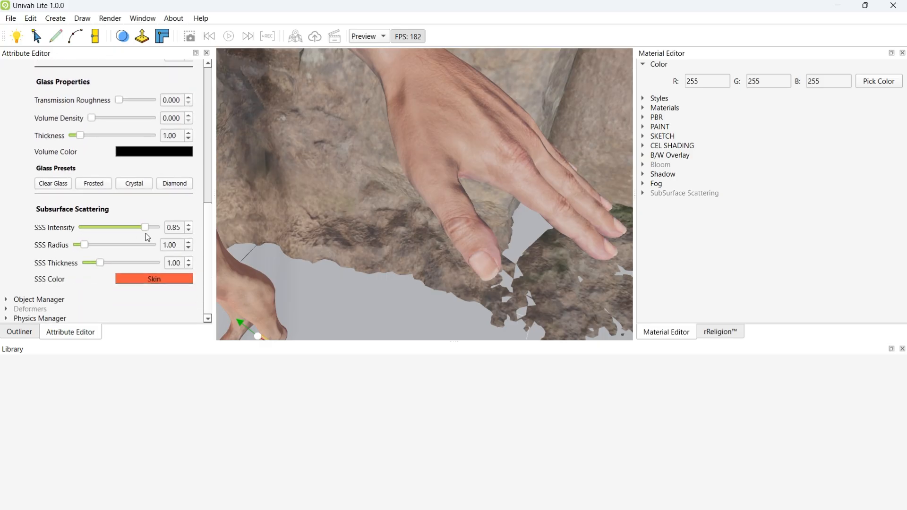
middle_click_drag(350, 201, 313, 174)
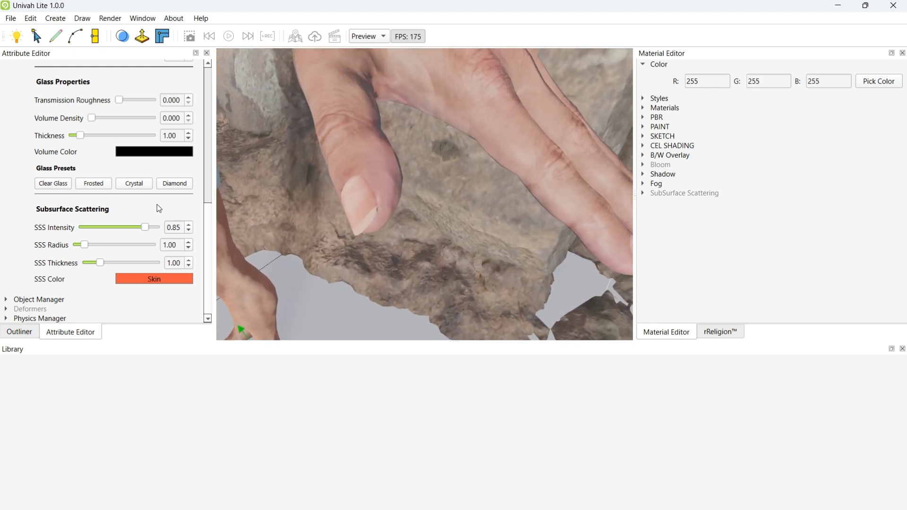
mouse_move(148, 228)
left_mouse_down()
mouse_move(88, 227)
mouse_move(142, 227)
mouse_move(122, 227)
left_mouse_up()
middle_click_drag(293, 193, 431, 264)
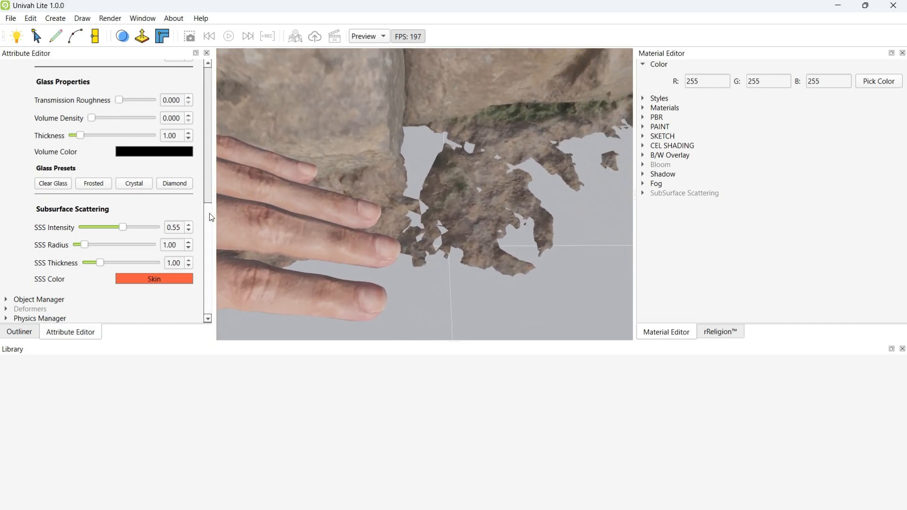
Step: Set the subsurface scattering radius of the nails to 9.84
scroll(209, 172, "up", 3)
scroll(209, 172, "down", 3)
left_click_drag(86, 245, 153, 257)
middle_click_drag(345, 223, 363, 192)
scroll(364, 191, "down", 2)
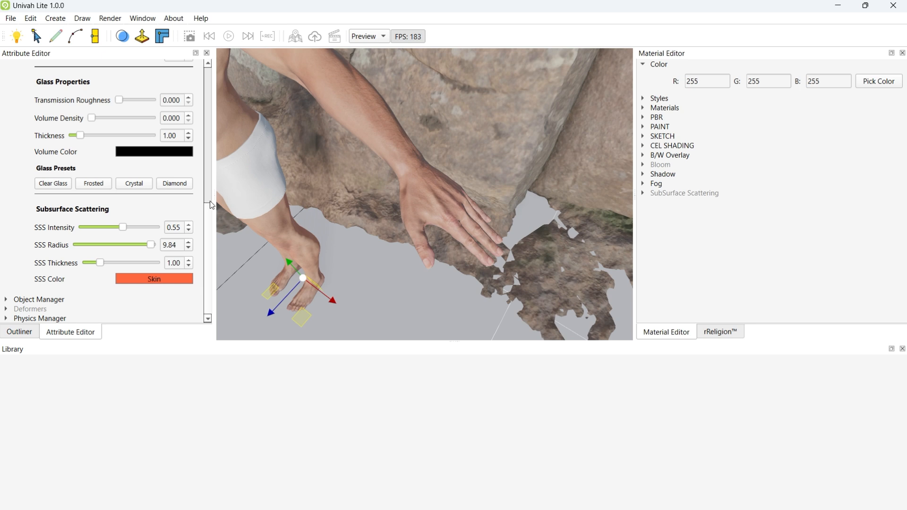
Step: Try the nails' PBR metallic at 1.00, inspect the fingernails up close, and set it to 0.67
left_click_drag(211, 205, 208, 90)
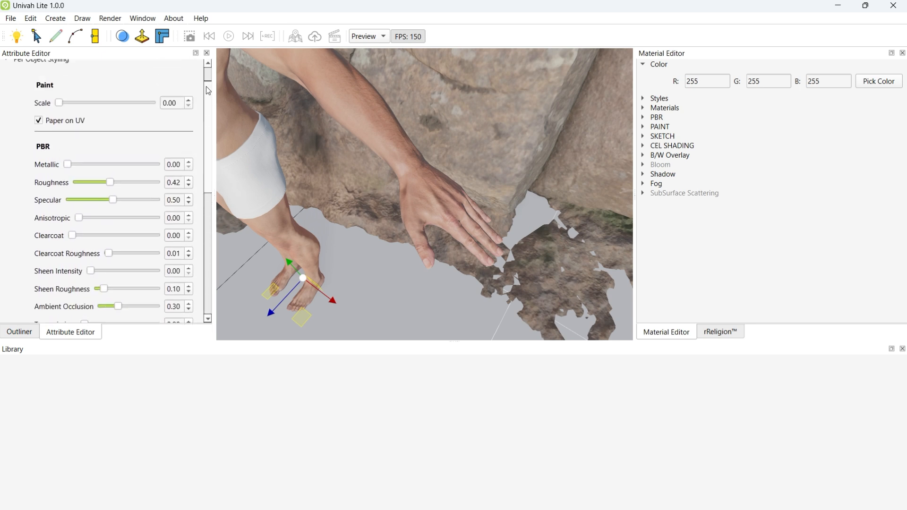
left_click_drag(68, 164, 171, 180)
scroll(368, 264, "up", 5)
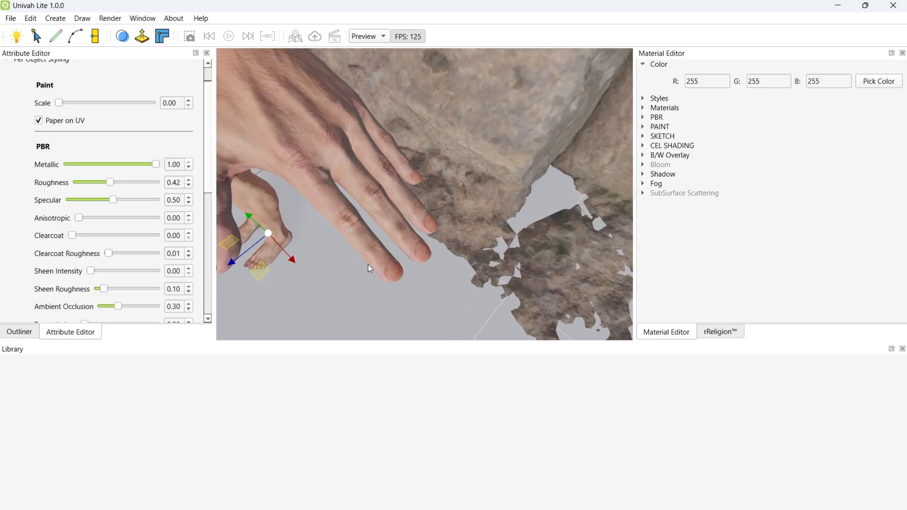
scroll(367, 264, "down", 3)
middle_click_drag(361, 259, 365, 200)
scroll(365, 200, "up", 3)
scroll(364, 201, "down", 3)
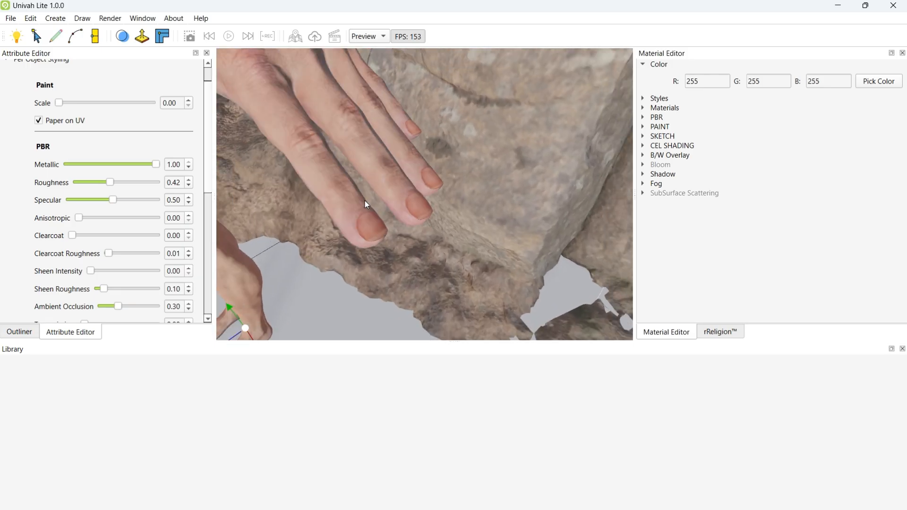
scroll(365, 200, "up", 2)
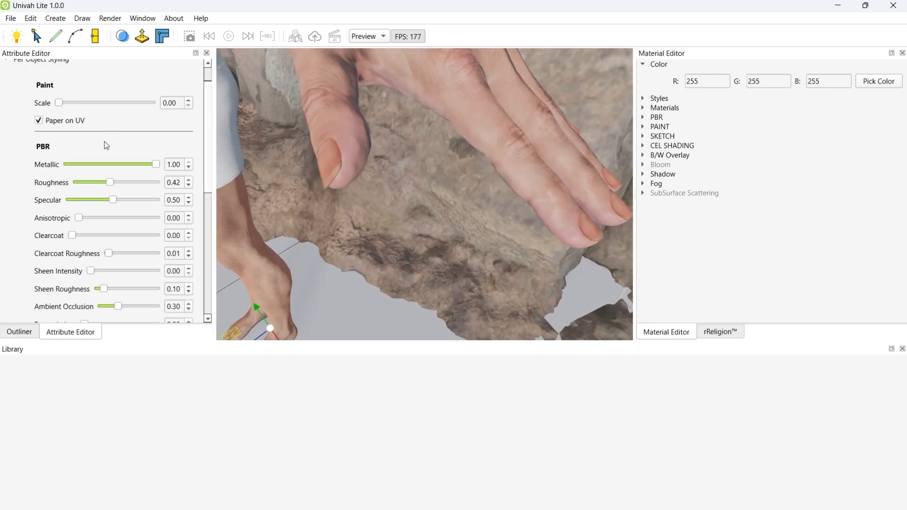
left_click_drag(152, 164, 123, 167)
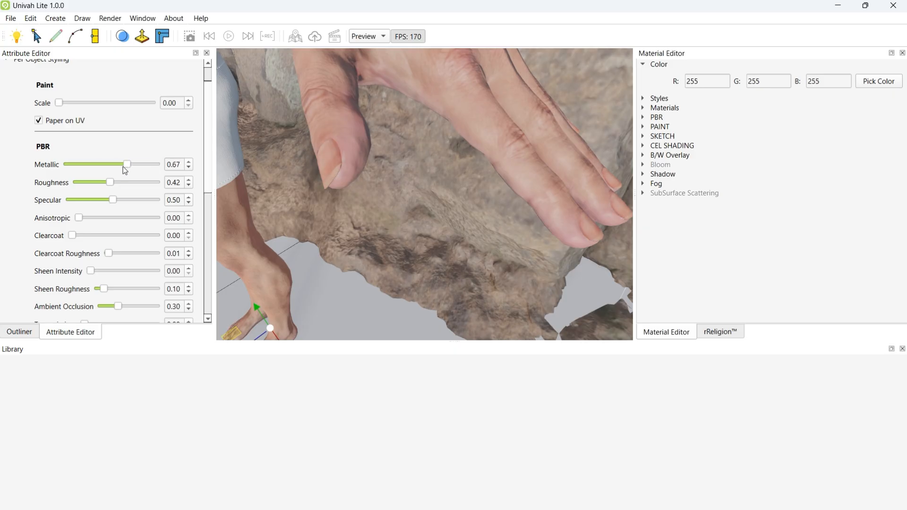
Step: Try several nail colours and apply turquoise with R 6, G 255, B 184
left_click(878, 82)
left_click(529, 166)
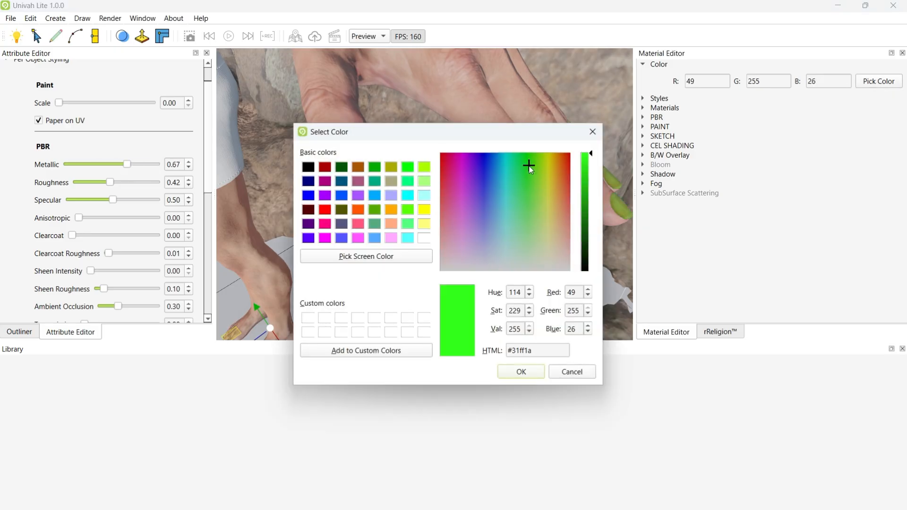
mouse_move(523, 135)
left_mouse_down()
mouse_move(293, 228)
mouse_move(317, 271)
mouse_move(366, 285)
left_mouse_up()
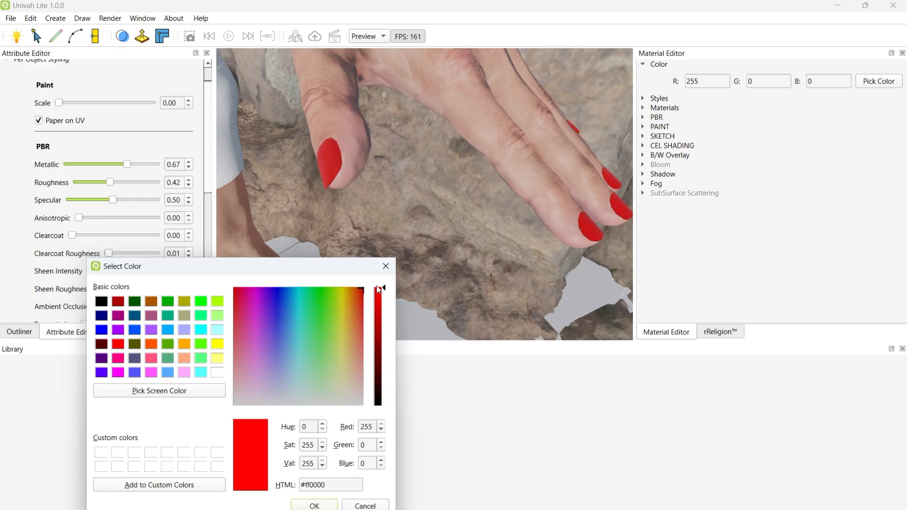
left_click_drag(307, 293, 191, 261)
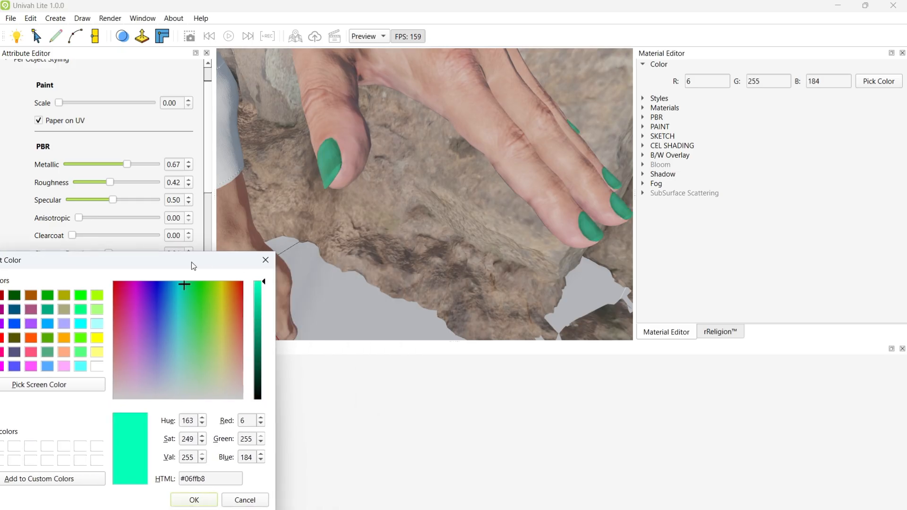
left_click(192, 497)
scroll(402, 272, "down", 10)
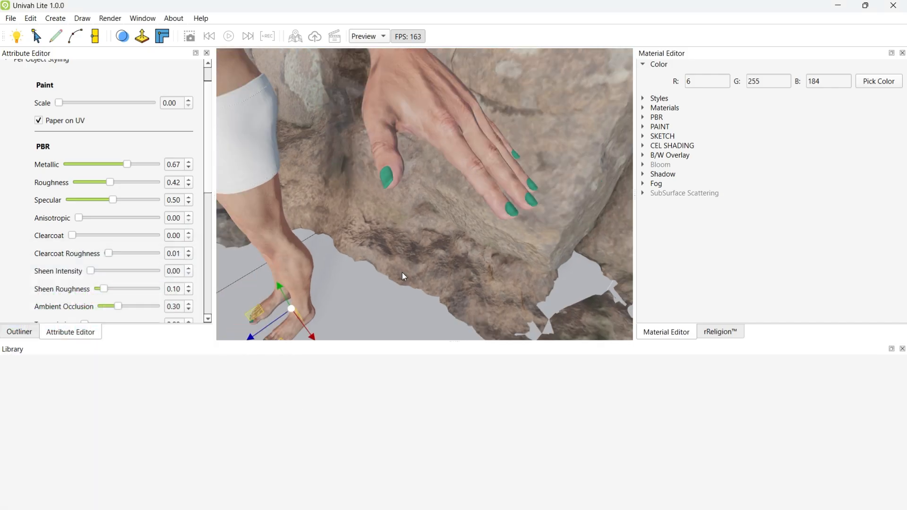
middle_click_drag(382, 285, 437, 232)
scroll(437, 232, "up", 5)
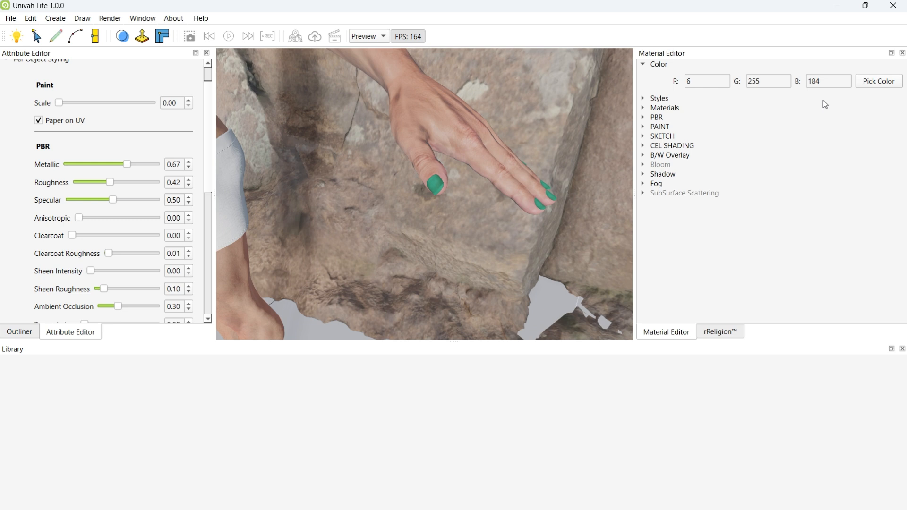
Step: Change the nail colour to black (#000000) and check it on the hands and feet
left_click(868, 83)
left_click_drag(515, 230, 587, 300)
left_click_drag(584, 232, 585, 313)
left_click_drag(527, 137, 340, 135)
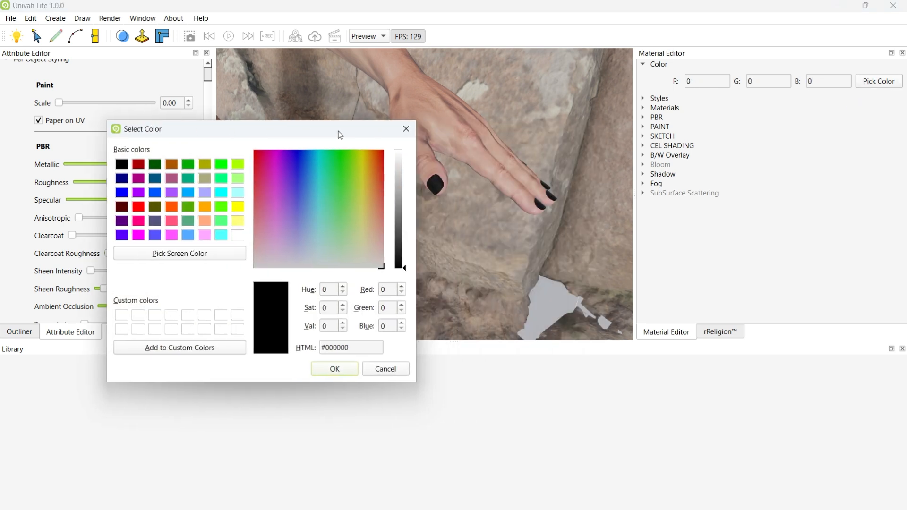
left_click(334, 371)
scroll(475, 211, "down", 5)
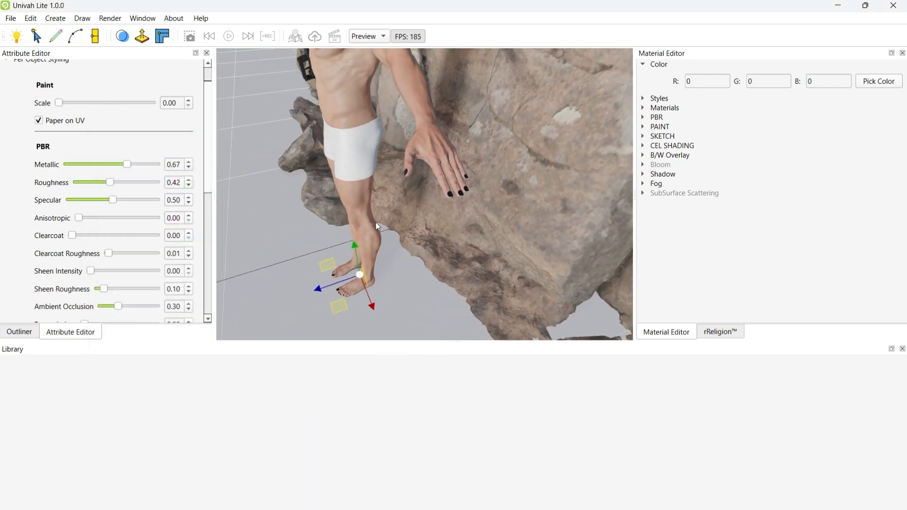
middle_click_drag(375, 222, 363, 199)
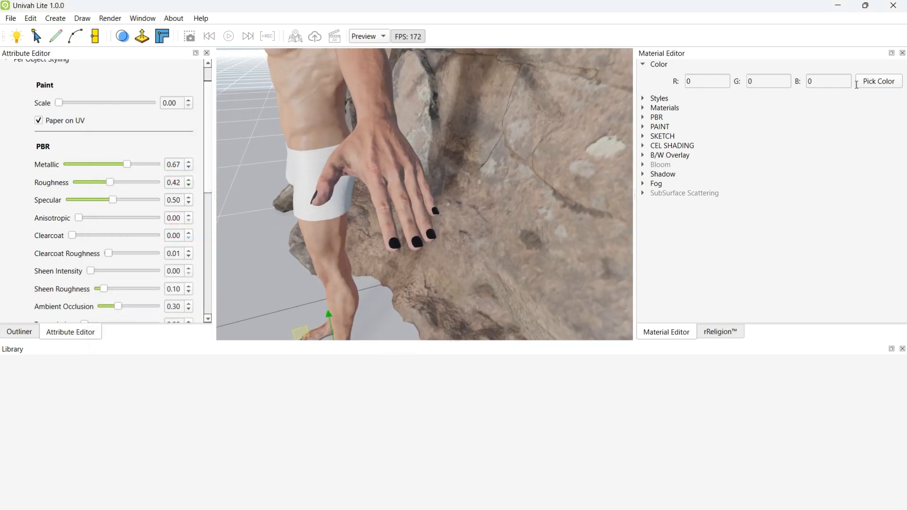
Step: Set the nail colour back to white with R, G and B at 255
left_click(878, 81)
left_click_drag(586, 217, 587, 152)
left_click(535, 367)
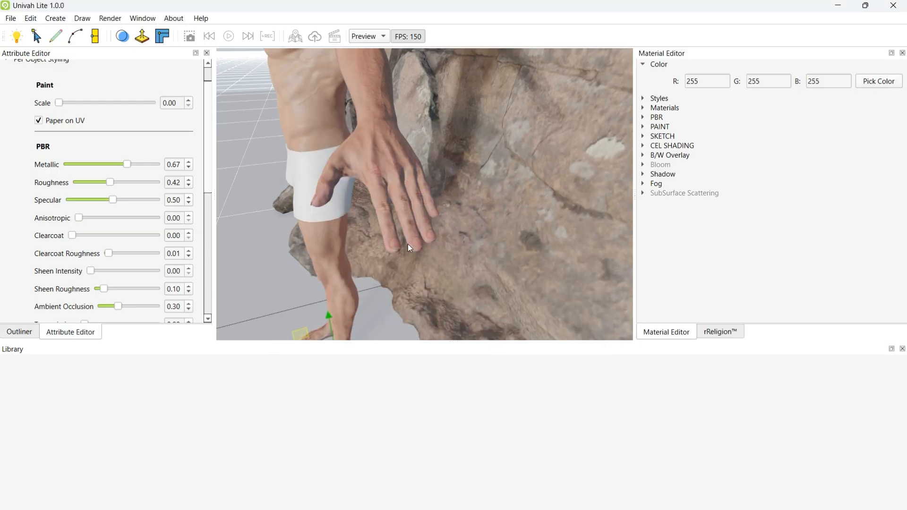
Step: Set the nails' PBR metallic to 0.00 and collapse the per-object styling settings
scroll(407, 243, "up", 5)
middle_click_drag(418, 272, 441, 246)
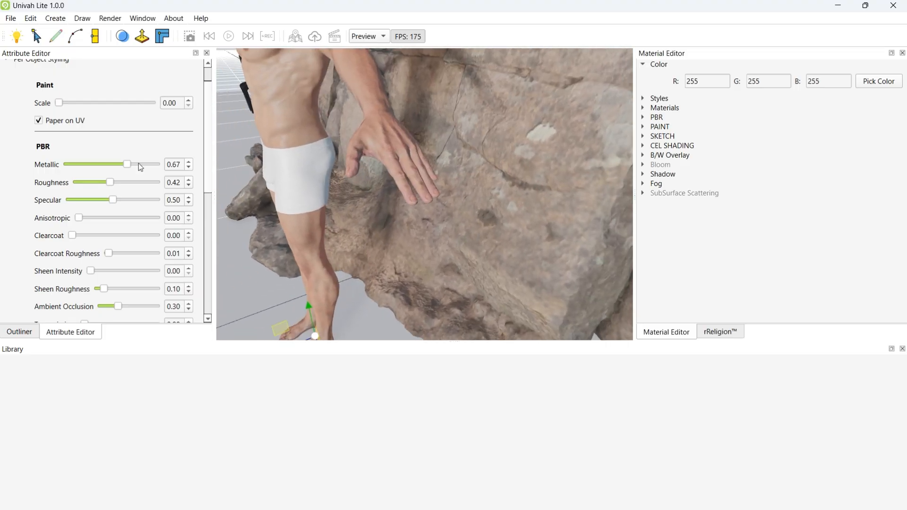
left_click_drag(124, 168, 60, 174)
middle_click_drag(264, 176, 368, 125)
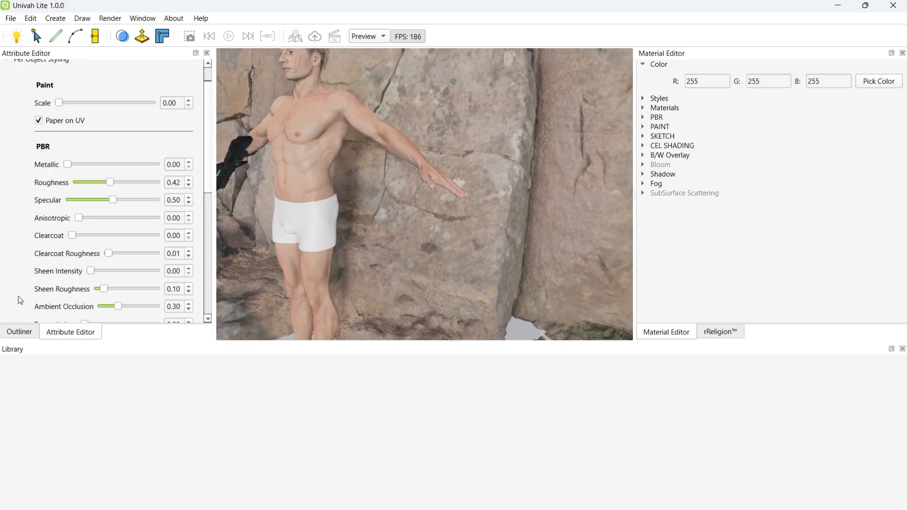
scroll(10, 200, "up", 2)
left_click(9, 94)
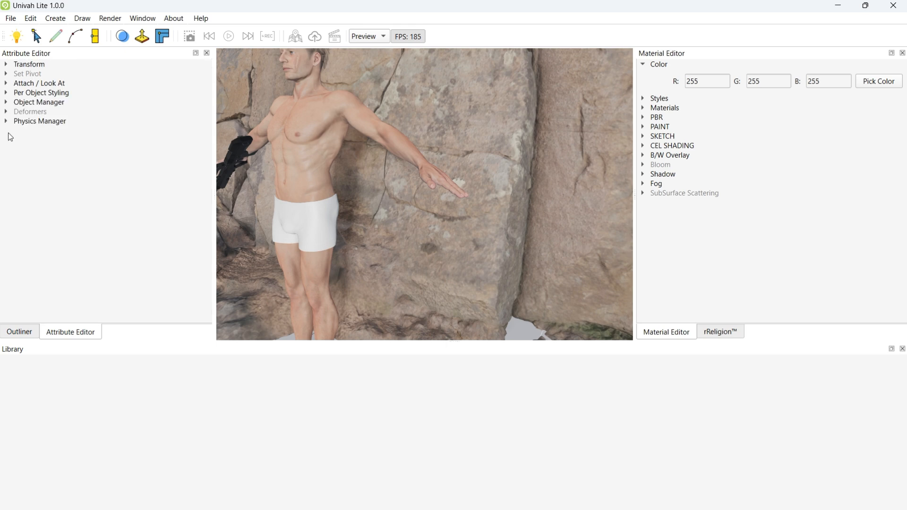
Step: Select the whole joker character and move it forward along the blue axis, away from the cliff
left_click(25, 336)
left_click(6, 122)
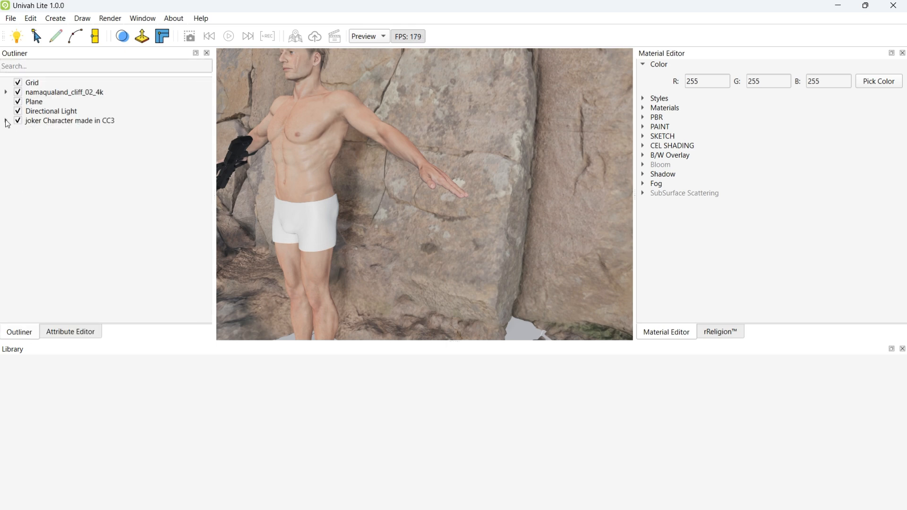
left_click(50, 121)
middle_click_drag(386, 181, 381, 253)
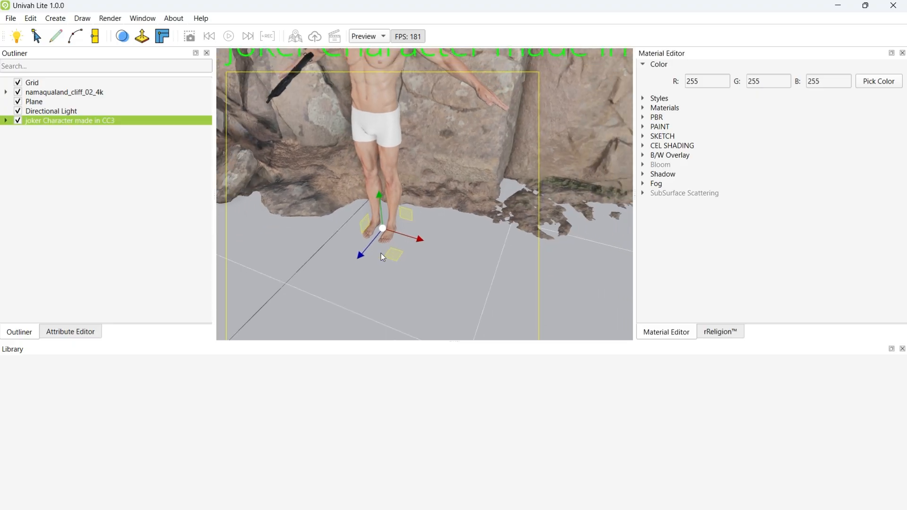
left_click_drag(359, 256, 300, 314)
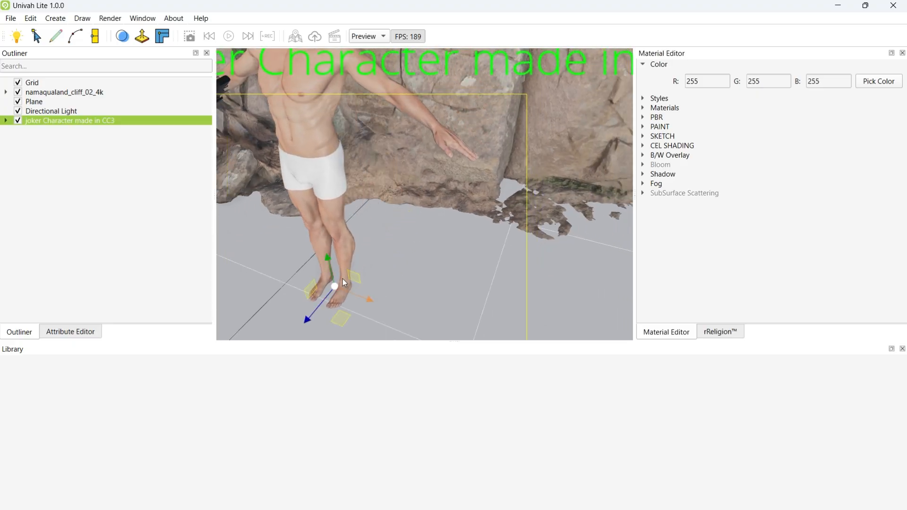